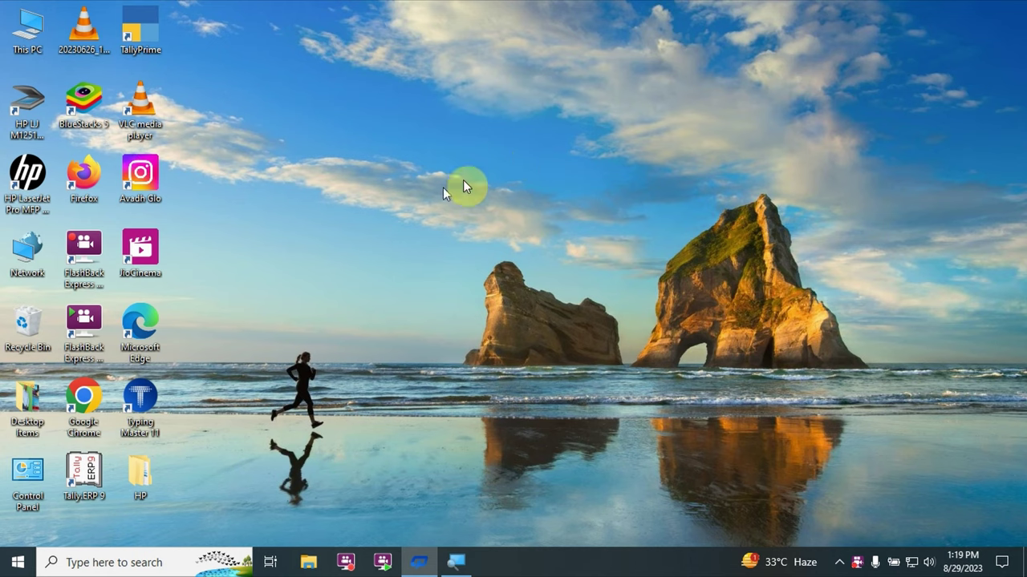
Search the Start menu for 'wordpad', then dismiss the search results.
{"action": "left_click", "coordinate": [98, 562]}
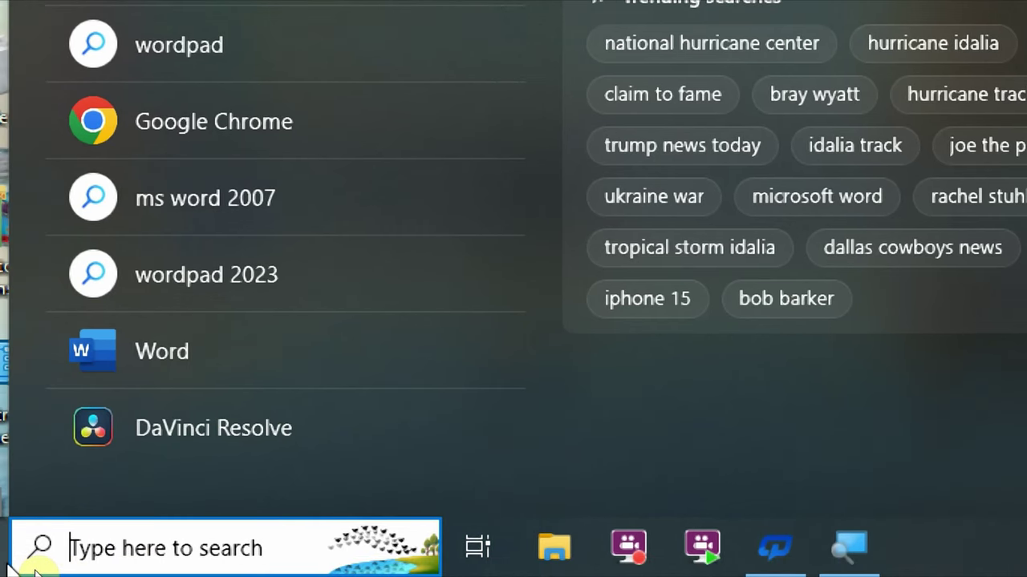
{"action": "type", "text": "word"}
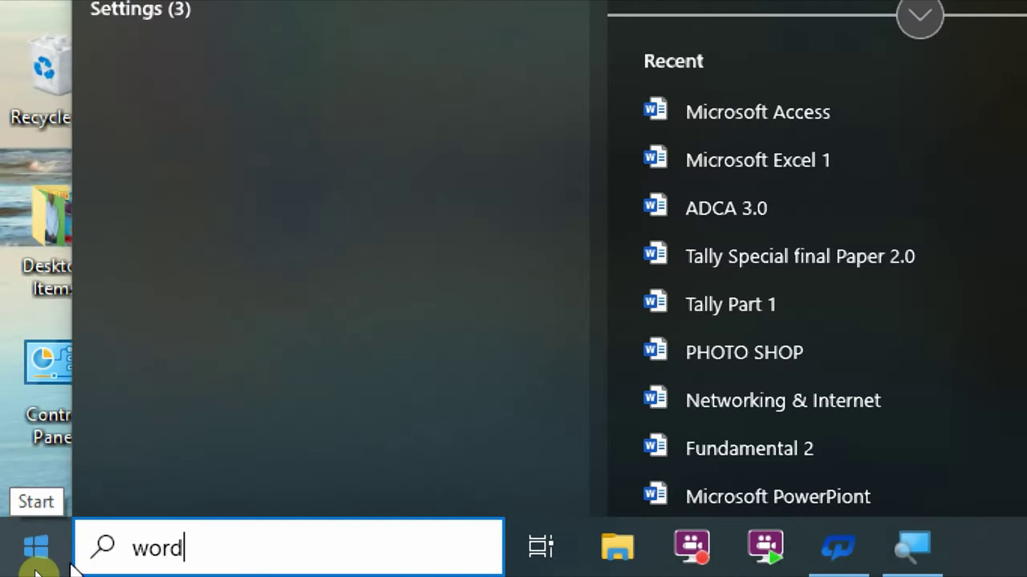
{"action": "type", "text": "pad"}
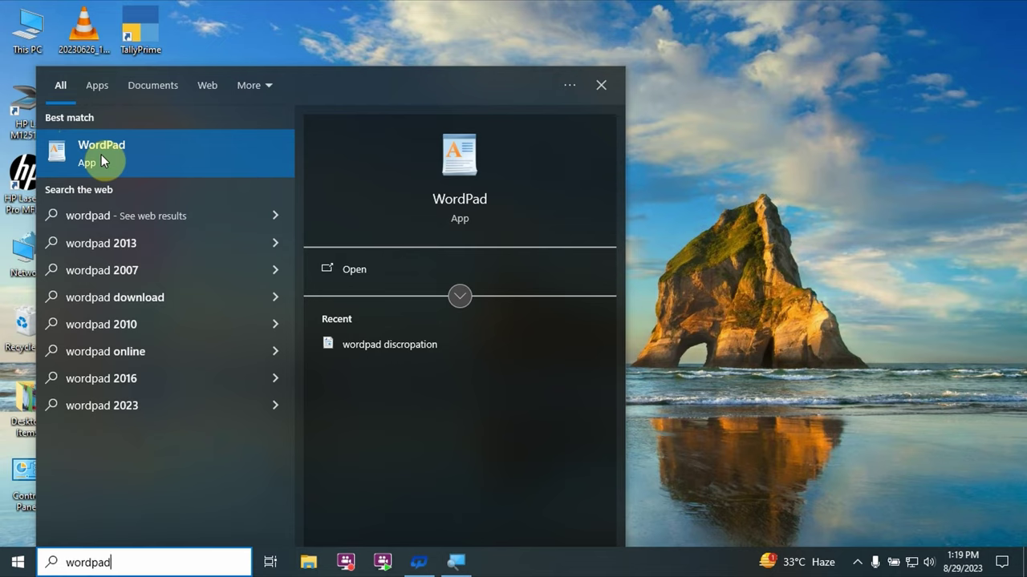
{"action": "left_click", "coordinate": [604, 84]}
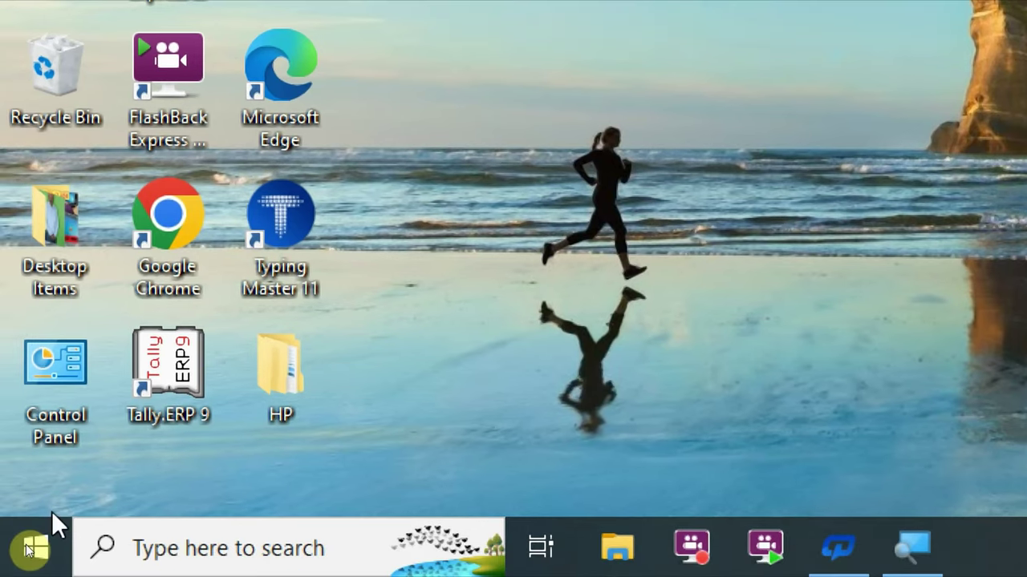
Launch WordPad from the Windows Accessories group in the Start app list.
{"action": "left_click", "coordinate": [16, 555]}
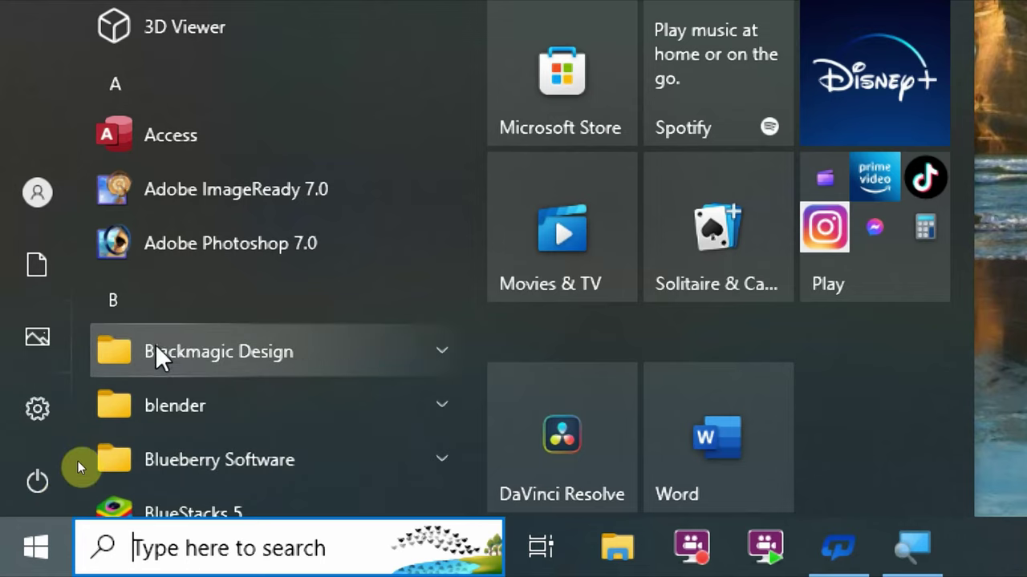
{"action": "scroll", "coordinate": [158, 341], "scroll_direction": "down", "scroll_amount": 5}
{"action": "scroll", "coordinate": [163, 339], "scroll_direction": "down", "scroll_amount": 5}
{"action": "scroll", "coordinate": [163, 338], "scroll_direction": "down", "scroll_amount": 3}
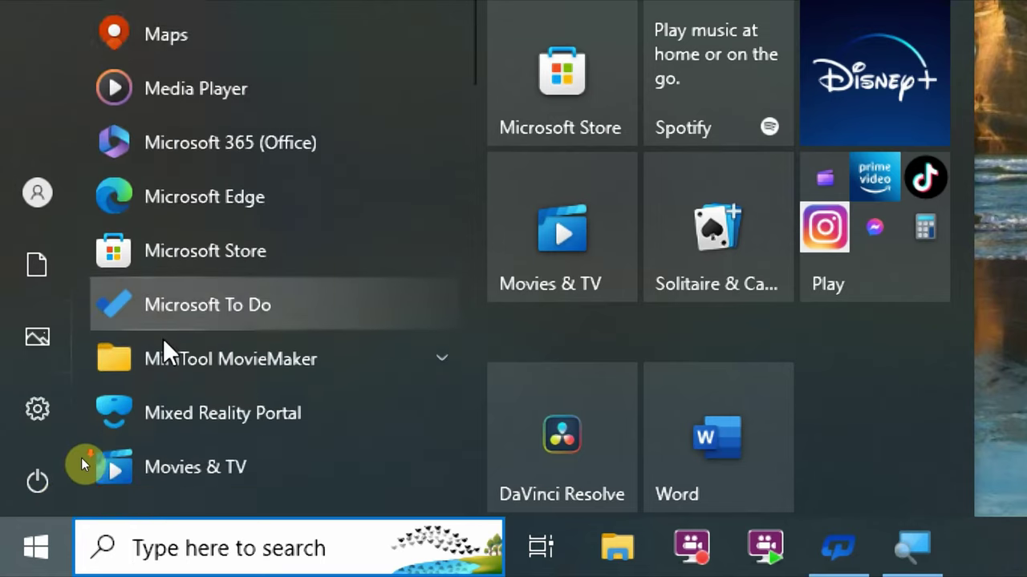
{"action": "scroll", "coordinate": [163, 338], "scroll_direction": "down", "scroll_amount": 1}
{"action": "scroll", "coordinate": [162, 339], "scroll_direction": "down", "scroll_amount": 4}
{"action": "scroll", "coordinate": [163, 338], "scroll_direction": "down", "scroll_amount": 4}
{"action": "scroll", "coordinate": [163, 338], "scroll_direction": "down", "scroll_amount": 5}
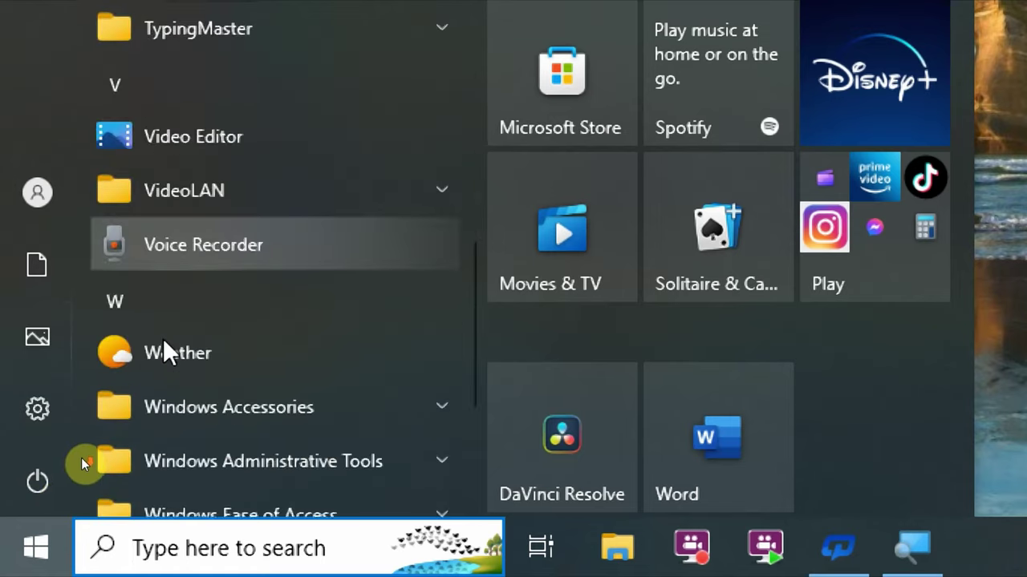
{"action": "scroll", "coordinate": [162, 339], "scroll_direction": "down", "scroll_amount": 3}
{"action": "scroll", "coordinate": [163, 338], "scroll_direction": "down", "scroll_amount": 1}
{"action": "scroll", "coordinate": [185, 335], "scroll_direction": "up", "scroll_amount": 2}
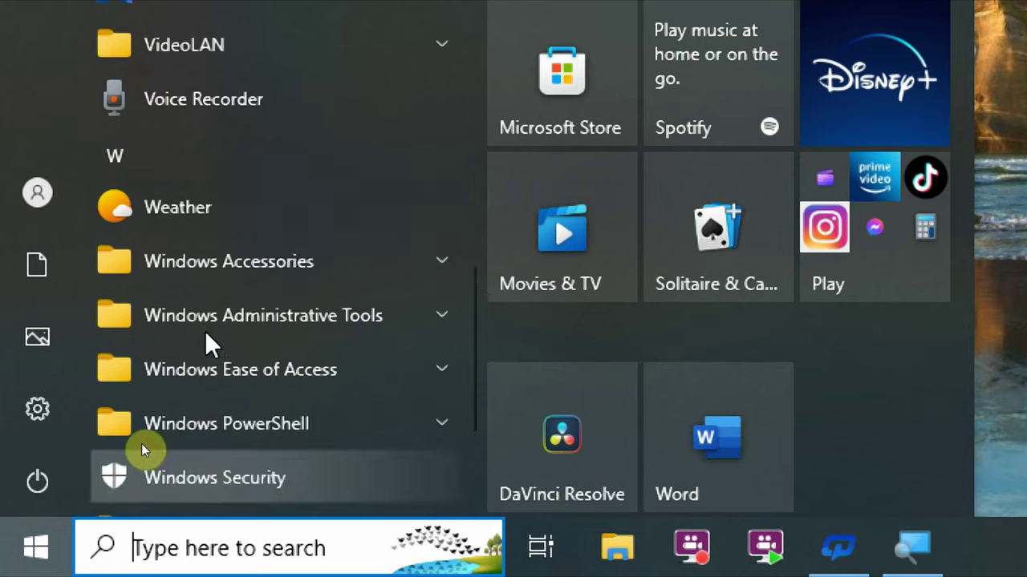
{"action": "left_click", "coordinate": [452, 257]}
{"action": "scroll", "coordinate": [158, 385], "scroll_direction": "down", "scroll_amount": 5}
{"action": "scroll", "coordinate": [156, 383], "scroll_direction": "down", "scroll_amount": 3}
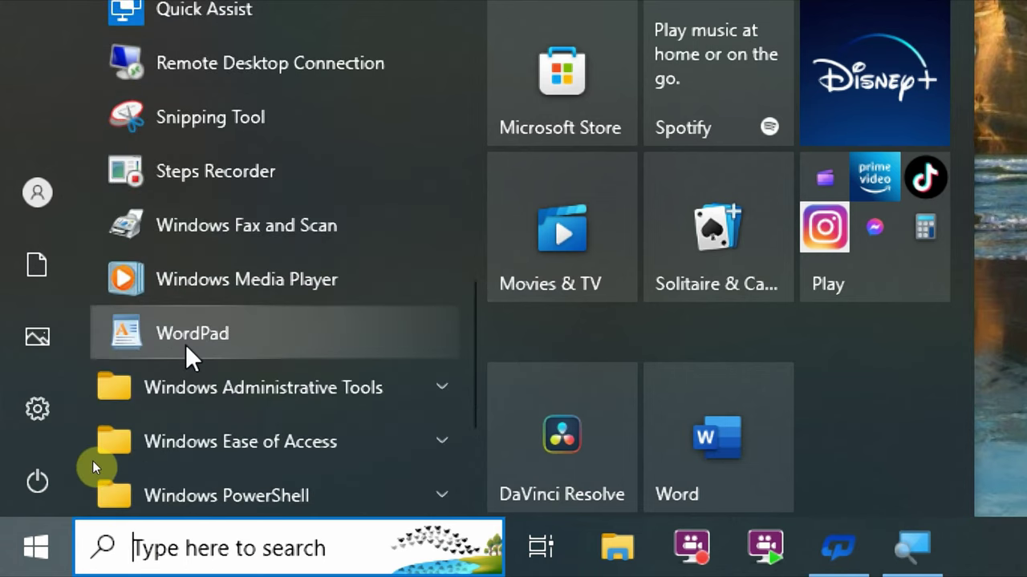
{"action": "left_click", "coordinate": [186, 347]}
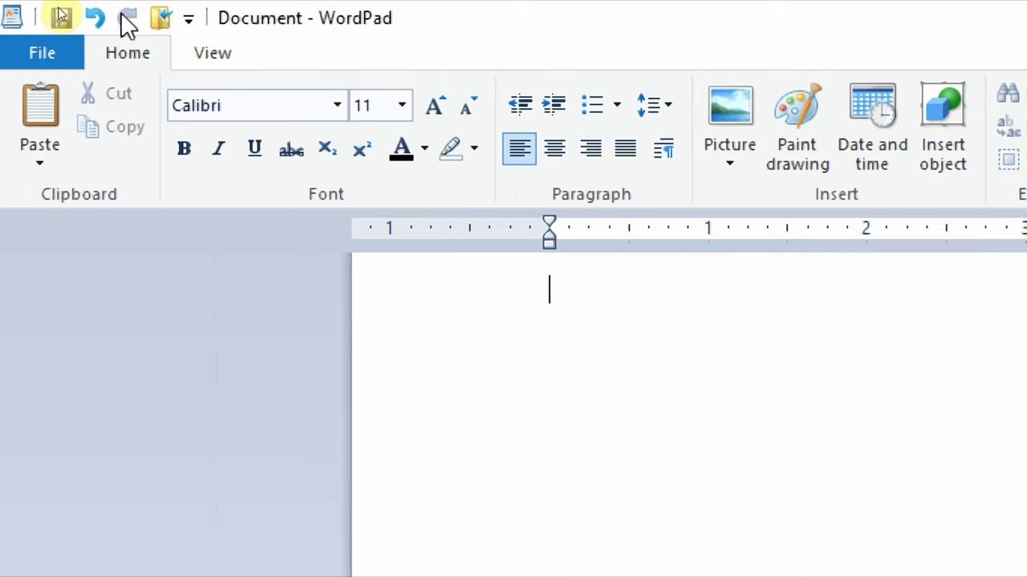
Look over the Quick Access Toolbar customization list, then show the File menu with recent documents.
{"action": "left_click", "coordinate": [187, 22]}
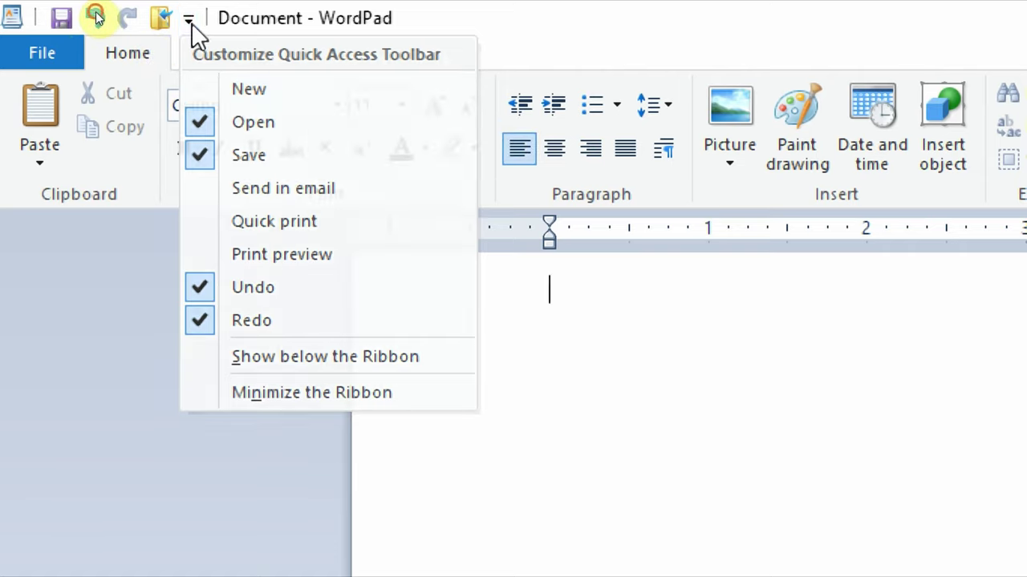
{"action": "key", "text": "Escape"}
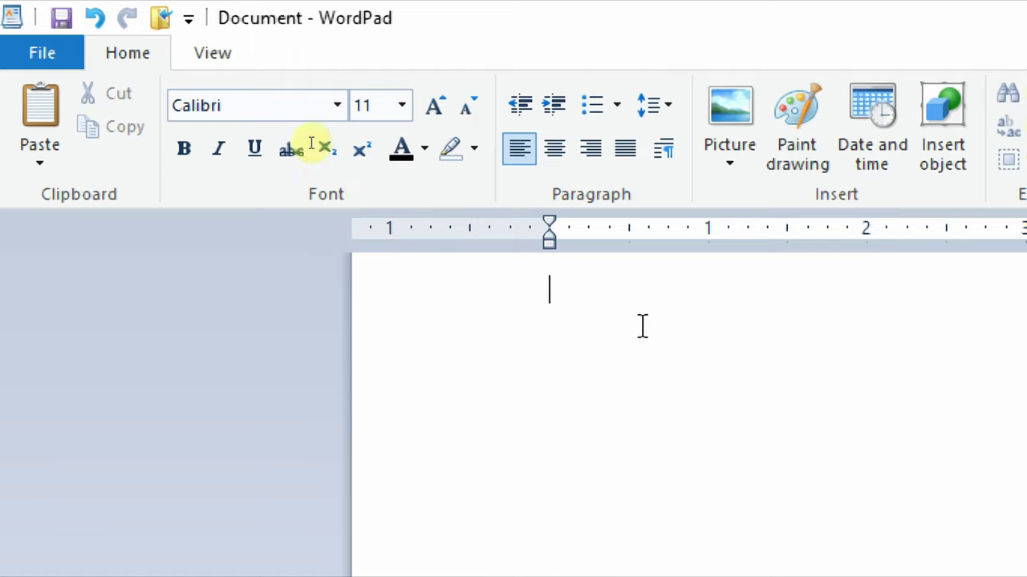
{"action": "left_click", "coordinate": [44, 53]}
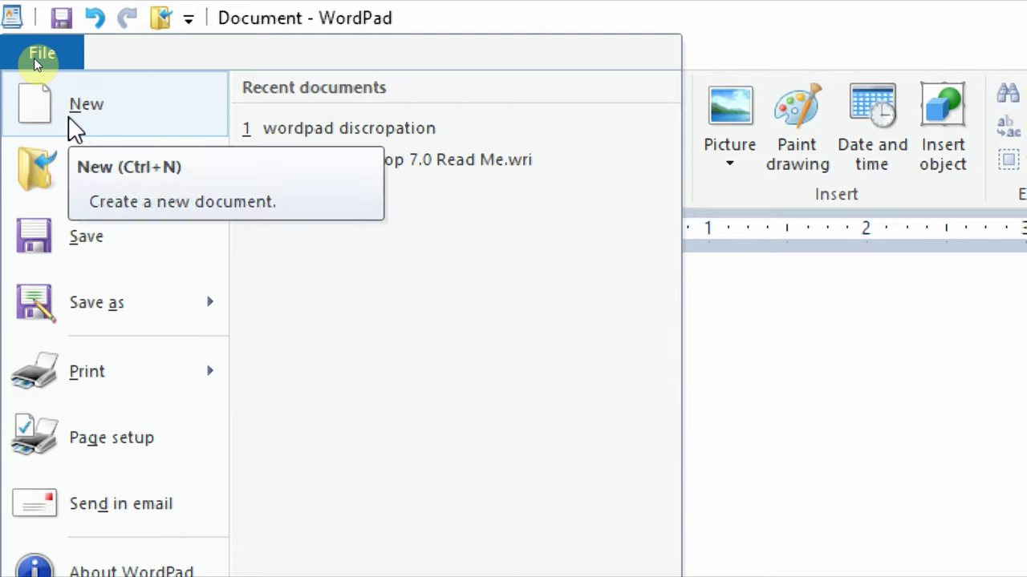
Type and erase test characters ';dlfkg', then start a new blank document via File > New.
{"action": "left_click", "coordinate": [836, 288]}
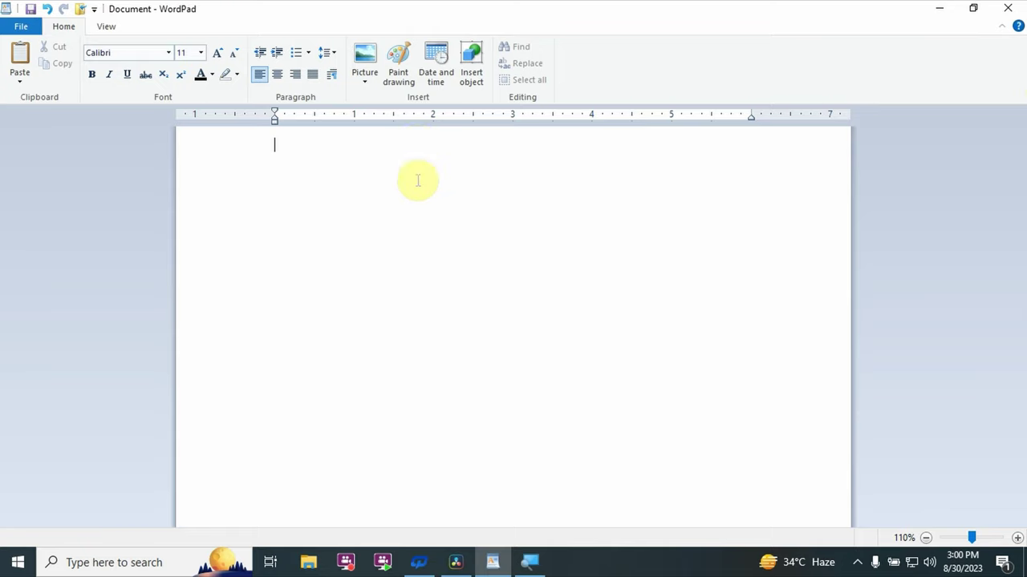
{"action": "type", "text": ";dlfkg"}
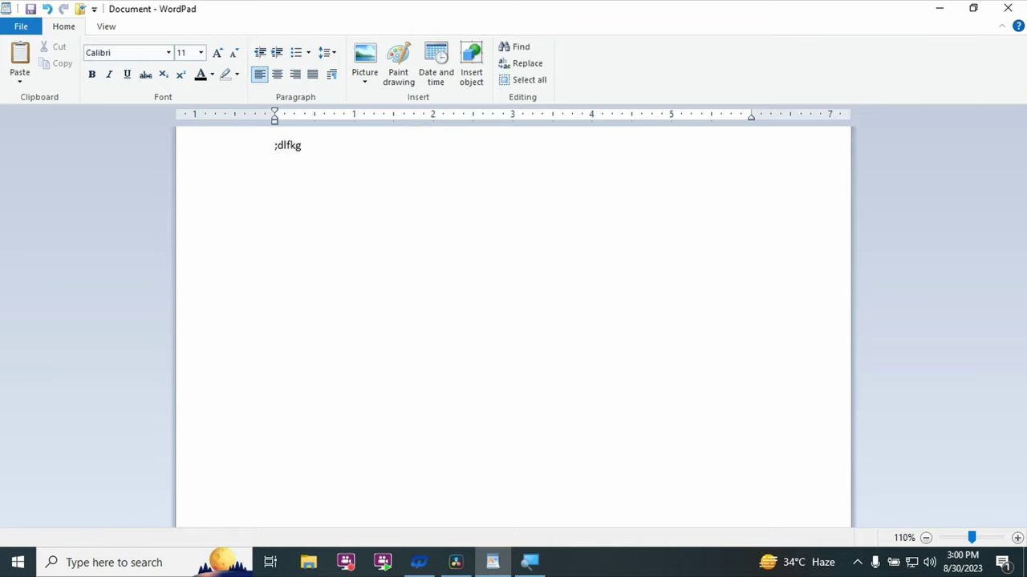
{"action": "key", "text": "BackSpace"}
{"action": "key", "text": "BackSpace"}
{"action": "key", "text": "BackSpace"}
{"action": "key", "text": "BackSpace"}
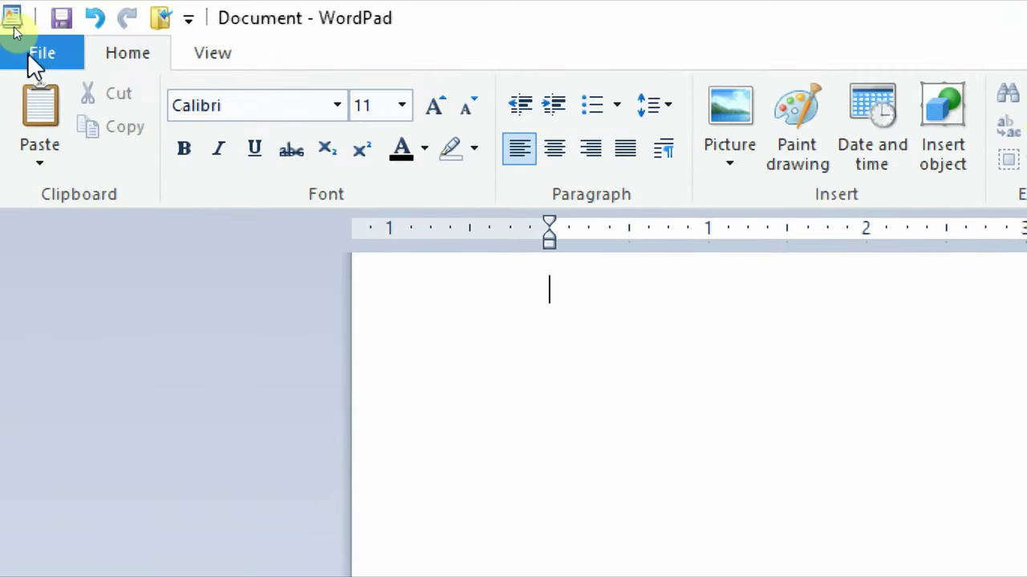
{"action": "left_click", "coordinate": [17, 27]}
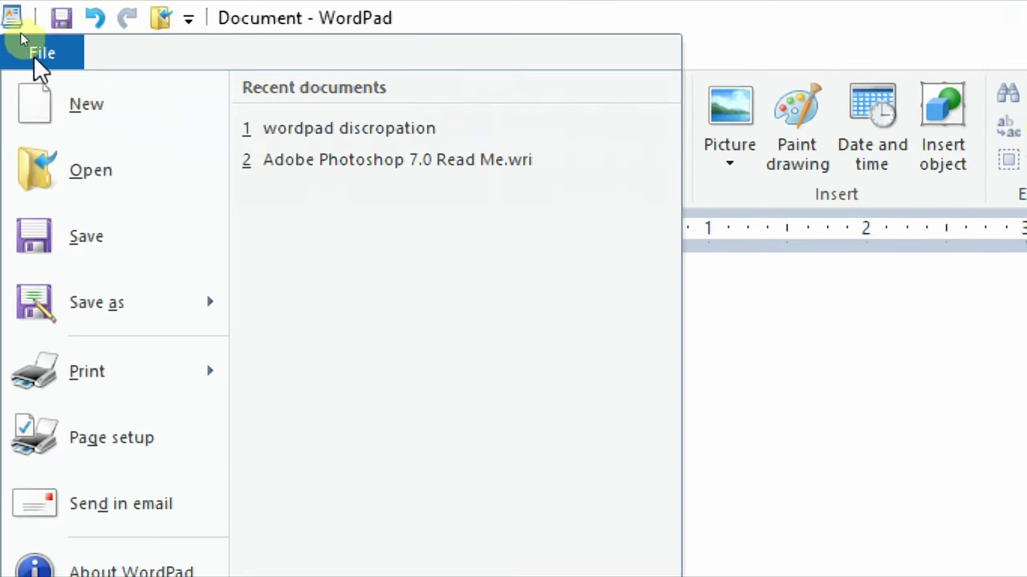
{"action": "left_click", "coordinate": [84, 105]}
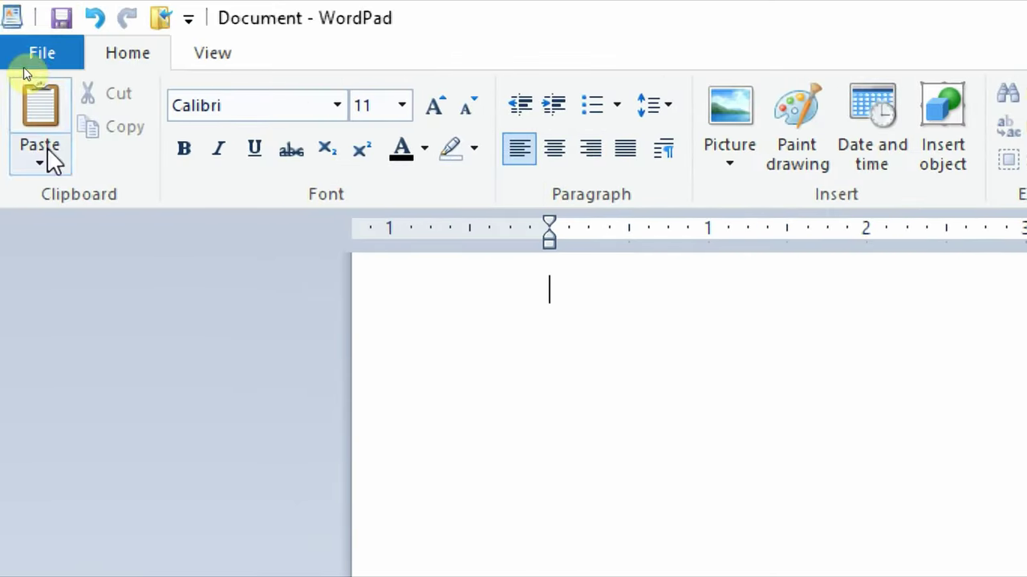
{"action": "left_click", "coordinate": [35, 53]}
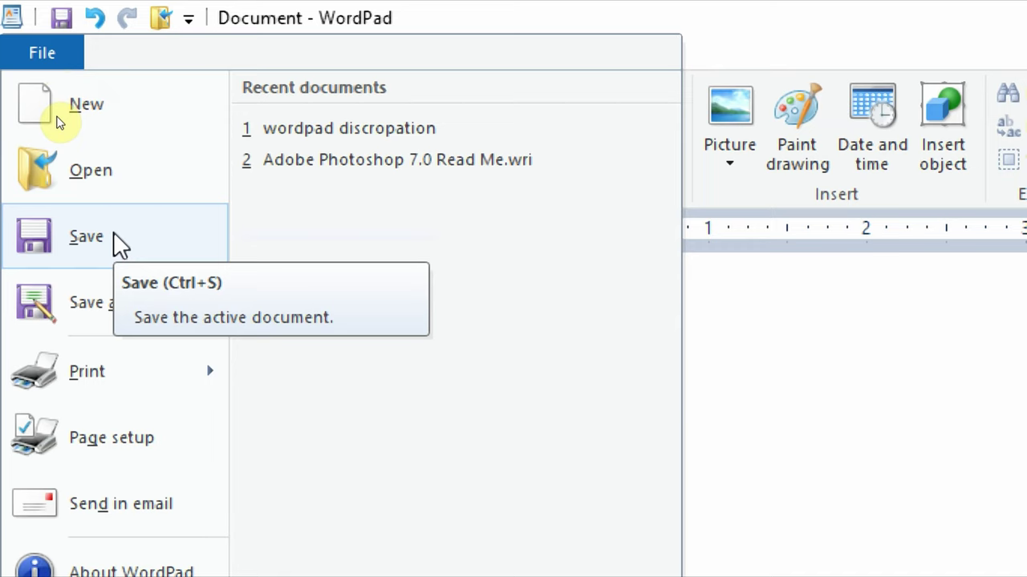
{"action": "left_click", "coordinate": [981, 383]}
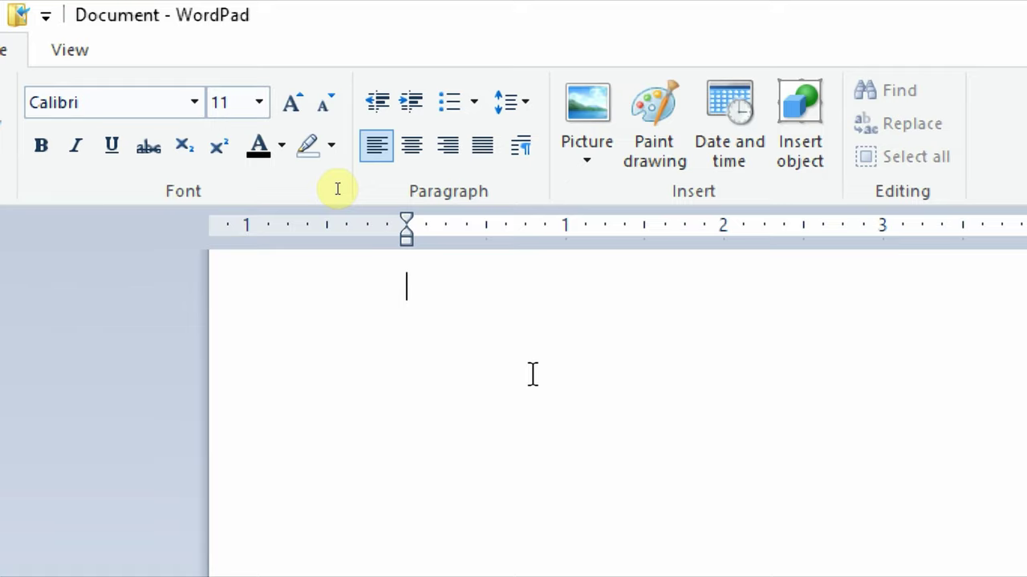
Type 'Avadh Glo' and make the line red and bold.
{"action": "type", "text": "Av"}
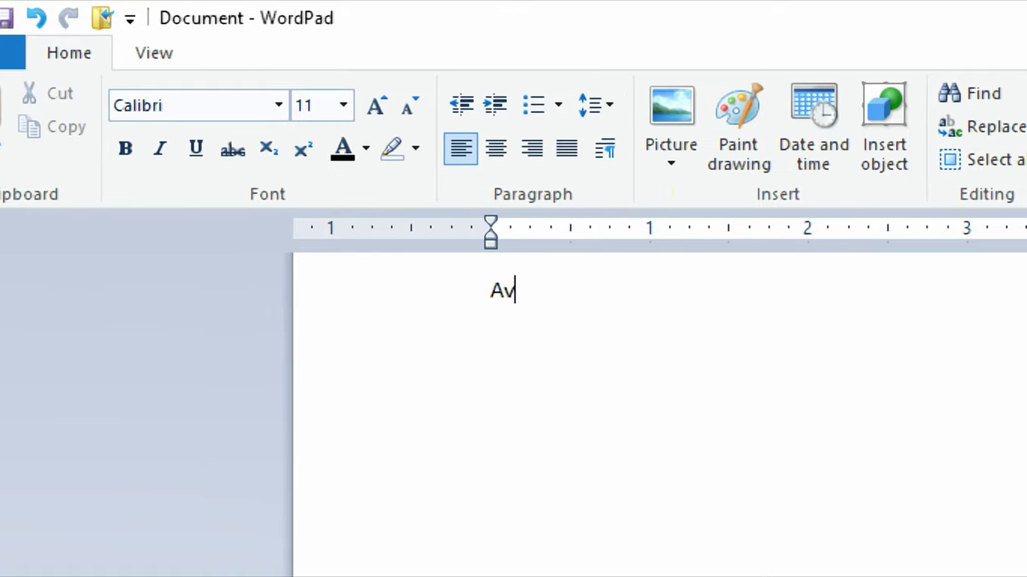
{"action": "type", "text": "adh G"}
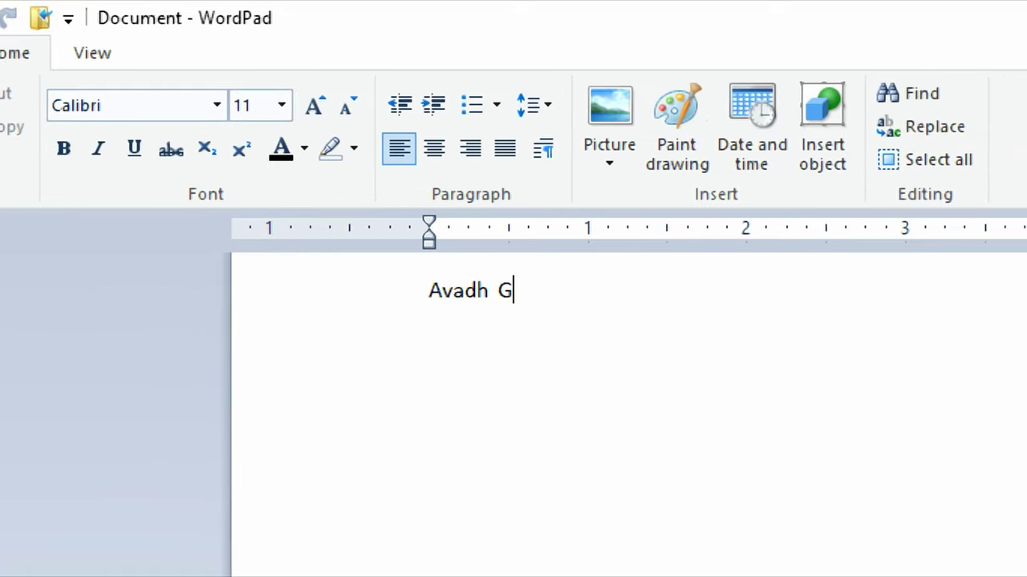
{"action": "type", "text": "lo"}
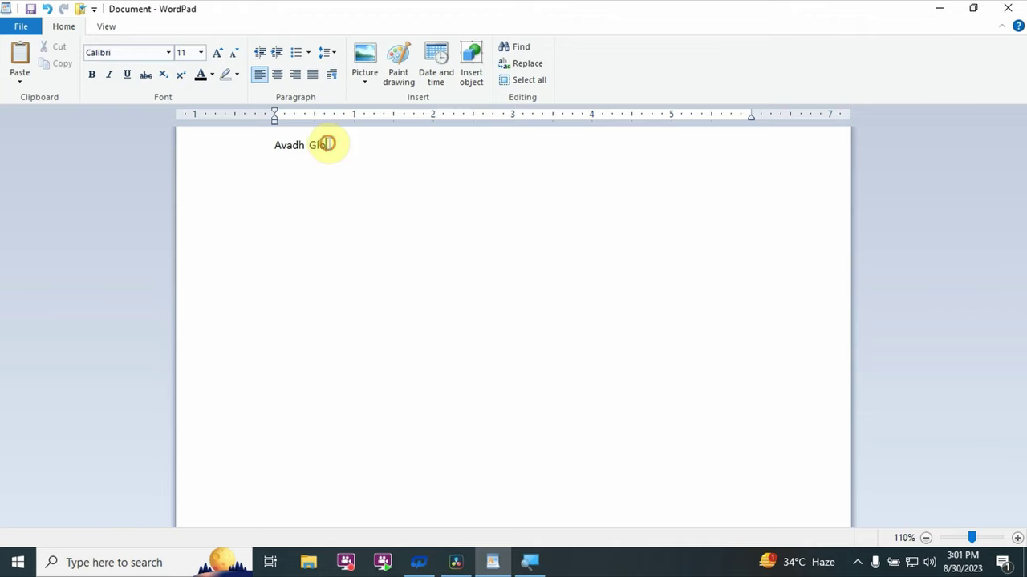
{"action": "triple_click", "coordinate": [299, 146]}
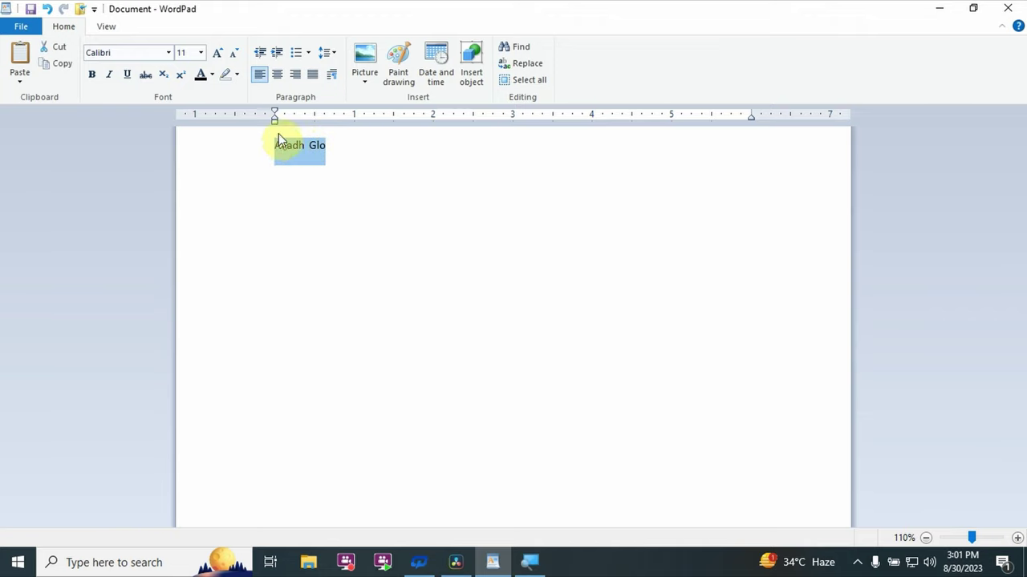
{"action": "left_click", "coordinate": [212, 74]}
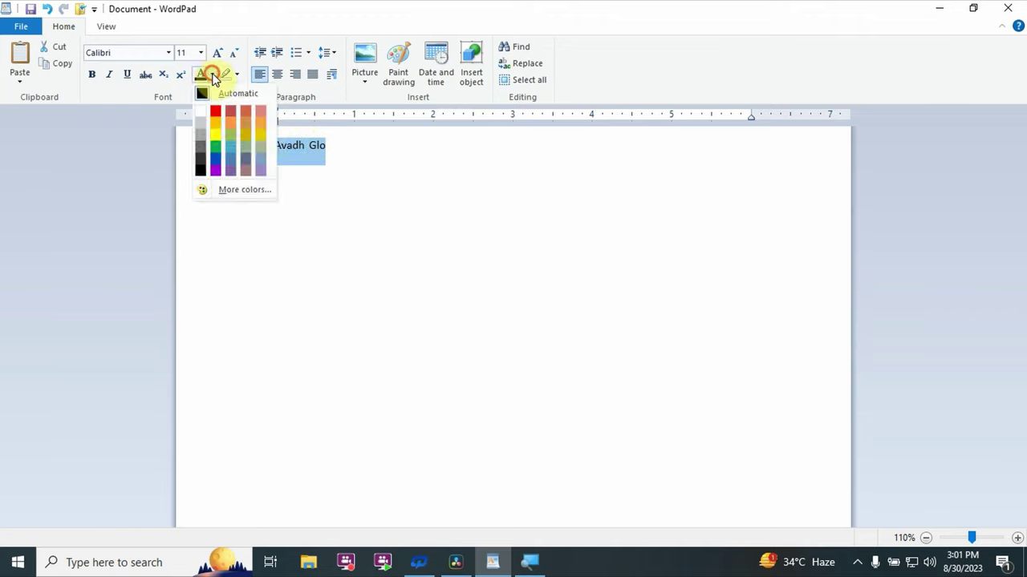
{"action": "left_click", "coordinate": [222, 112]}
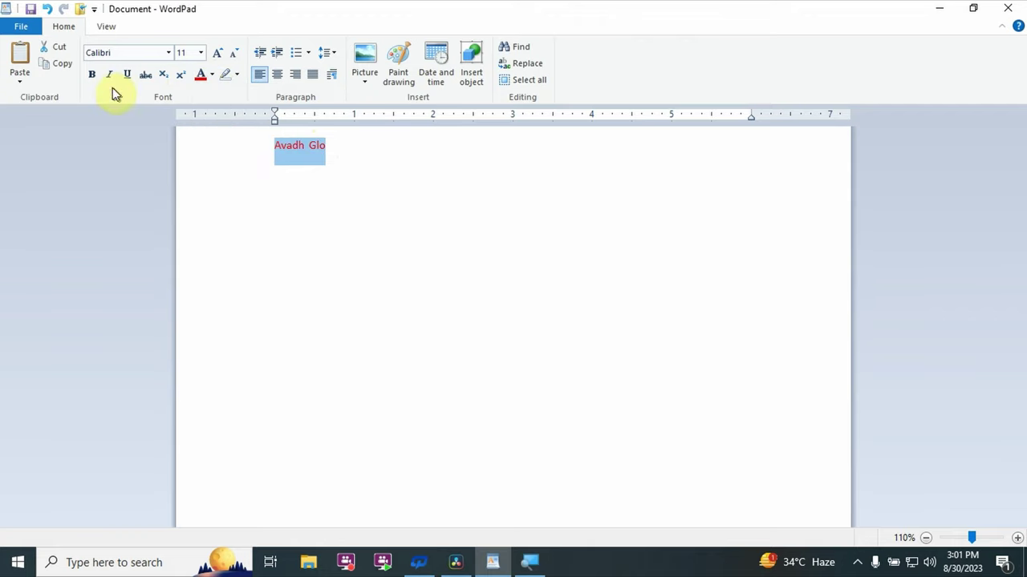
{"action": "left_click", "coordinate": [90, 74]}
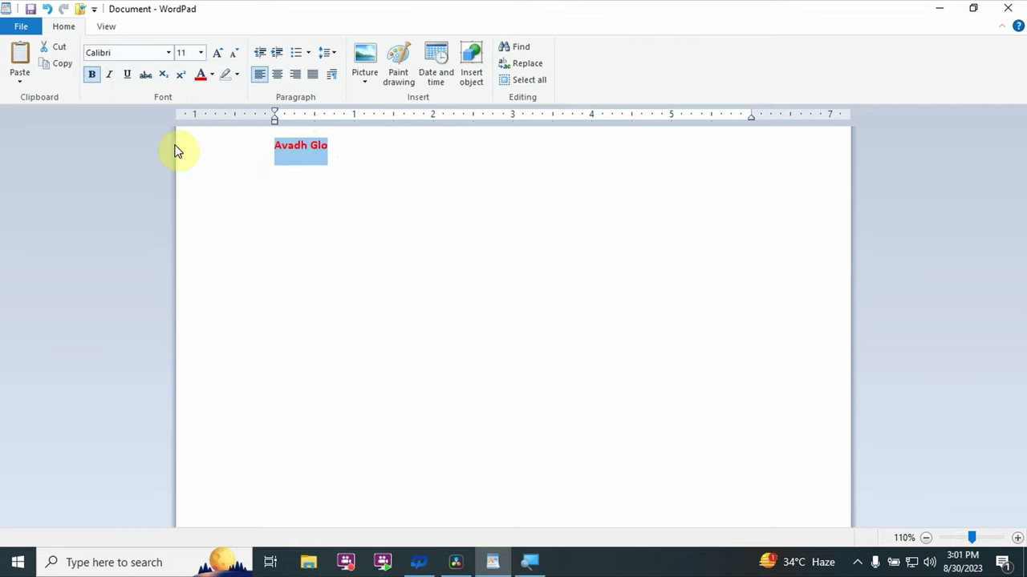
Enlarge the 'Avadh Glo' text to size 18 and place the cursor after it.
{"action": "left_click", "coordinate": [216, 54]}
{"action": "left_click", "coordinate": [217, 54]}
{"action": "left_click", "coordinate": [217, 54]}
{"action": "left_click", "coordinate": [217, 54]}
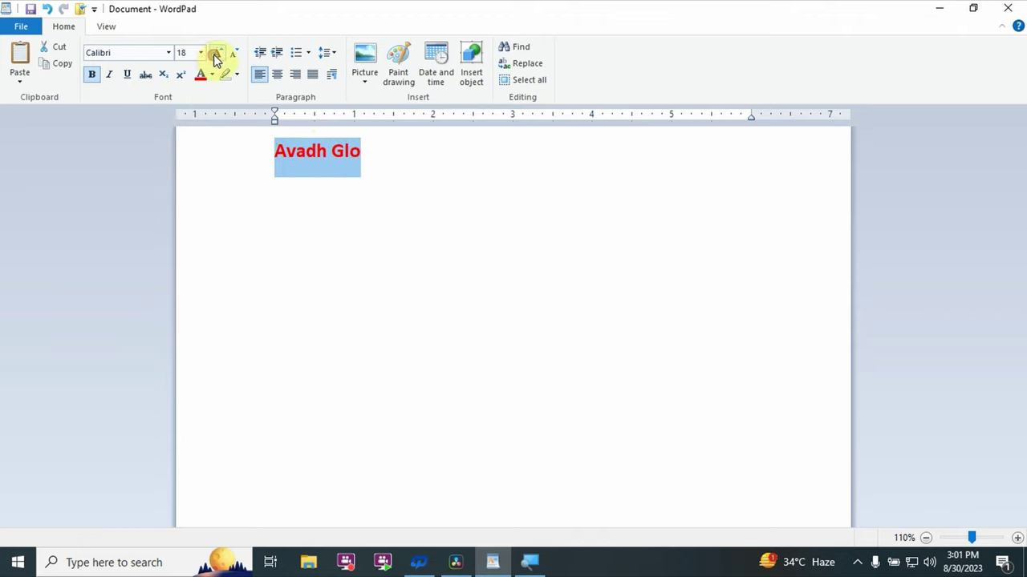
{"action": "left_click", "coordinate": [297, 243]}
{"action": "left_click", "coordinate": [267, 152]}
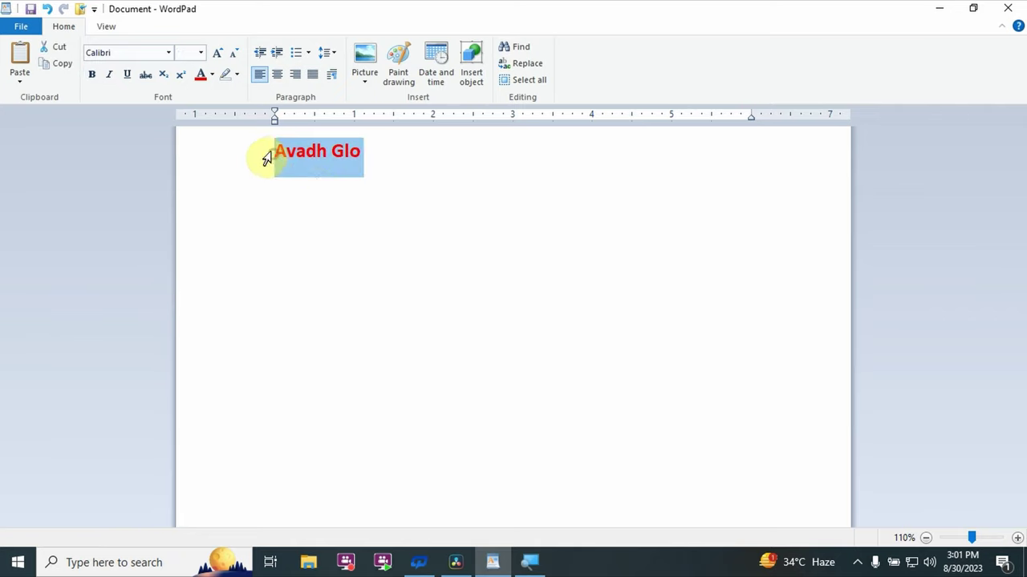
{"action": "left_click", "coordinate": [274, 153]}
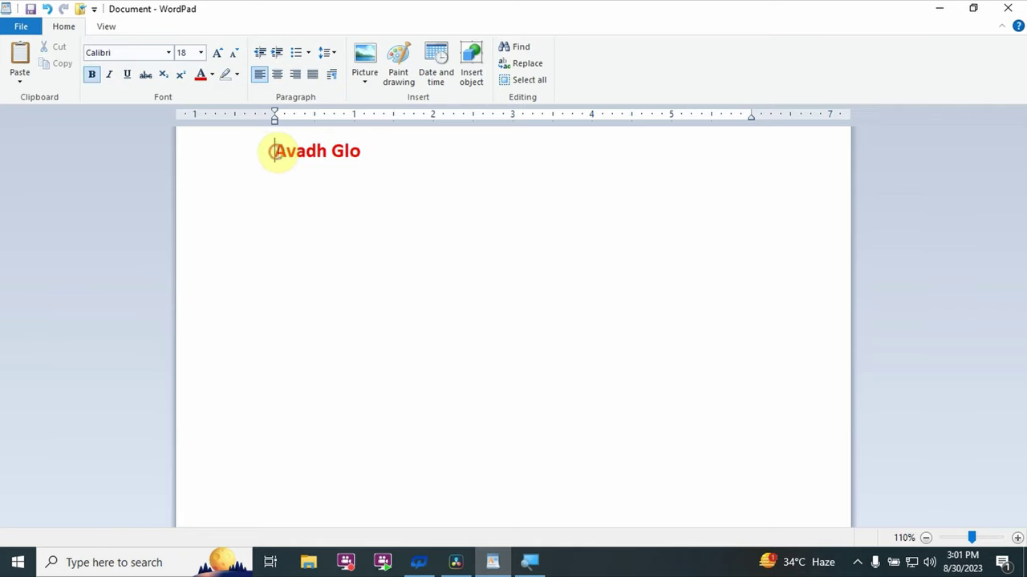
{"action": "left_click", "coordinate": [361, 151]}
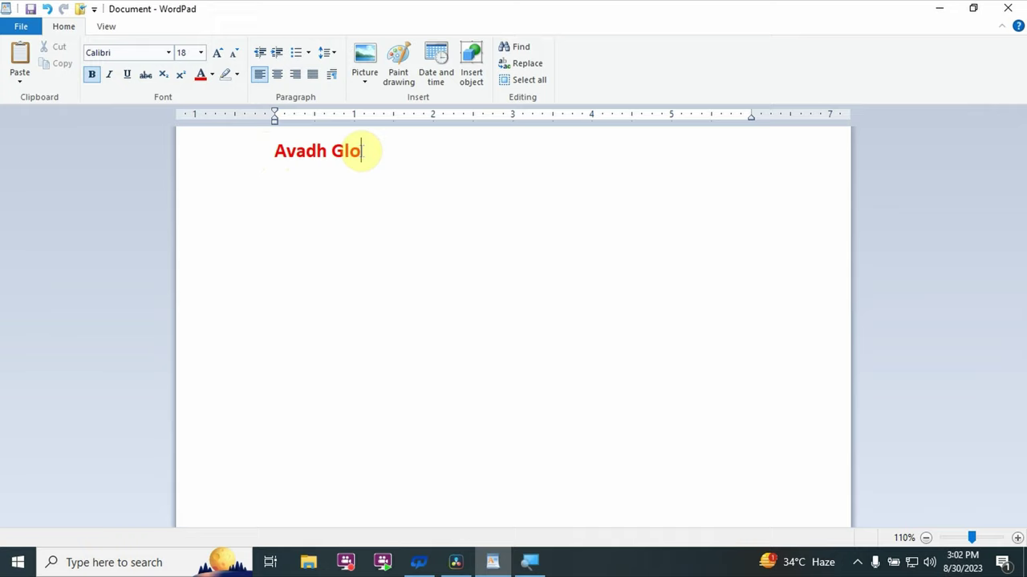
Save the document as 'Wordpad' in Documents in Rich Text Format.
{"action": "left_click", "coordinate": [29, 29]}
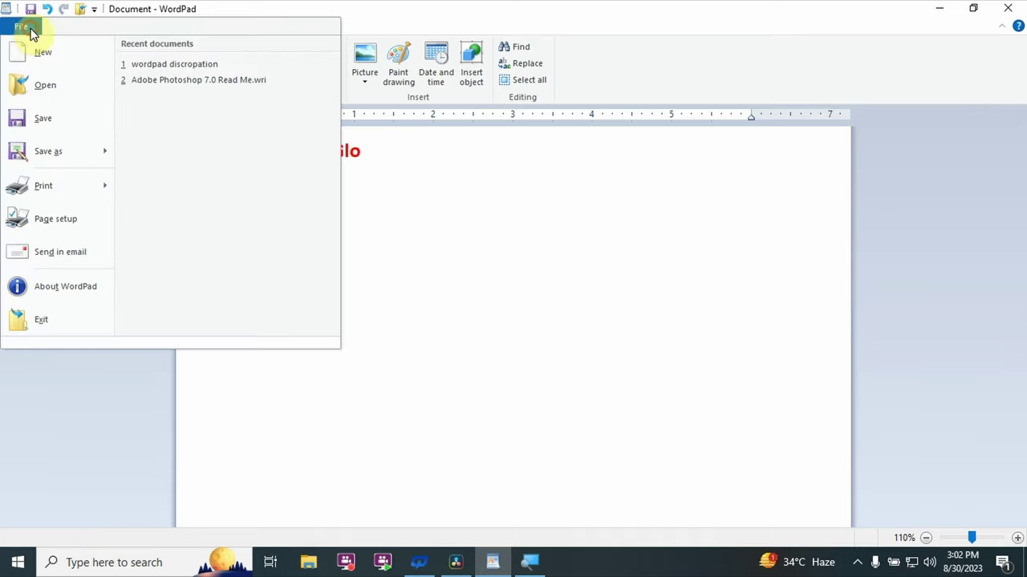
{"action": "left_click", "coordinate": [54, 131]}
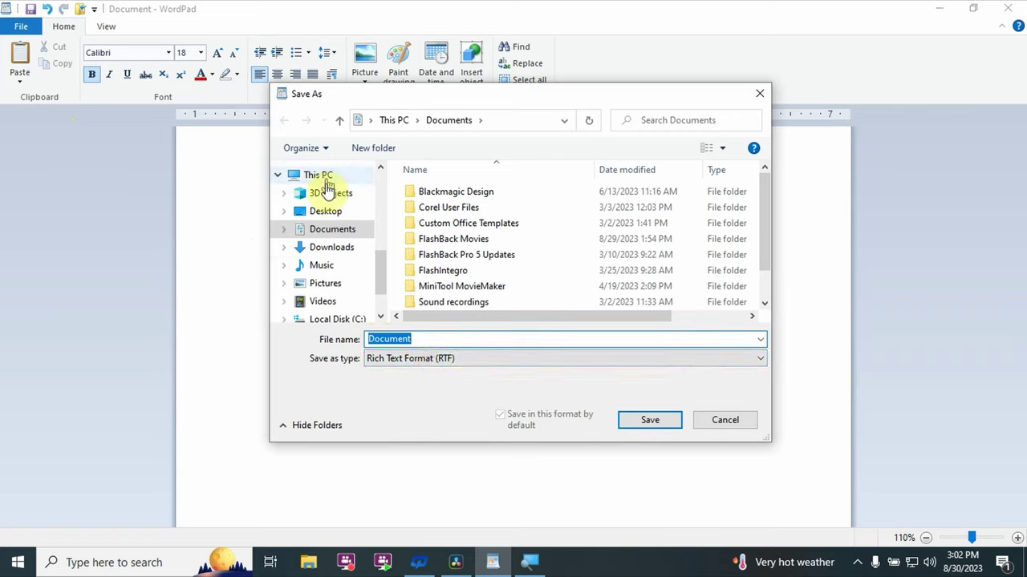
{"action": "mouse_move", "coordinate": [331, 241]}
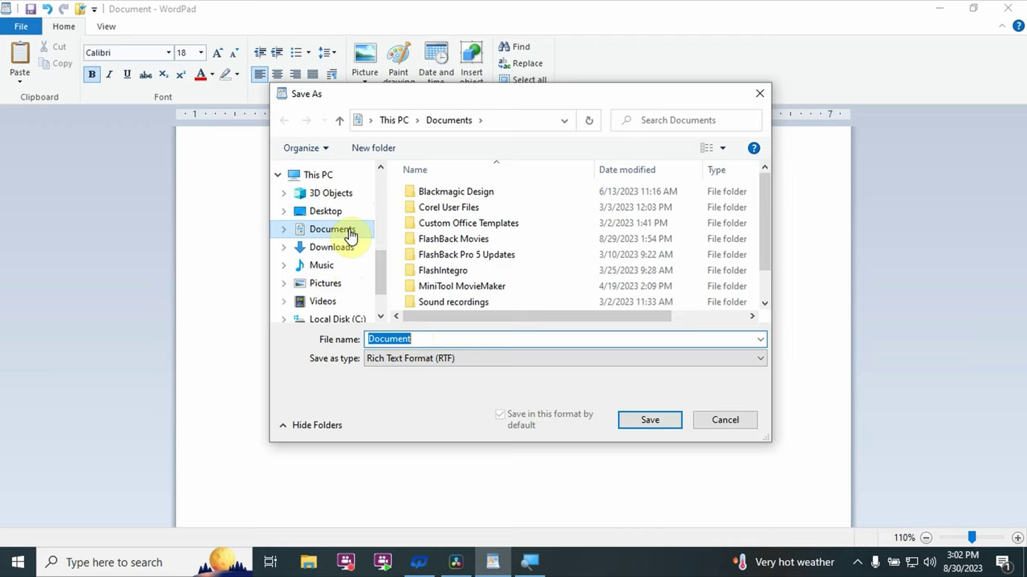
{"action": "left_click", "coordinate": [349, 233]}
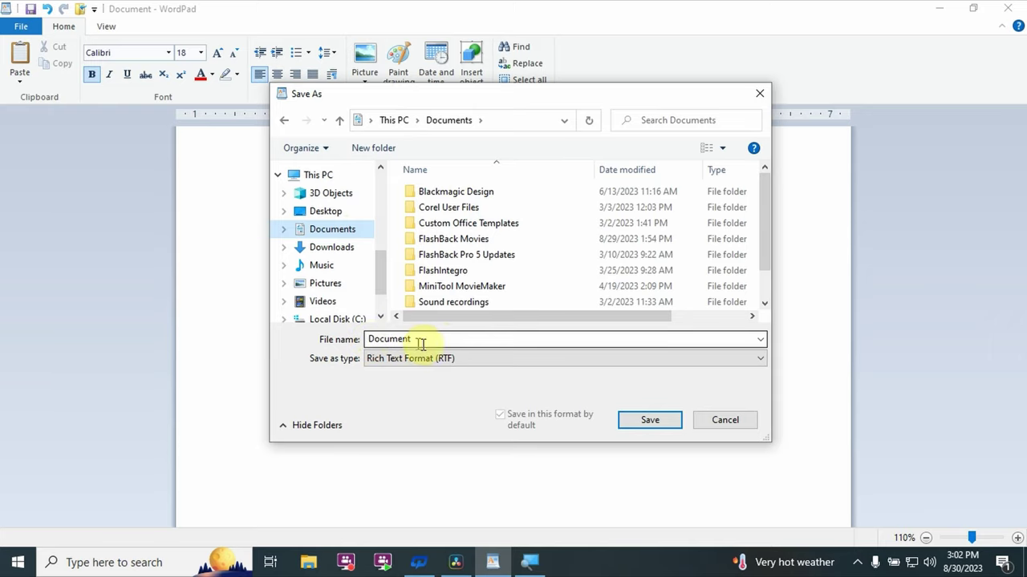
{"action": "double_click", "coordinate": [375, 338]}
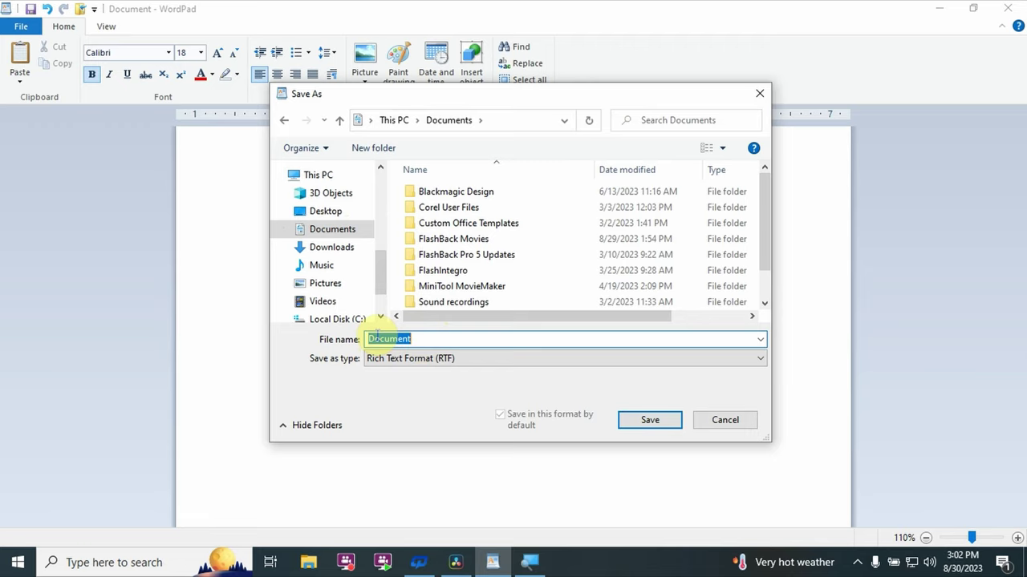
{"action": "type", "text": "W"}
{"action": "type", "text": "ord"}
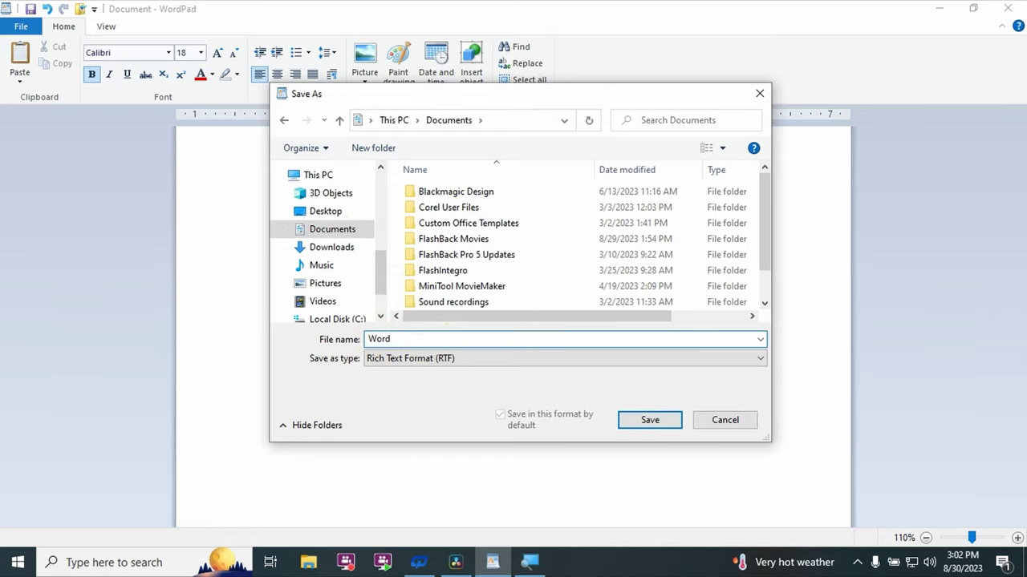
{"action": "type", "text": "pad"}
{"action": "left_click", "coordinate": [644, 424]}
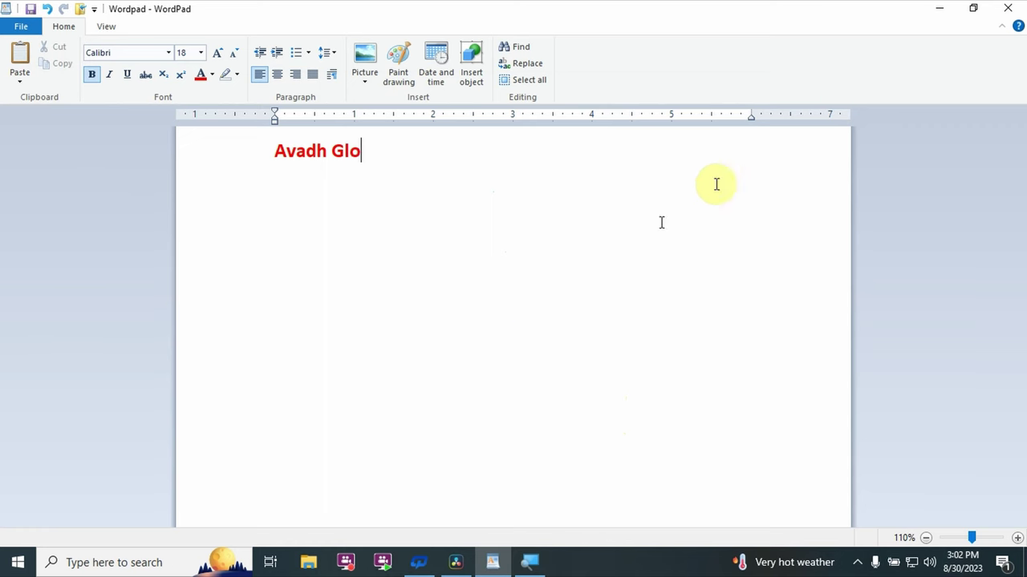
Close WordPad, relaunch it from a Start search for 'wordpad', and show the File menu.
{"action": "left_click", "coordinate": [1015, 12]}
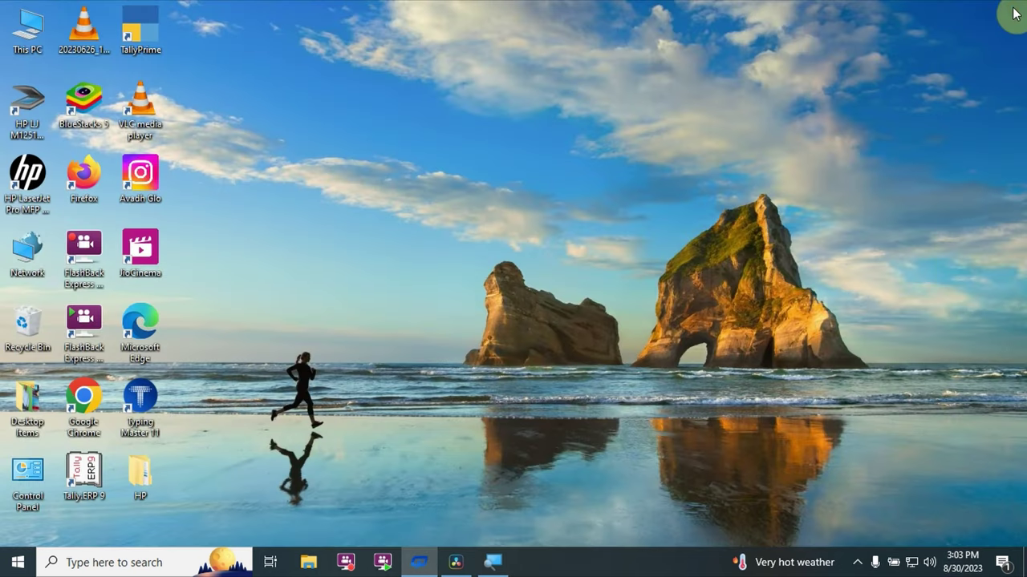
{"action": "left_click", "coordinate": [12, 568]}
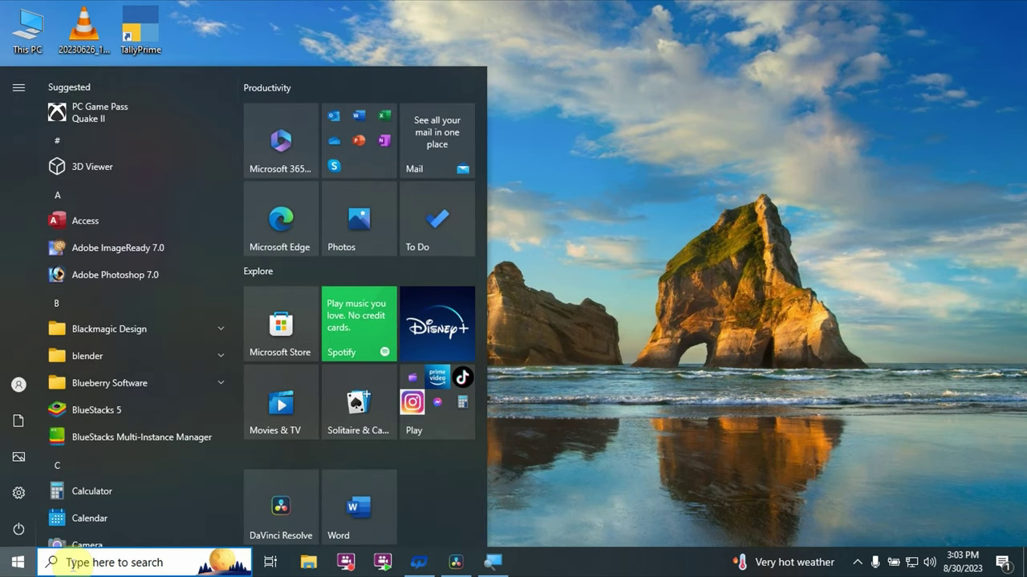
{"action": "left_click", "coordinate": [71, 564]}
{"action": "type", "text": "word"}
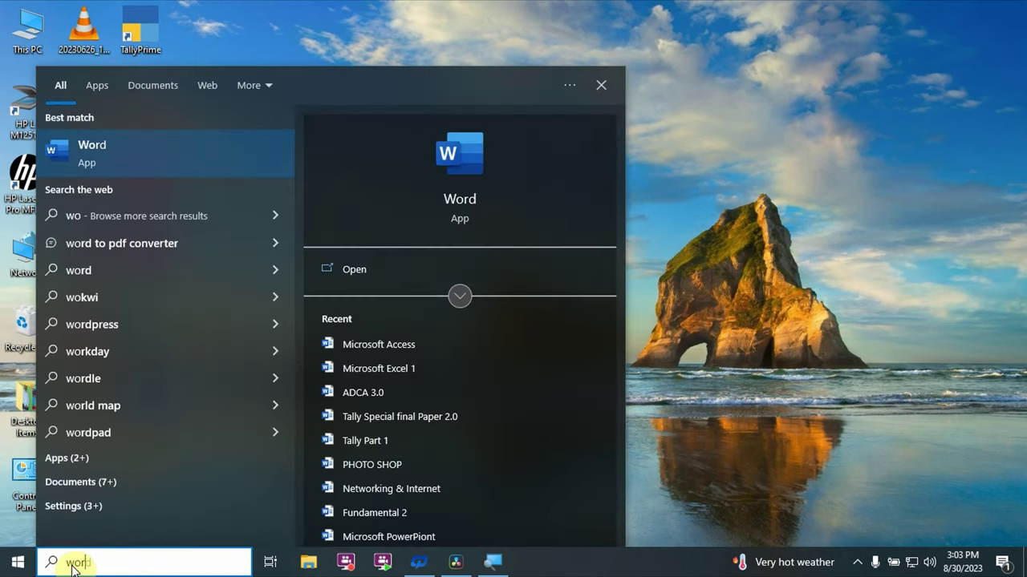
{"action": "type", "text": "pad"}
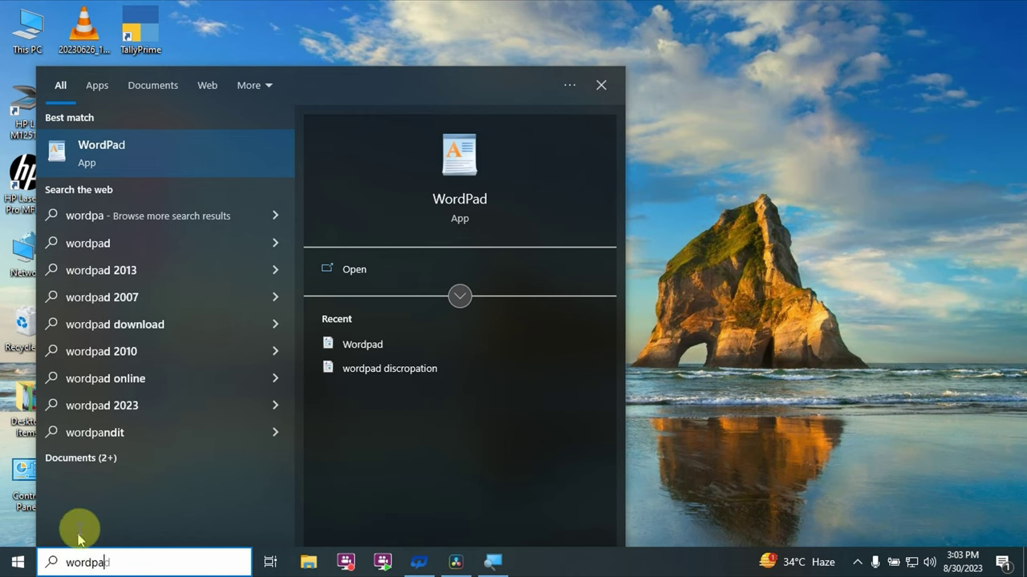
{"action": "left_click", "coordinate": [271, 147]}
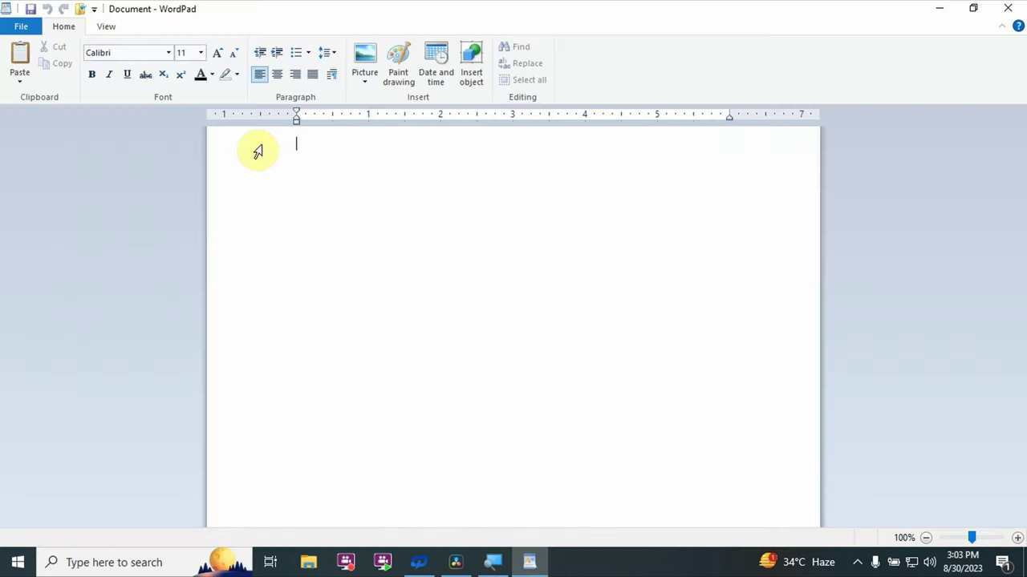
{"action": "left_click", "coordinate": [18, 29]}
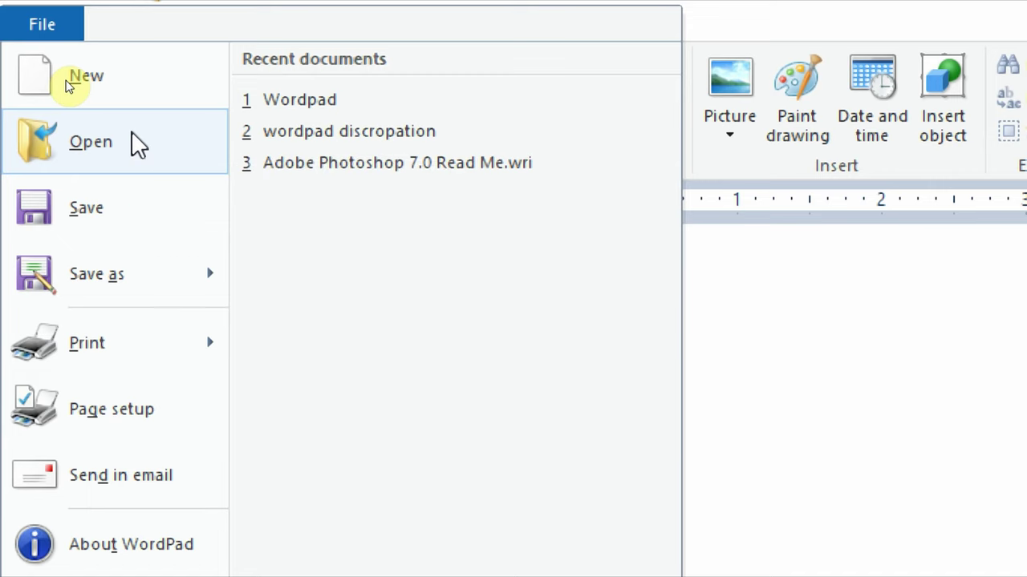
Open Wordpad.rtf from Documents, picking it from the File name suggestions.
{"action": "left_click", "coordinate": [138, 145]}
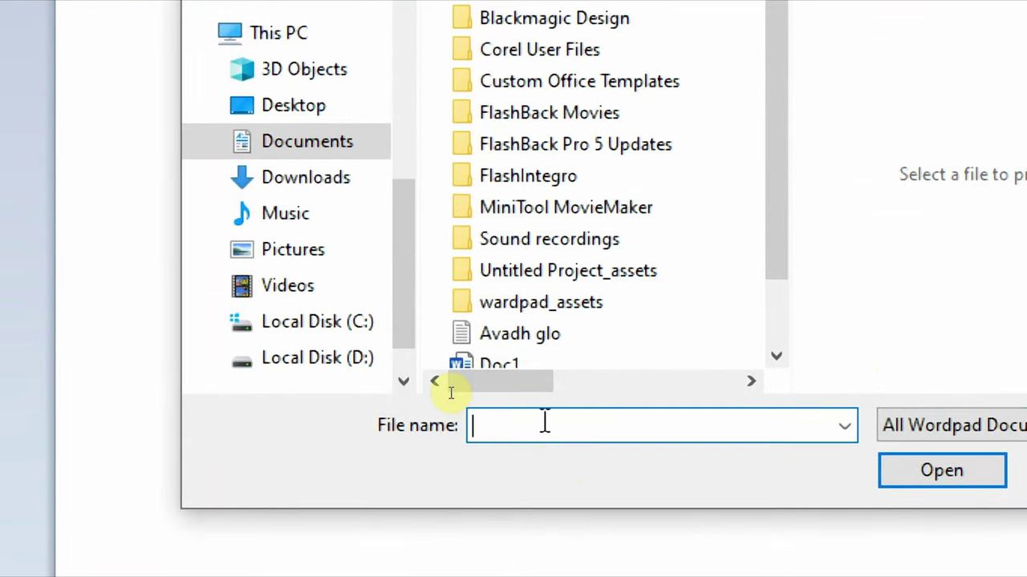
{"action": "left_click", "coordinate": [293, 142]}
{"action": "scroll", "coordinate": [597, 190], "scroll_direction": "down", "scroll_amount": 1}
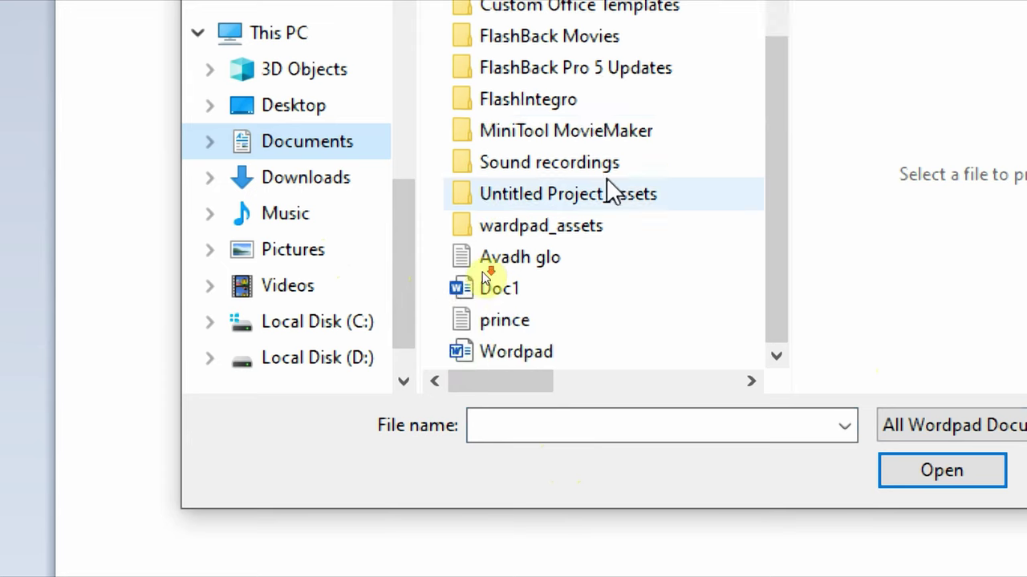
{"action": "scroll", "coordinate": [607, 180], "scroll_direction": "up", "scroll_amount": 1}
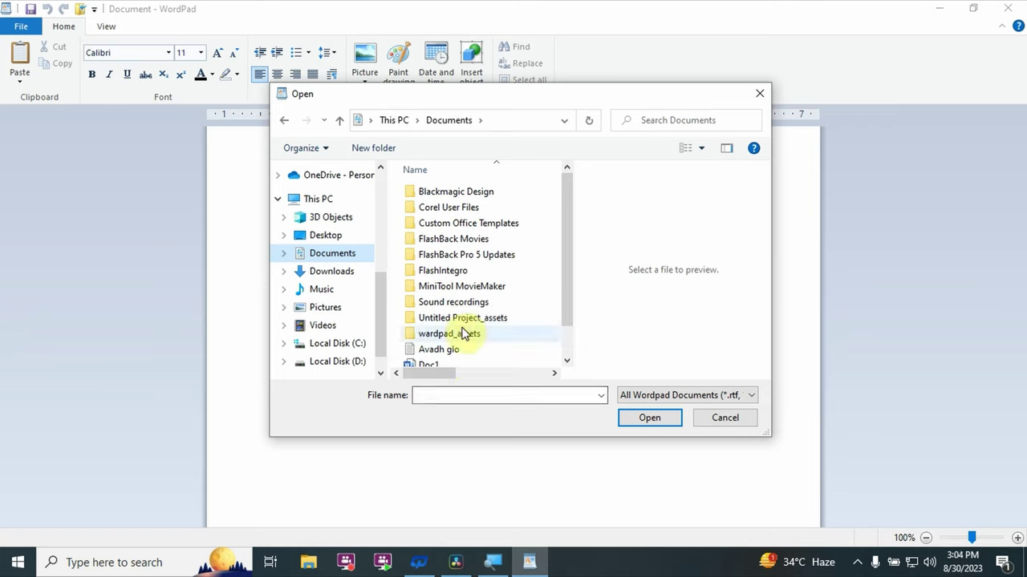
{"action": "left_click", "coordinate": [461, 397]}
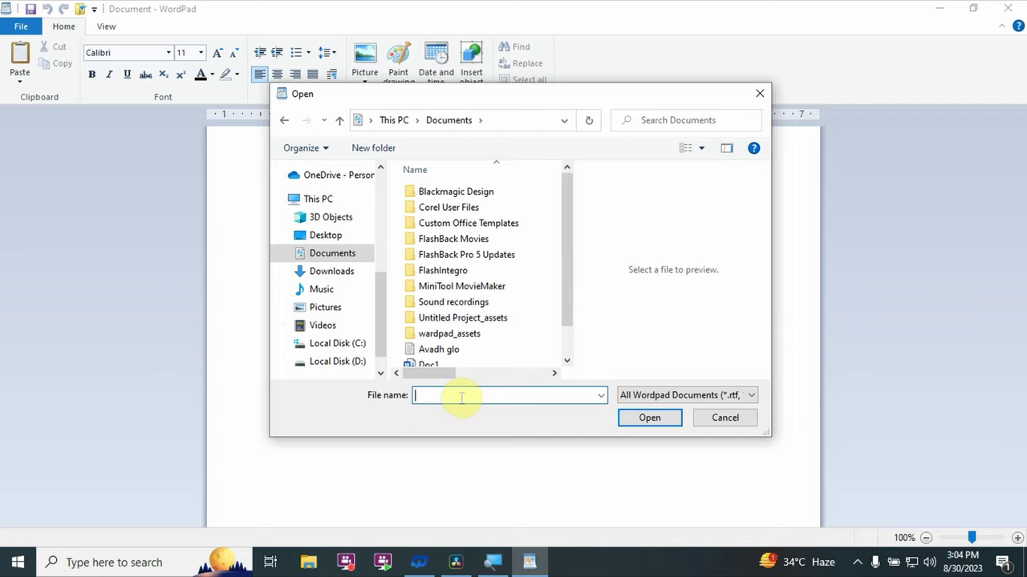
{"action": "type", "text": "Wo"}
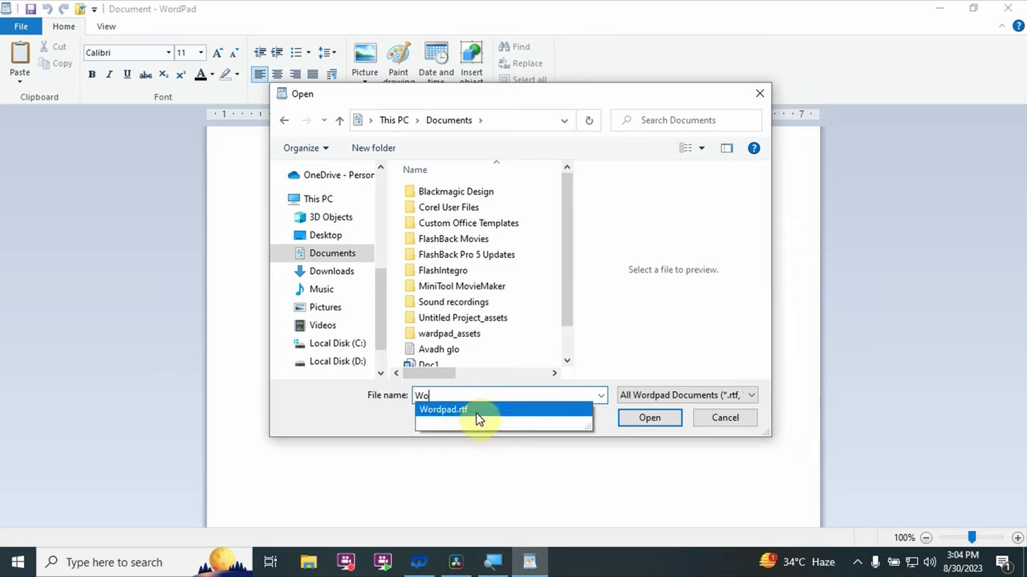
{"action": "left_click", "coordinate": [476, 415]}
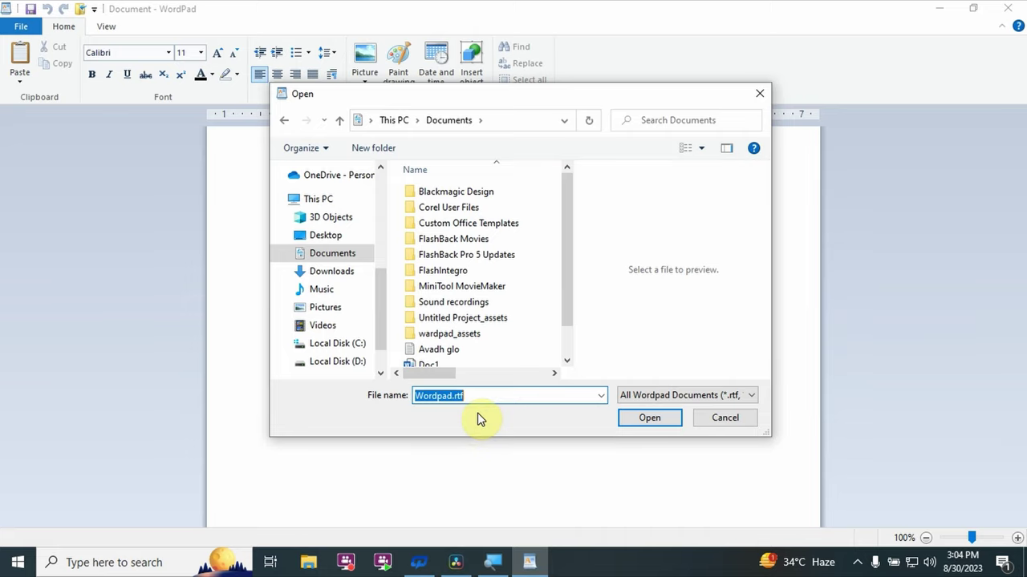
{"action": "left_click", "coordinate": [635, 421]}
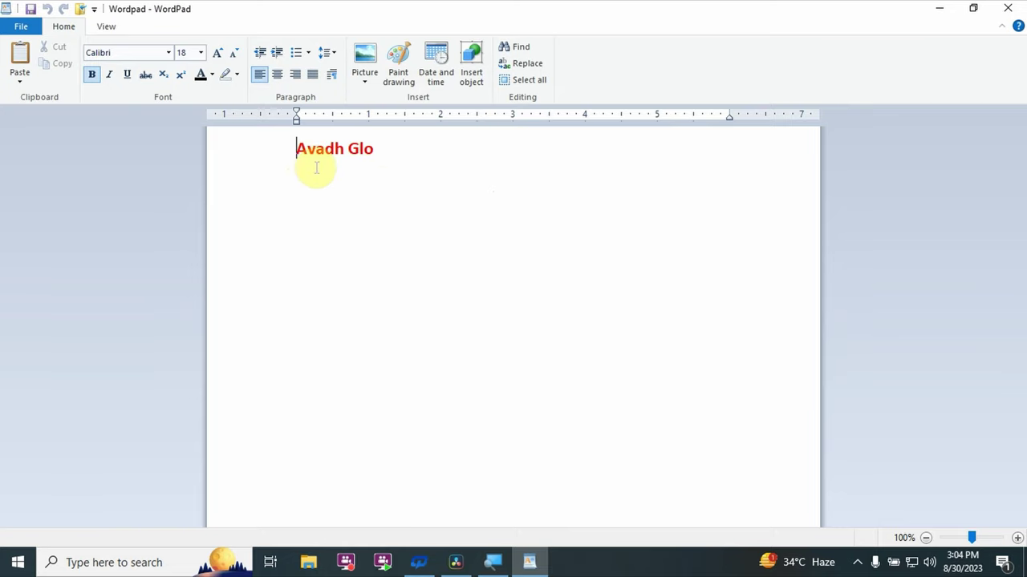
Put the cursor after 'Avadh Glo' and bring up the File menu's print choices.
{"action": "left_click", "coordinate": [375, 152]}
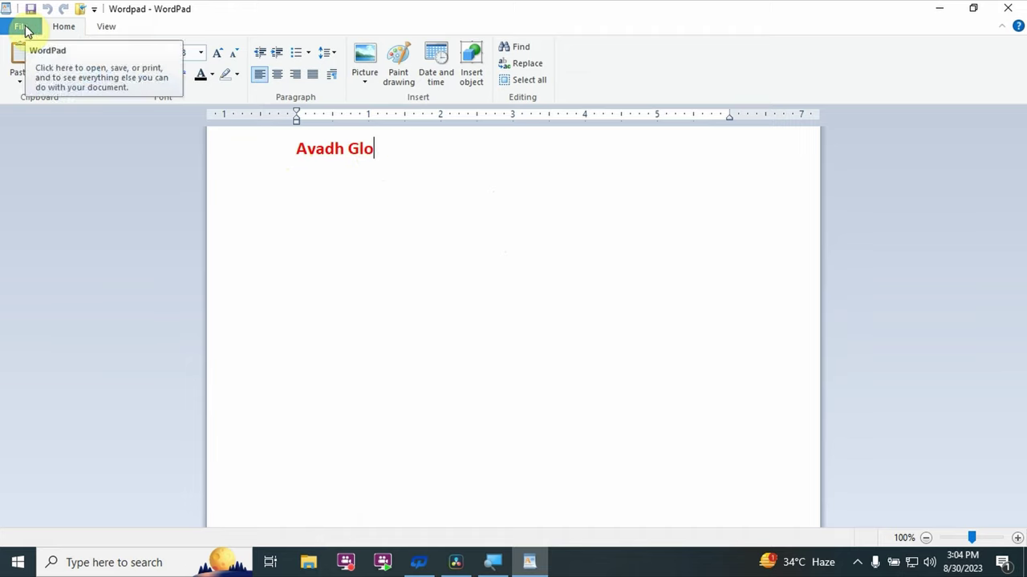
{"action": "left_click", "coordinate": [25, 30]}
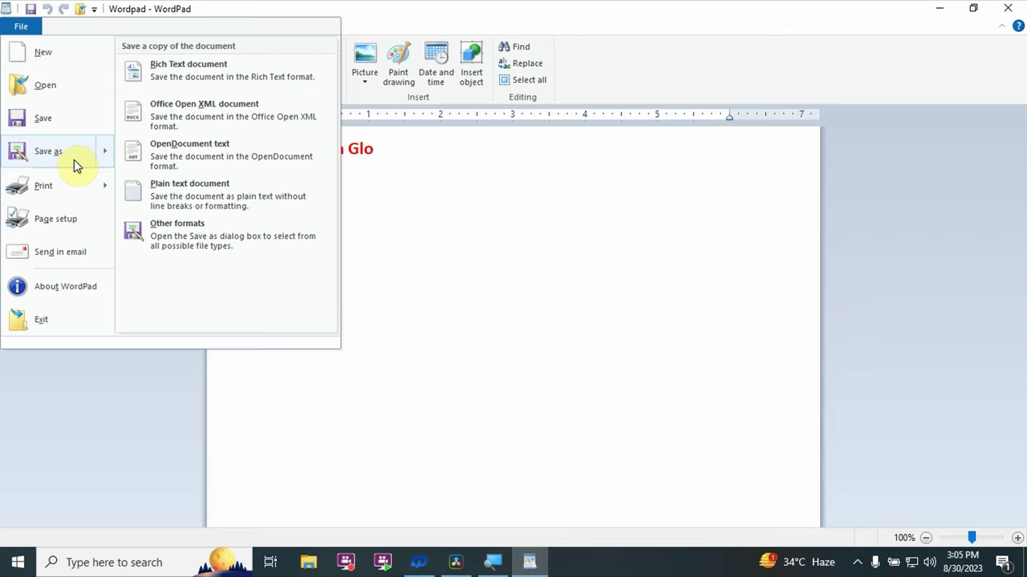
{"action": "mouse_move", "coordinate": [56, 186]}
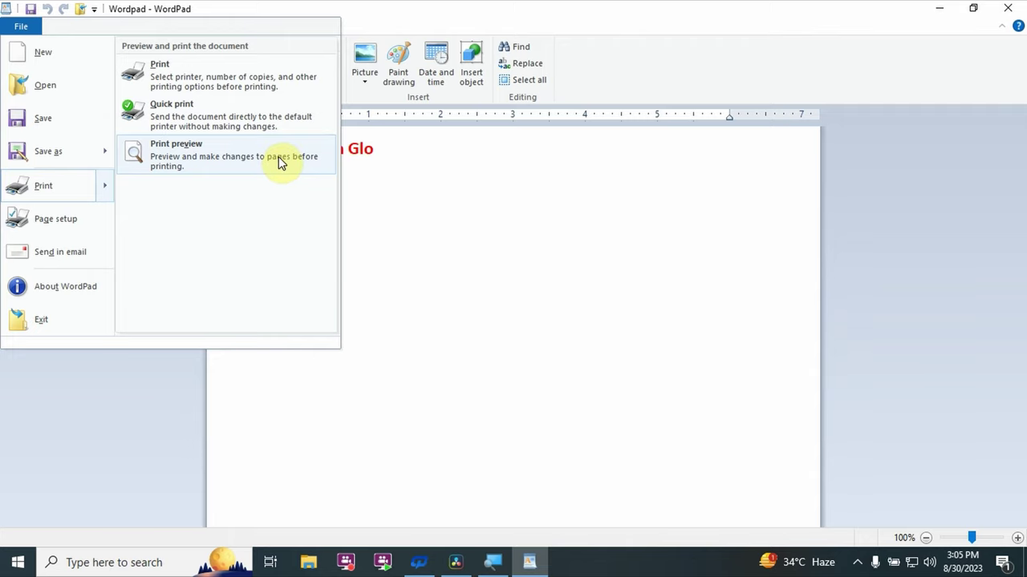
Check the 'Avadh Glo' page in Print preview, close it, and reopen the File menu.
{"action": "left_click", "coordinate": [278, 157]}
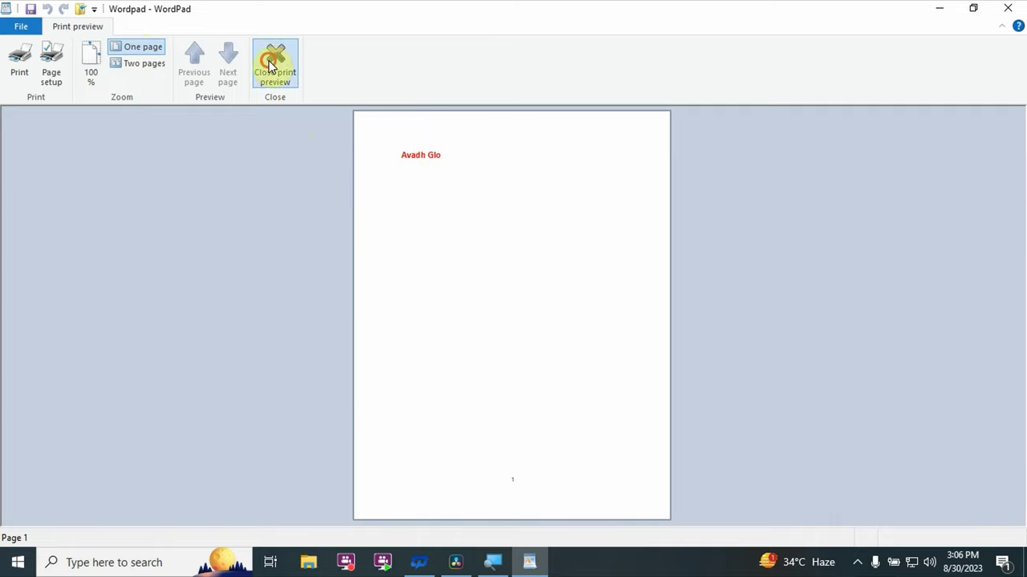
{"action": "left_click", "coordinate": [272, 64]}
{"action": "left_click", "coordinate": [29, 25]}
{"action": "mouse_move", "coordinate": [43, 185]}
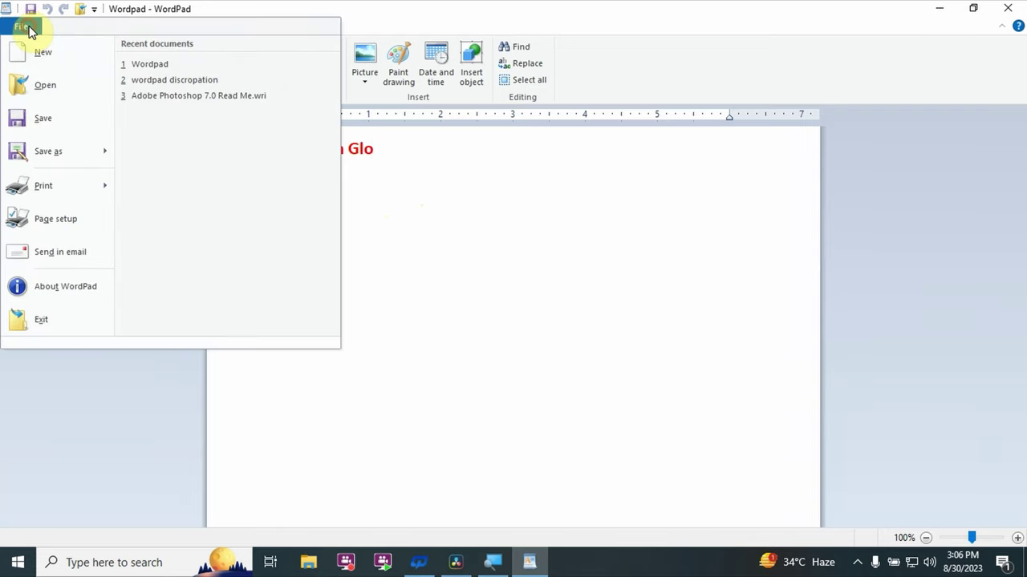
Open Page Setup, retype the 1.25 left margin, and cancel without applying changes.
{"action": "left_click", "coordinate": [73, 224]}
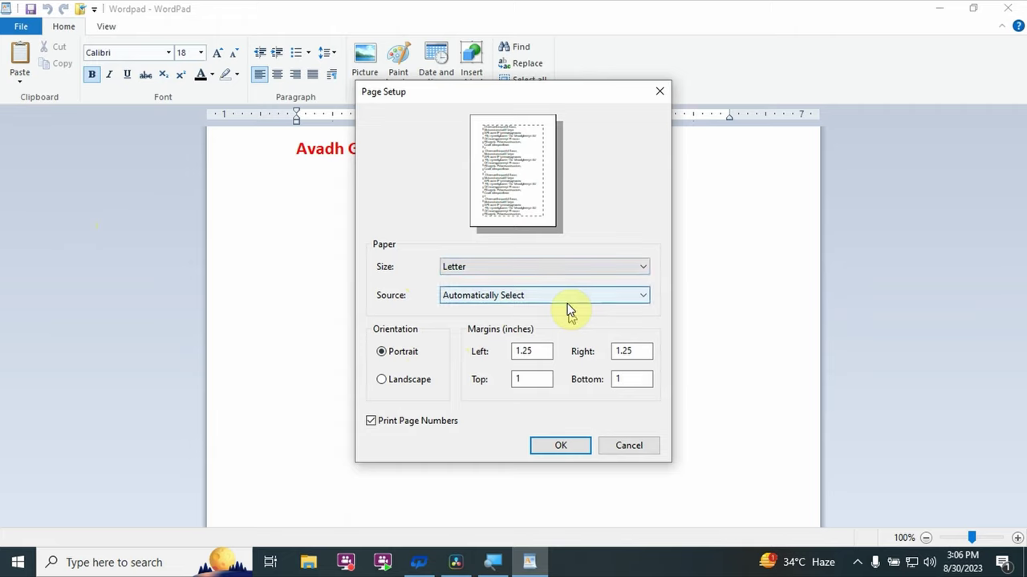
{"action": "double_click", "coordinate": [521, 350]}
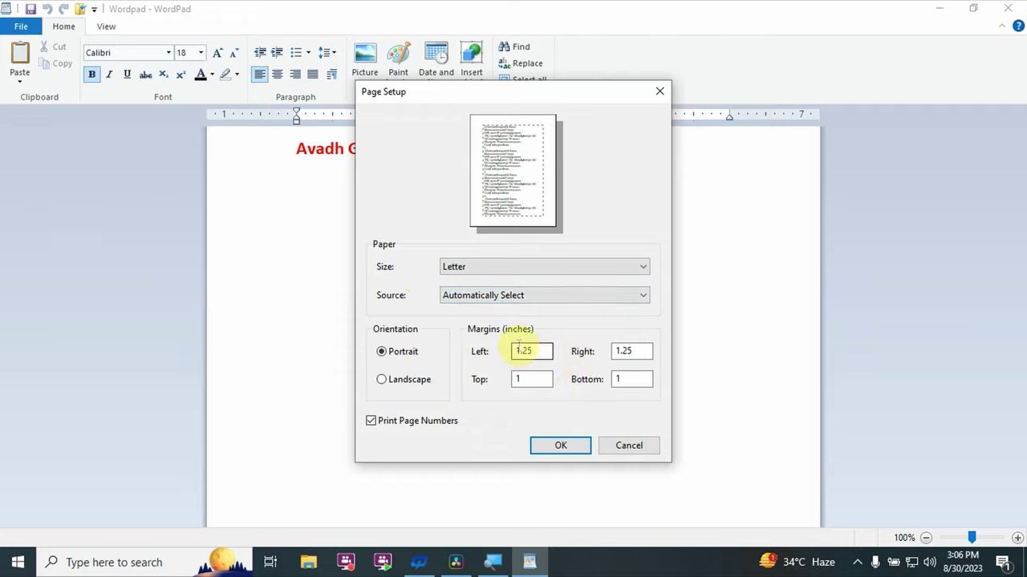
{"action": "type", "text": "1.25"}
{"action": "left_click", "coordinate": [633, 445]}
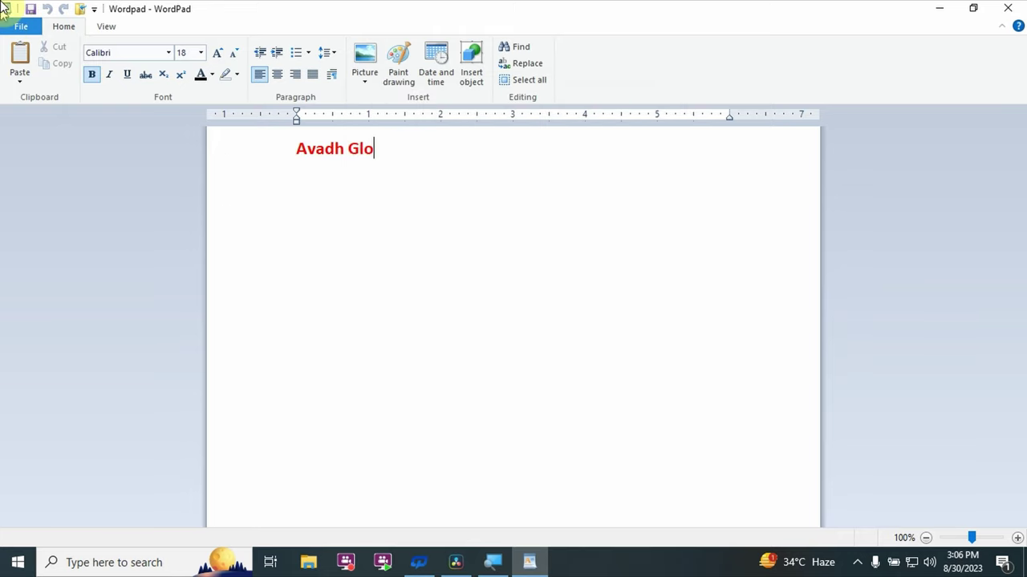
Open the File menu and dismiss it without choosing a command.
{"action": "left_click", "coordinate": [20, 25]}
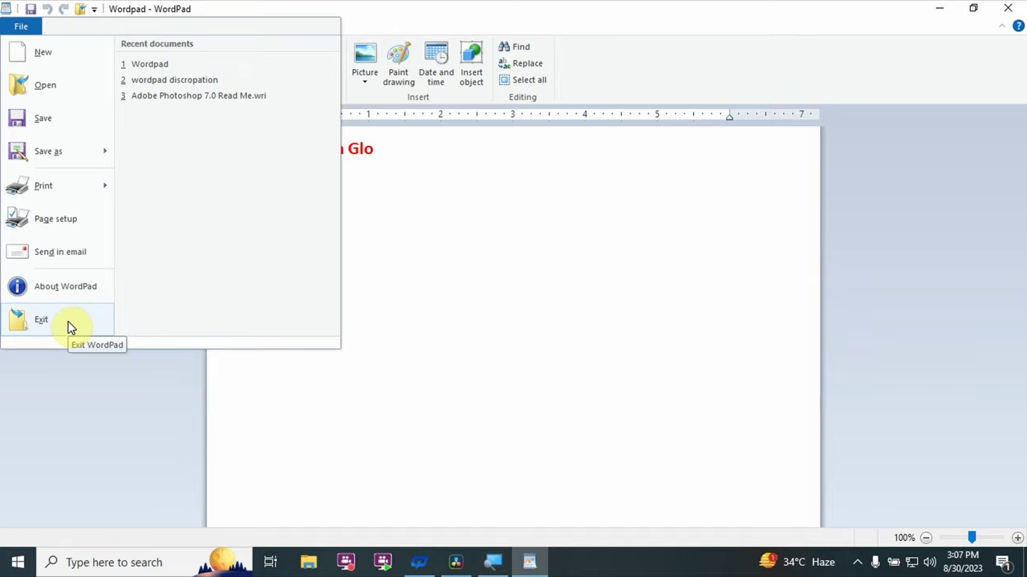
{"action": "left_click", "coordinate": [66, 401]}
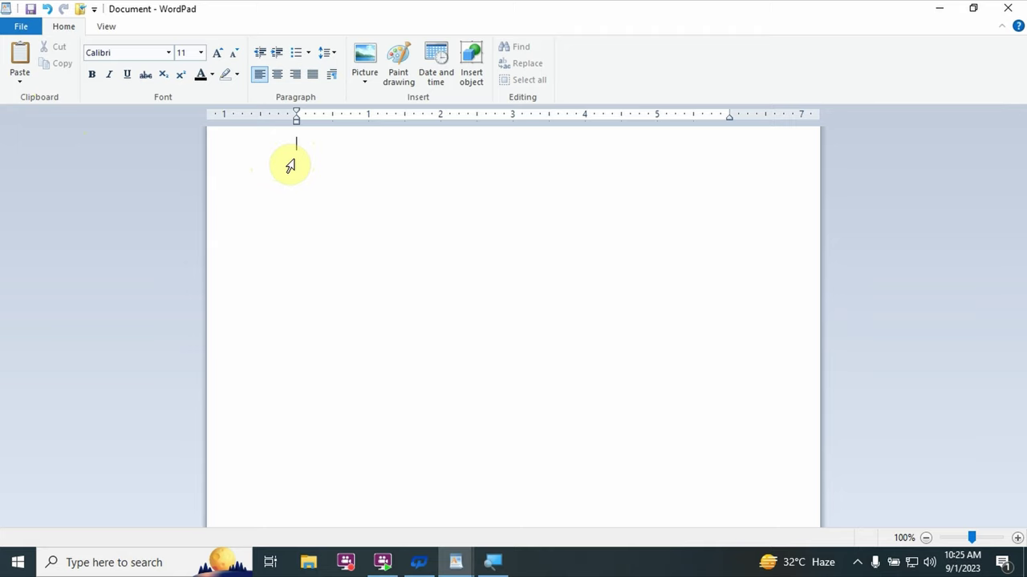
Paste the copied seven-line Hinglish paragraph about a day-1 basic computer class with Ctrl+V.
{"action": "type", "text": "es video me aap sikhenge computer kaise chalate hai. basic computer course in hindi ki day 1 class me aap shuru se windows 10 computer ko chalana sikhenge. jisme aapko computer on/off kaise kare, mouse kaise chalate hai is bare me bataya gya hai. iske alava computer desktop, taskbar, start menu or basic computer parts ki jankari bhi di gayi hai."}
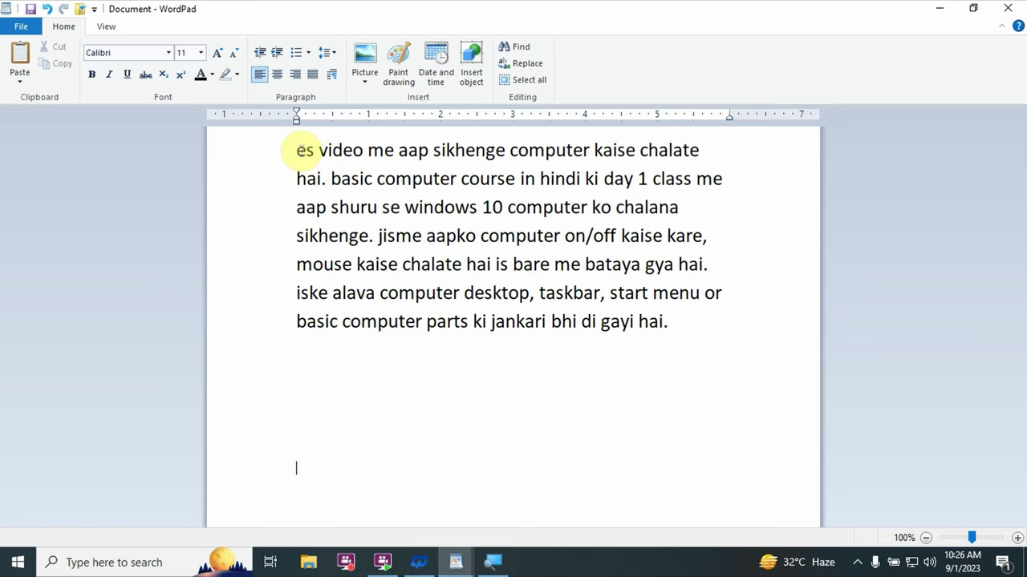
Select the Calibri 20 paragraph text from 'es video me' down through 'iske'.
{"action": "mouse_move", "coordinate": [297, 150]}
{"action": "left_mouse_down"}
{"action": "mouse_move", "coordinate": [618, 150]}
{"action": "mouse_move", "coordinate": [694, 176]}
{"action": "left_mouse_up"}
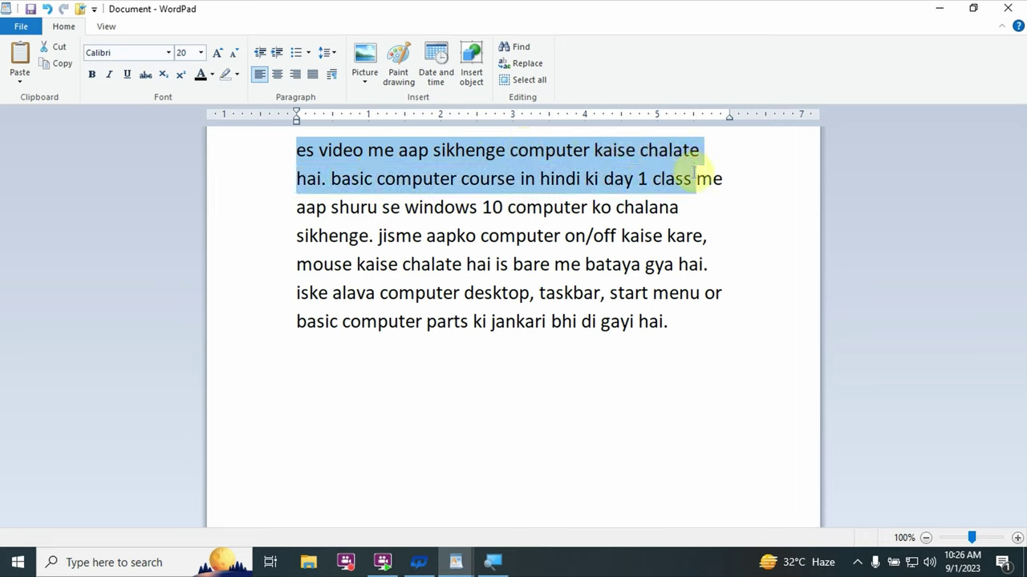
{"action": "mouse_move", "coordinate": [694, 177]}
{"action": "left_mouse_down"}
{"action": "mouse_move", "coordinate": [729, 221]}
{"action": "mouse_move", "coordinate": [739, 261]}
{"action": "left_mouse_up"}
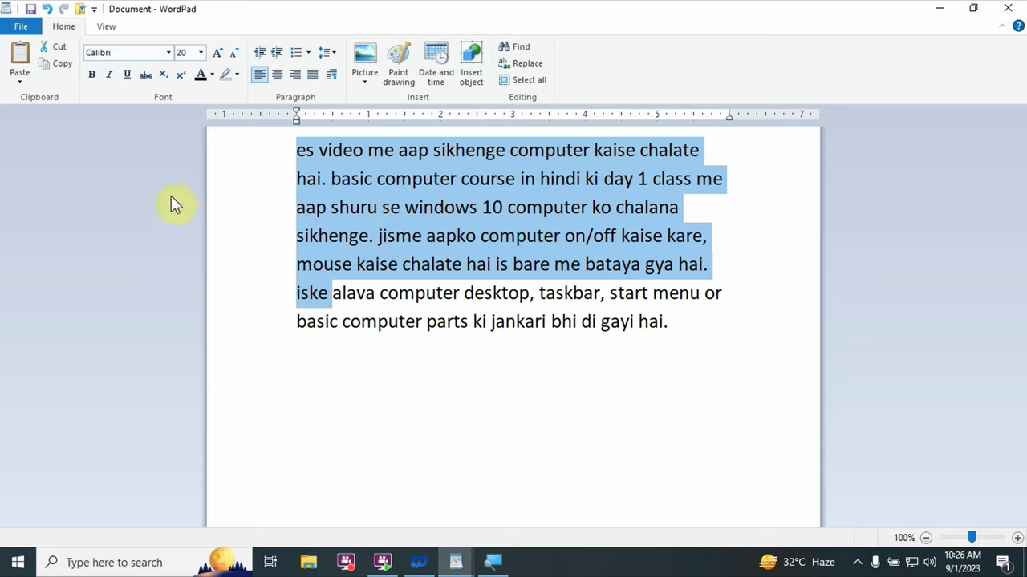
Select the paragraph's first lines from the left margin, then deselect with the cursor before 'es'.
{"action": "left_click", "coordinate": [265, 236]}
{"action": "left_click", "coordinate": [257, 178]}
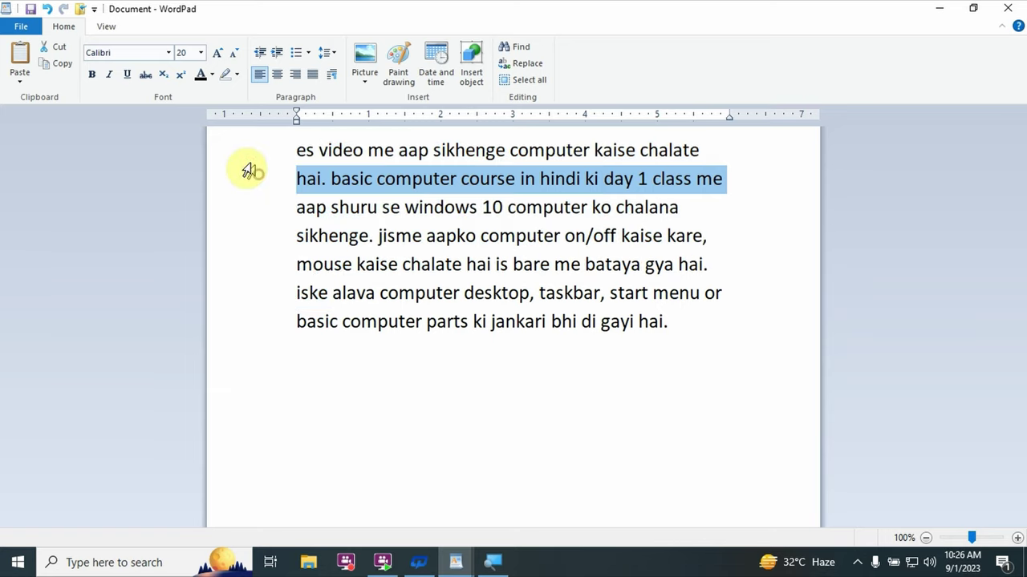
{"action": "left_click", "coordinate": [244, 156]}
{"action": "left_click", "coordinate": [780, 158]}
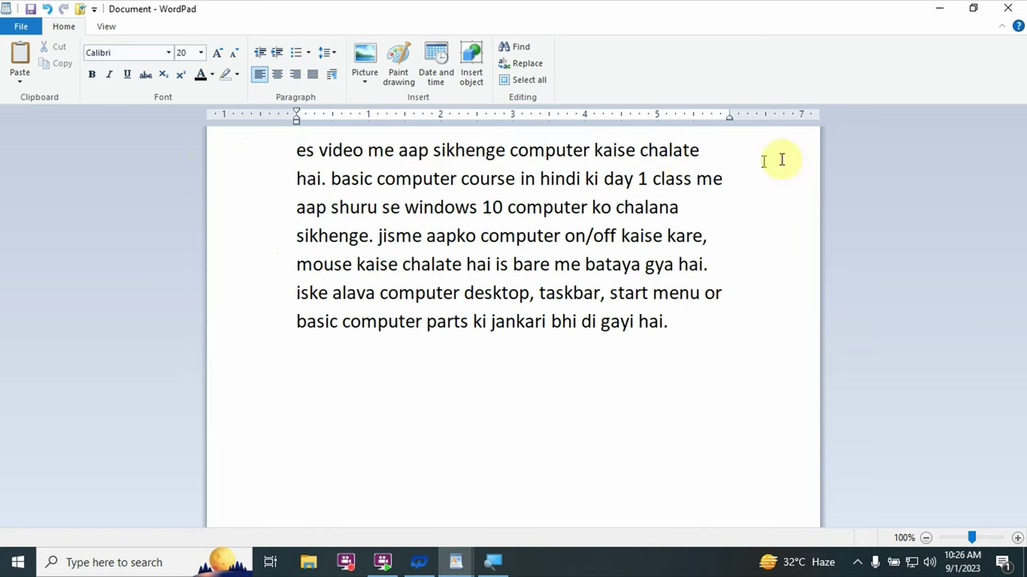
{"action": "left_click", "coordinate": [297, 150]}
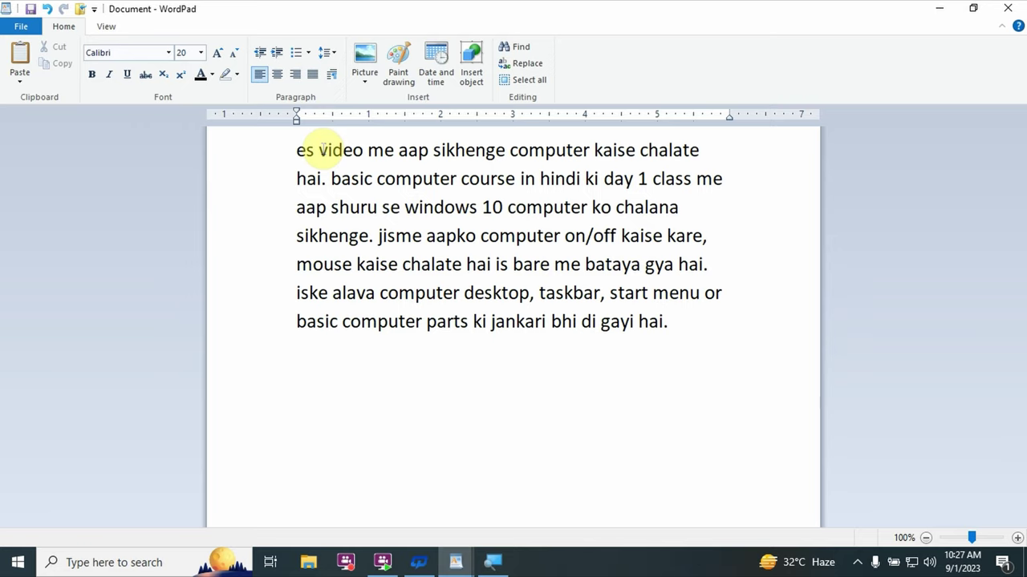
Copy the word 'video' from the first line and place the cursor after the final 'hai.'.
{"action": "left_click_drag", "start_coordinate": [319, 150], "coordinate": [364, 150]}
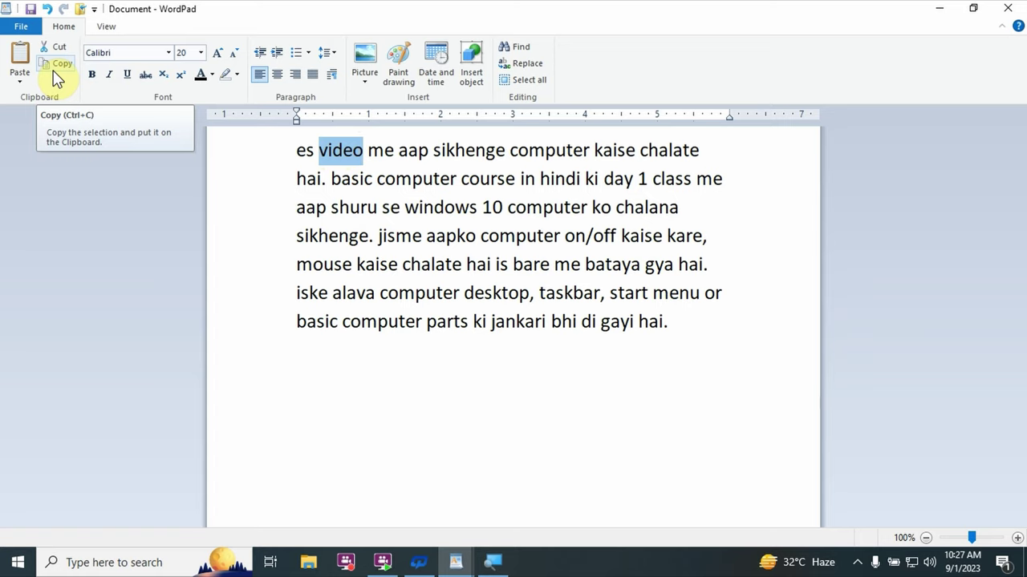
{"action": "left_click", "coordinate": [53, 71]}
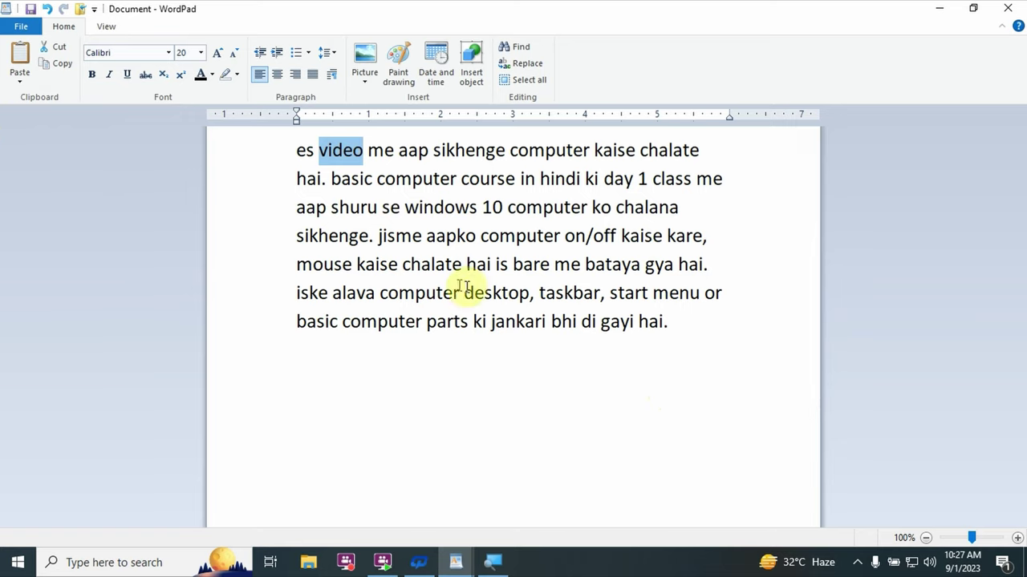
{"action": "left_click", "coordinate": [671, 322]}
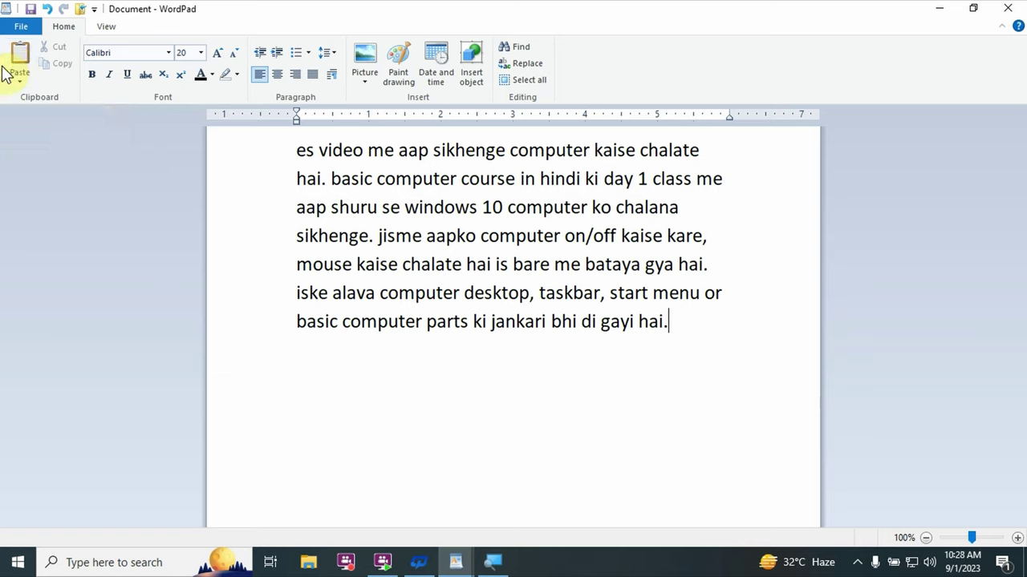
{"action": "type", "text": "video"}
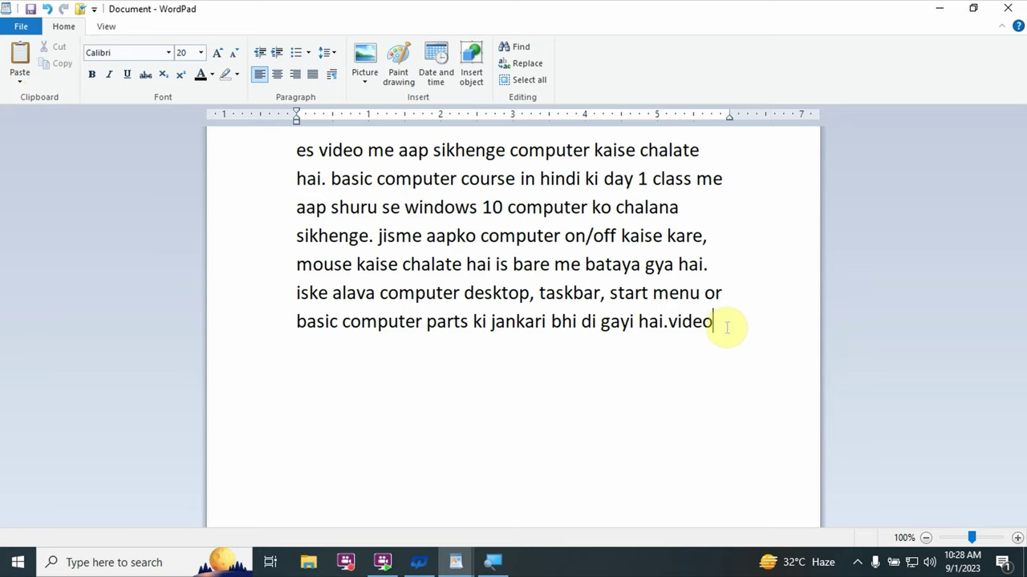
{"action": "key", "text": "BackSpace"}
{"action": "key", "text": "BackSpace"}
{"action": "key", "text": "BackSpace"}
{"action": "key", "text": "BackSpace"}
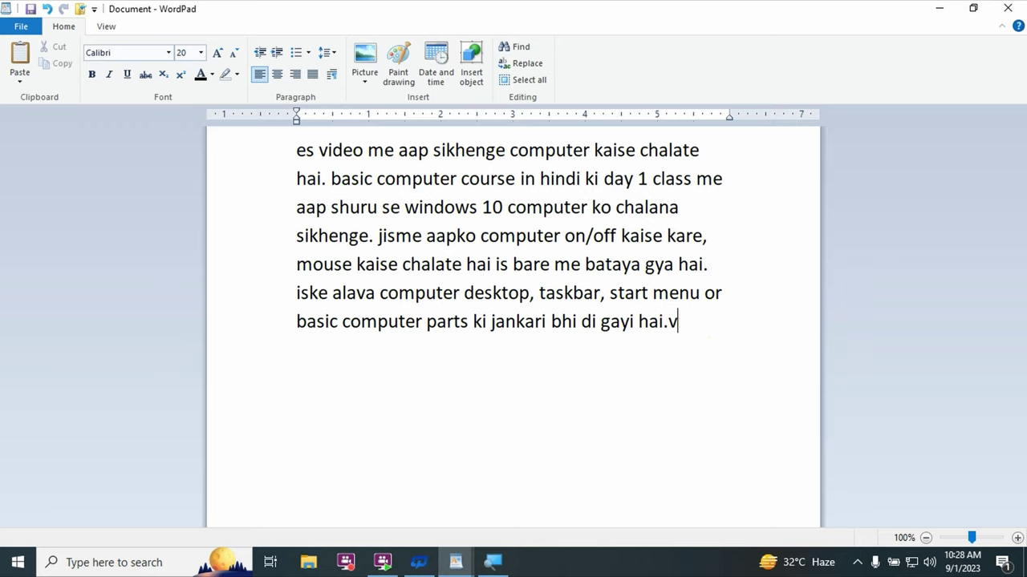
{"action": "key", "text": "BackSpace"}
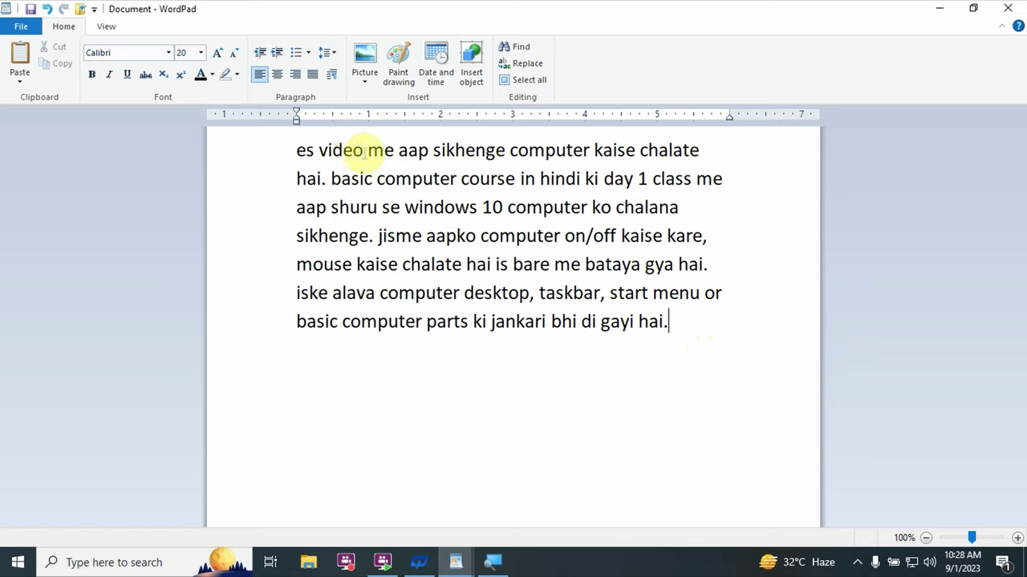
Cut 'video' from the first line and paste it after the final 'hai.'.
{"action": "left_click_drag", "start_coordinate": [363, 150], "coordinate": [319, 150]}
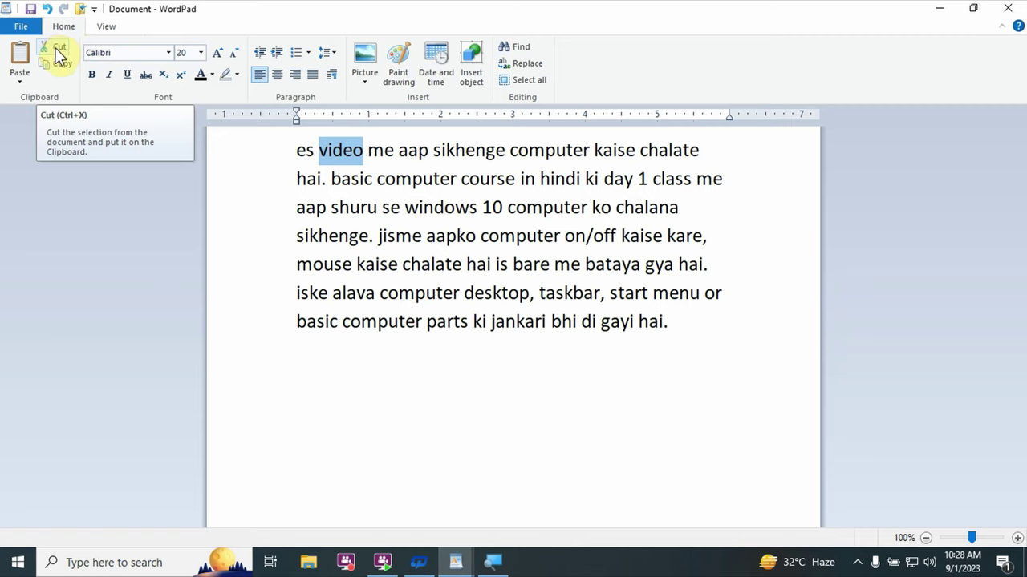
{"action": "left_click", "coordinate": [58, 50]}
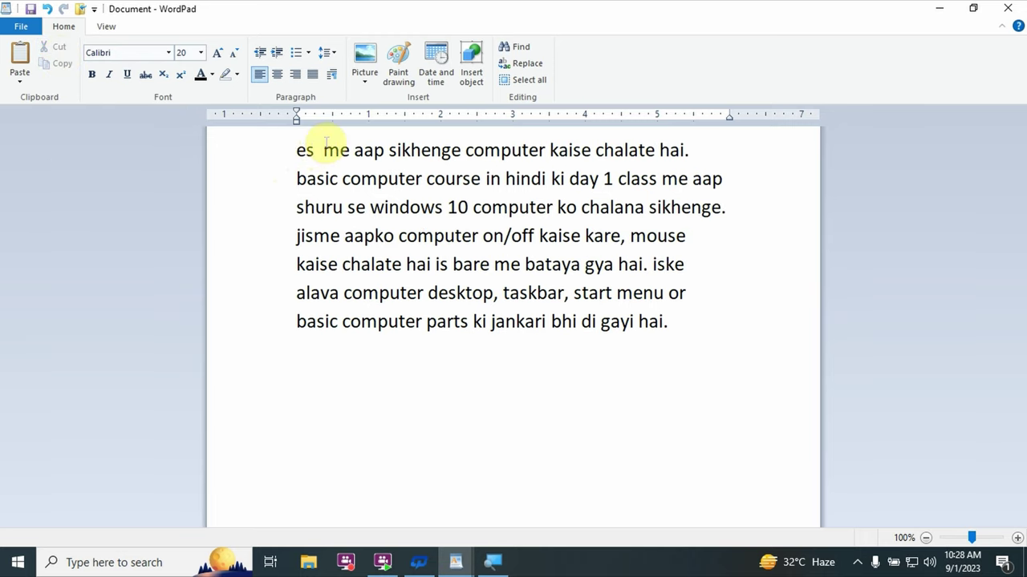
{"action": "left_click", "coordinate": [678, 324]}
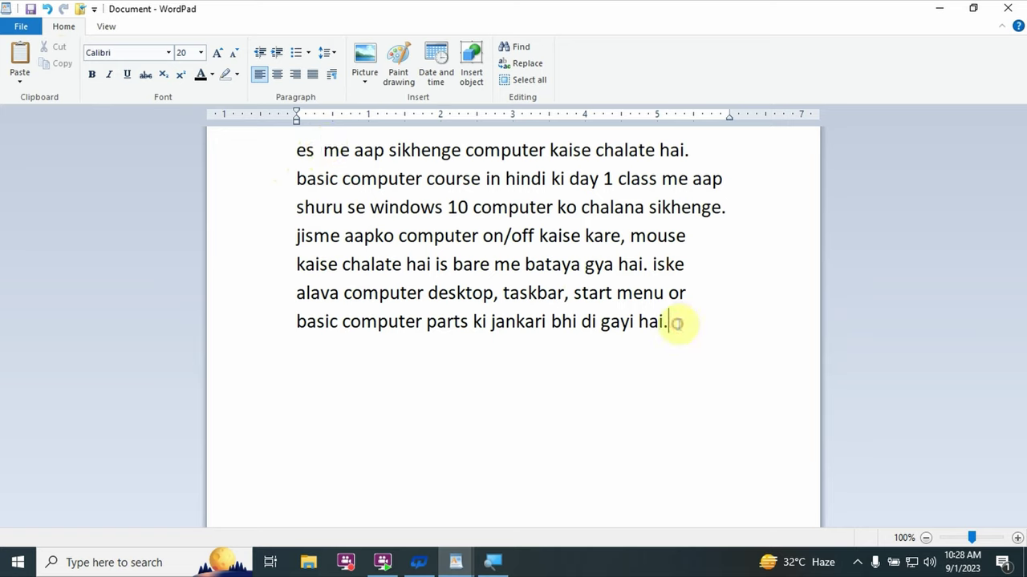
{"action": "left_click", "coordinate": [20, 53]}
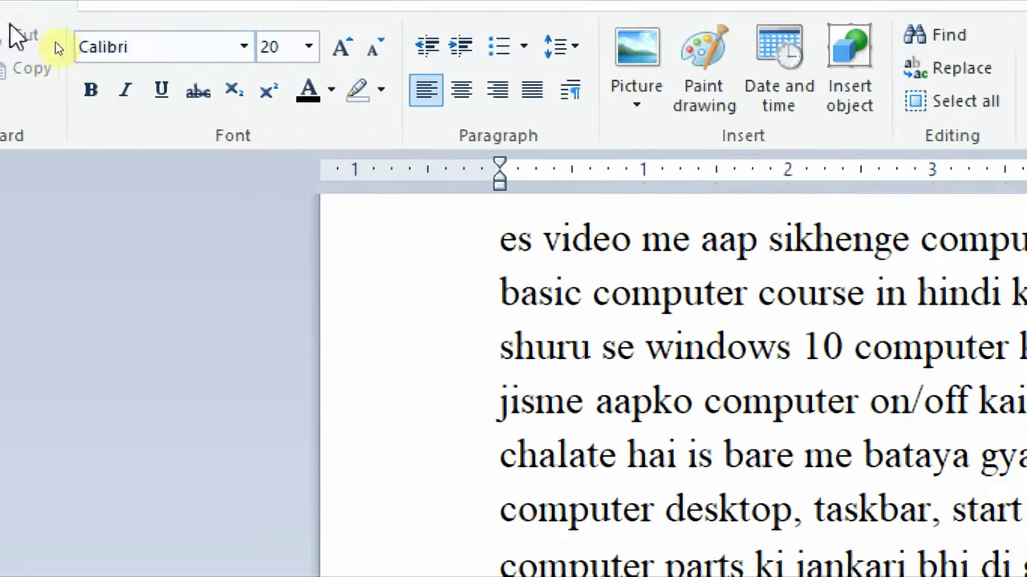
{"action": "left_click", "coordinate": [281, 49]}
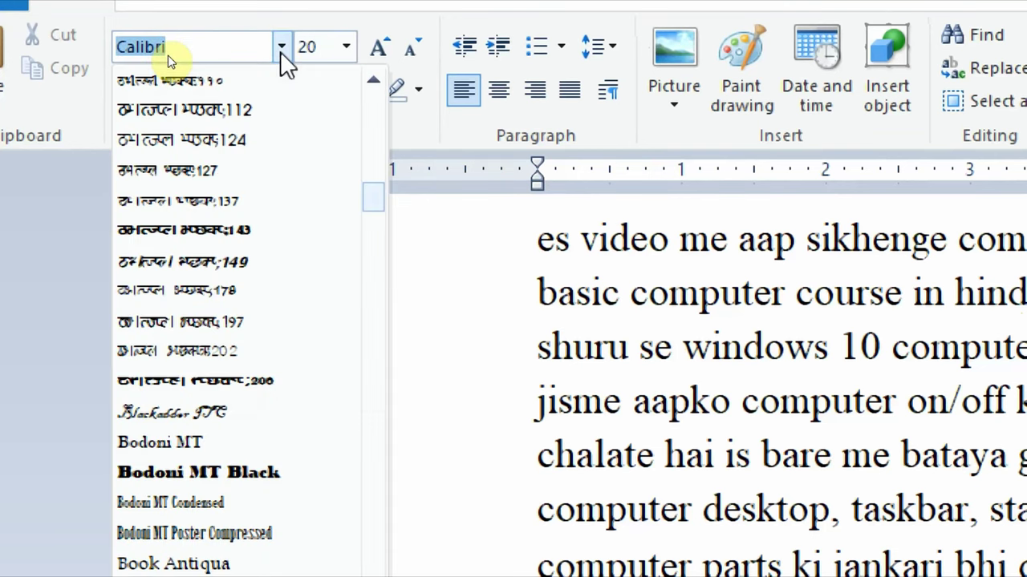
{"action": "scroll", "coordinate": [257, 264], "scroll_direction": "down", "scroll_amount": 8}
{"action": "scroll", "coordinate": [256, 268], "scroll_direction": "down", "scroll_amount": 3}
{"action": "scroll", "coordinate": [249, 266], "scroll_direction": "down", "scroll_amount": 3}
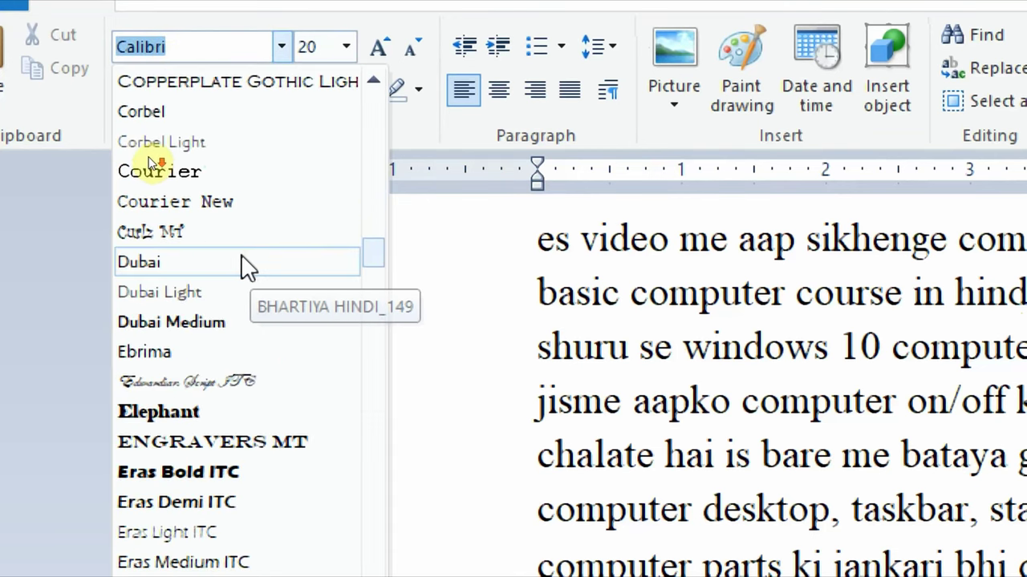
{"action": "scroll", "coordinate": [242, 263], "scroll_direction": "down", "scroll_amount": 4}
{"action": "scroll", "coordinate": [240, 259], "scroll_direction": "down", "scroll_amount": 4}
{"action": "scroll", "coordinate": [242, 261], "scroll_direction": "up", "scroll_amount": 3}
{"action": "scroll", "coordinate": [240, 258], "scroll_direction": "up", "scroll_amount": 1}
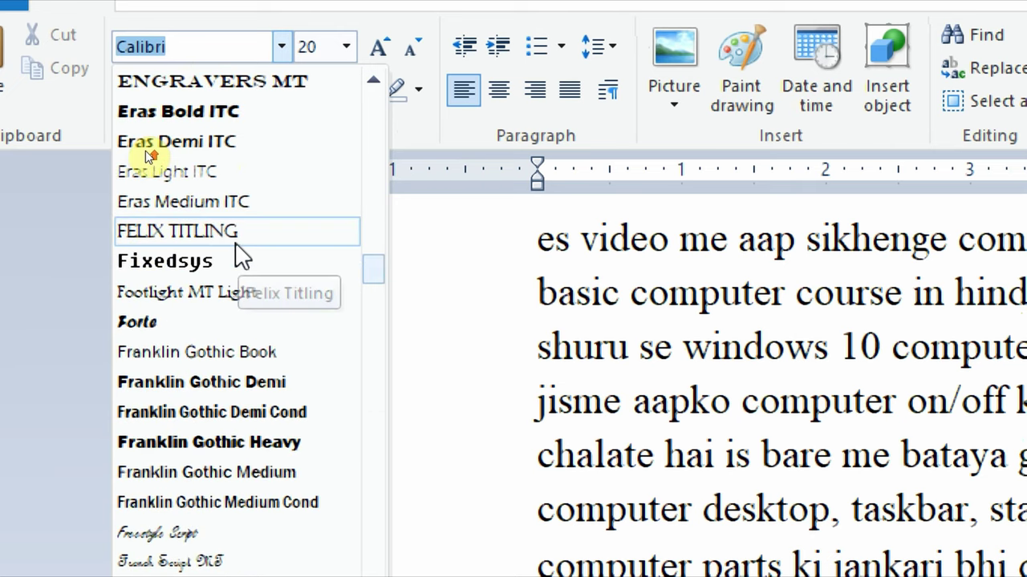
{"action": "scroll", "coordinate": [256, 201], "scroll_direction": "up", "scroll_amount": 3}
{"action": "left_click", "coordinate": [279, 50]}
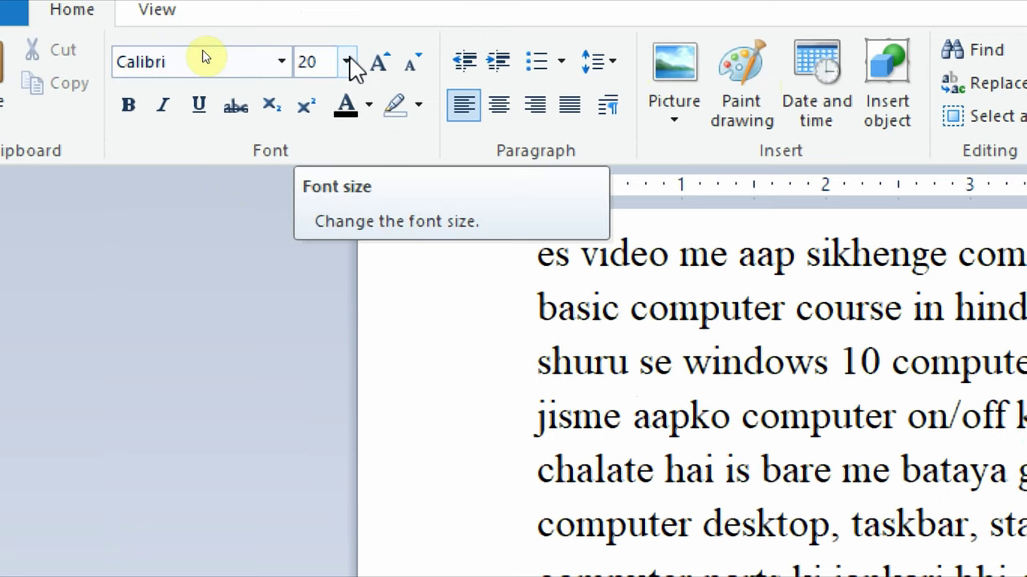
{"action": "left_click", "coordinate": [347, 62]}
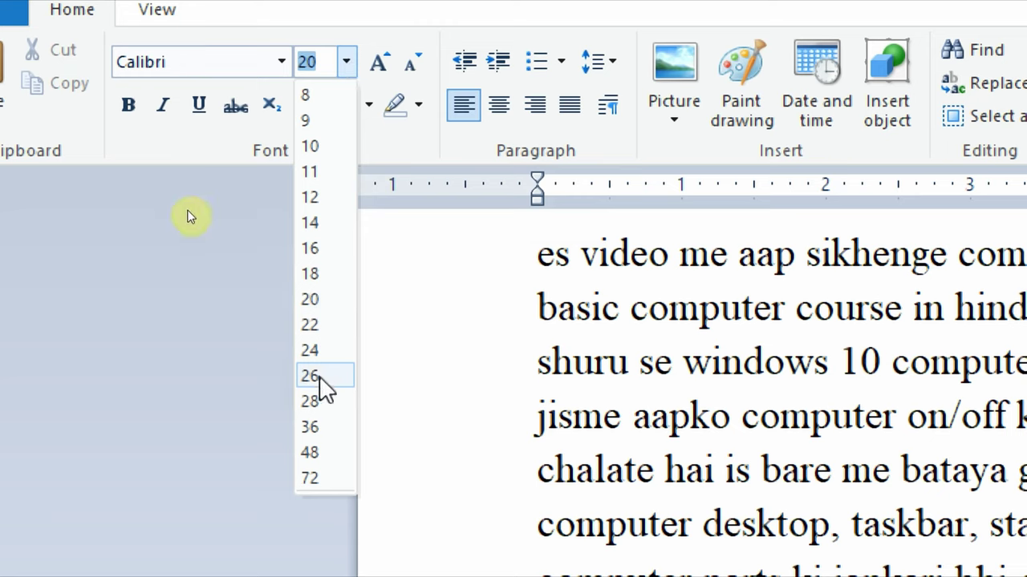
{"action": "left_click", "coordinate": [349, 69]}
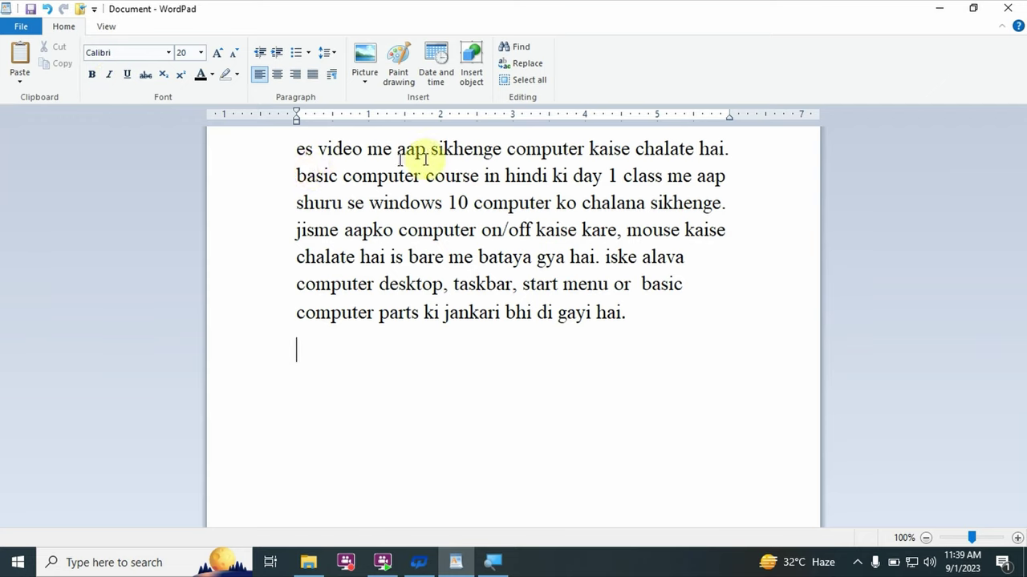
Bold the paragraph's first sentence, then undo it with Ctrl+Z so it returns to regular text.
{"action": "triple_click", "coordinate": [698, 151]}
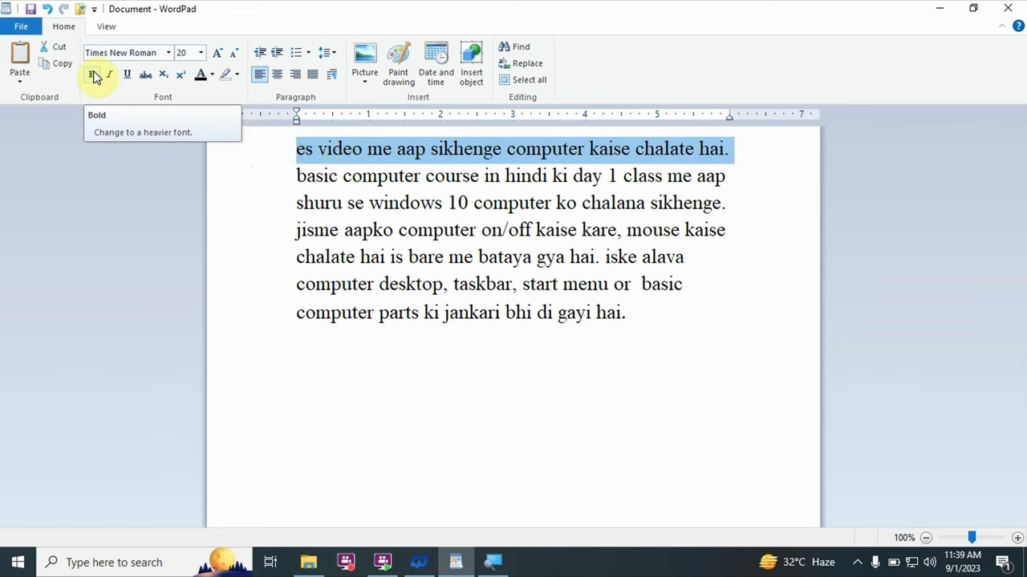
{"action": "left_click", "coordinate": [94, 75]}
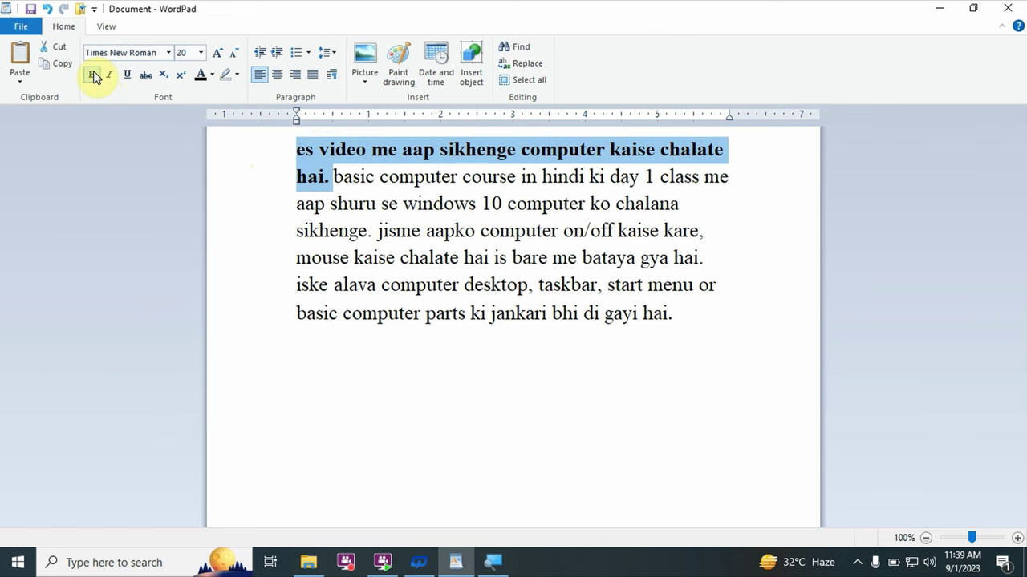
{"action": "left_click", "coordinate": [282, 176]}
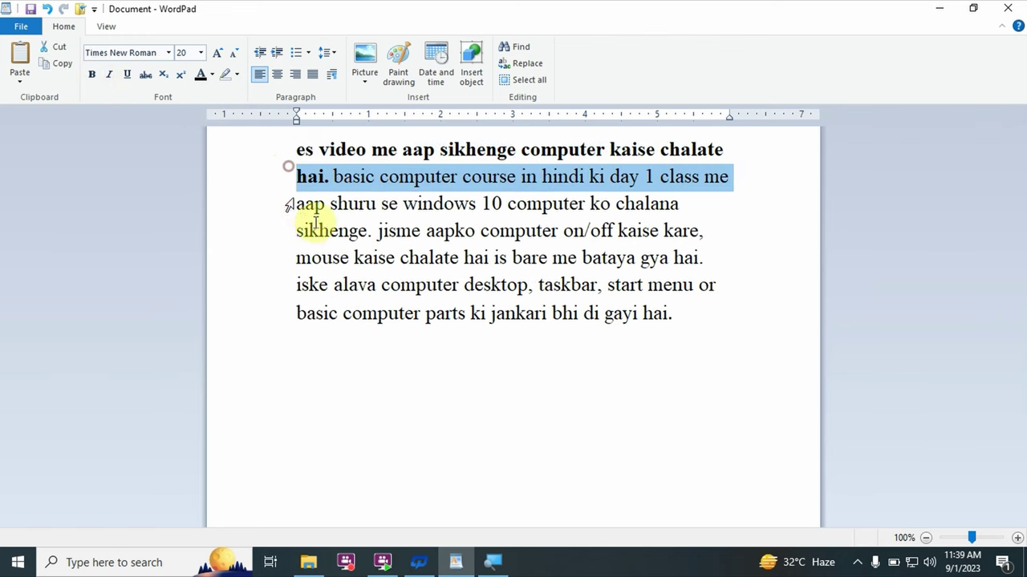
{"action": "left_click", "coordinate": [348, 302]}
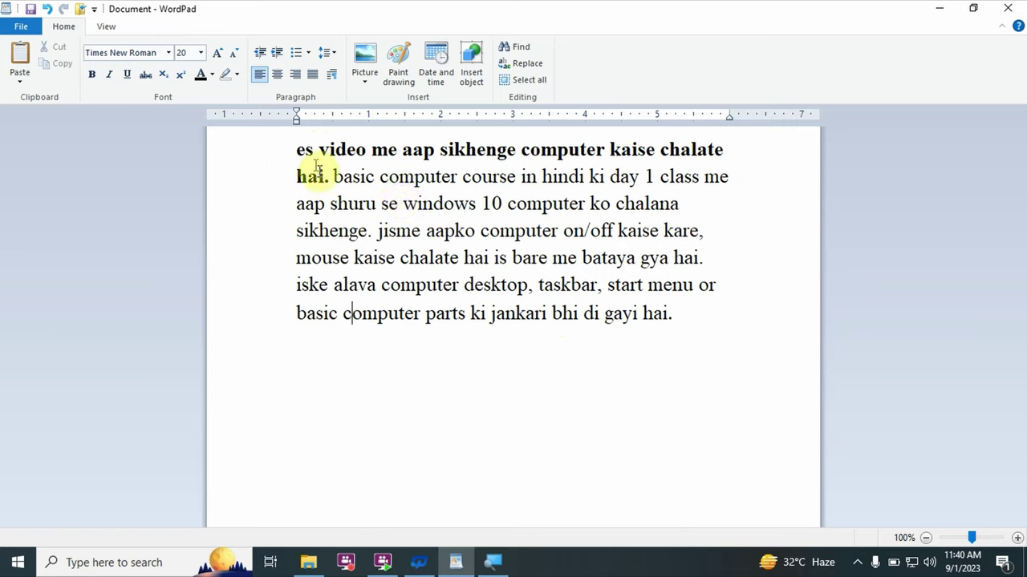
{"action": "key", "text": "ctrl+z"}
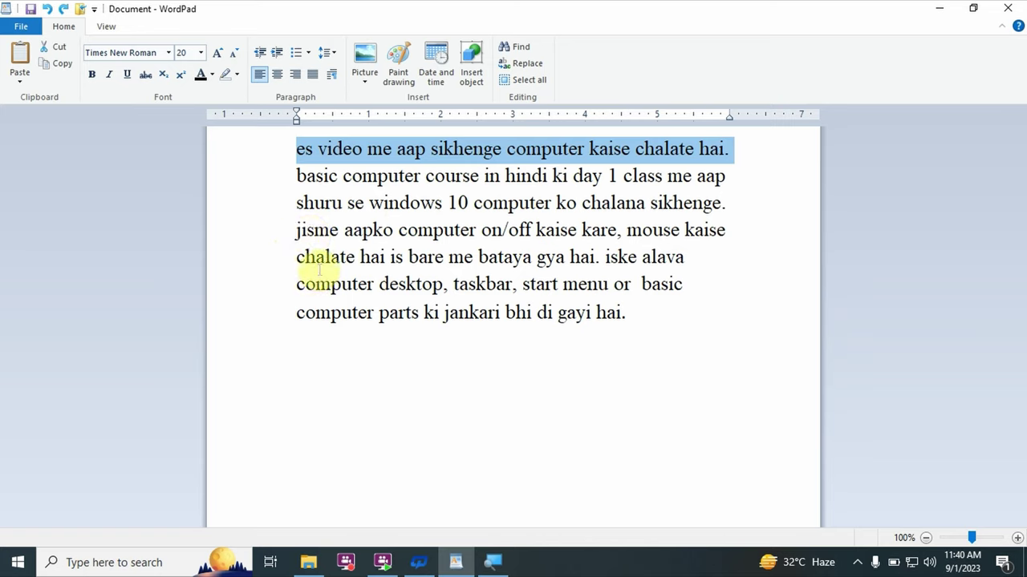
{"action": "left_click", "coordinate": [587, 312]}
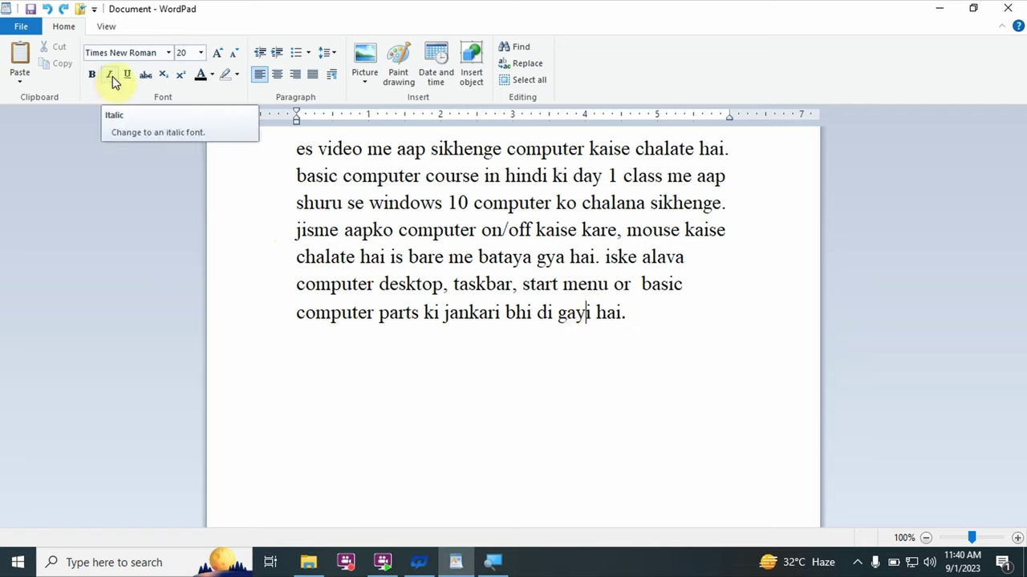
Italicize the paragraph's first line and underline its second line.
{"action": "left_click_drag", "start_coordinate": [739, 148], "coordinate": [306, 149]}
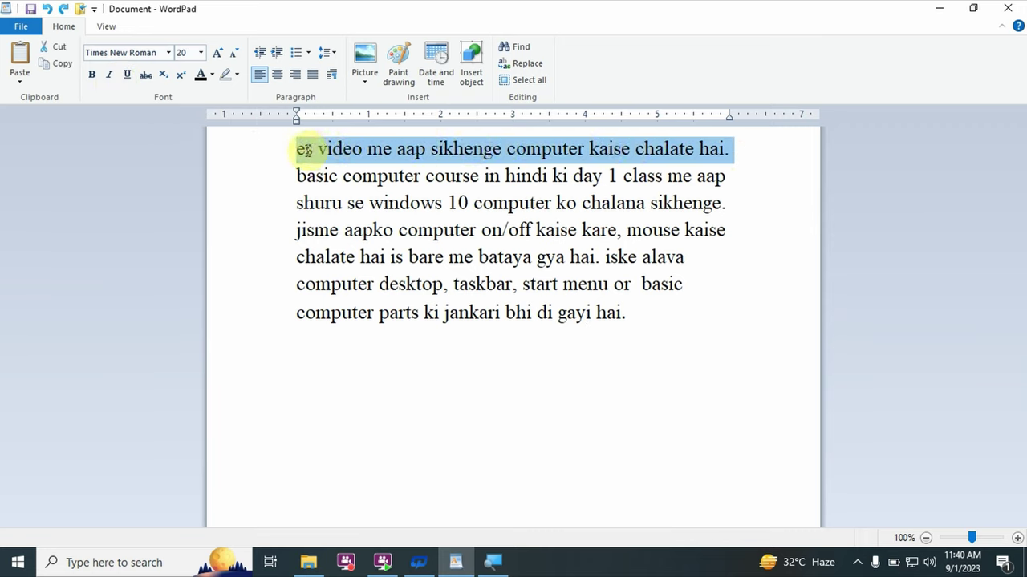
{"action": "left_click", "coordinate": [114, 75]}
{"action": "left_click", "coordinate": [277, 176]}
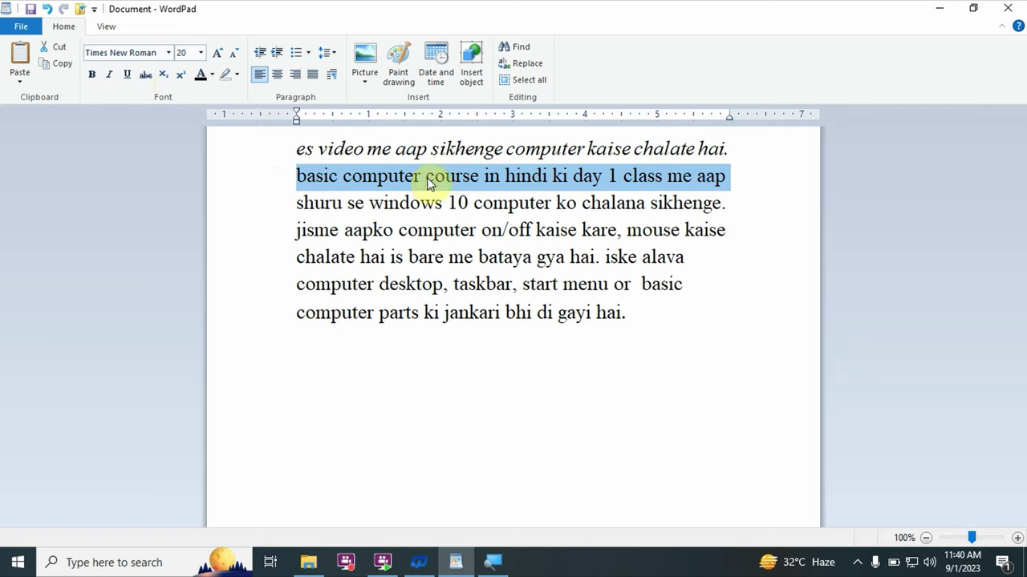
{"action": "left_click", "coordinate": [127, 74]}
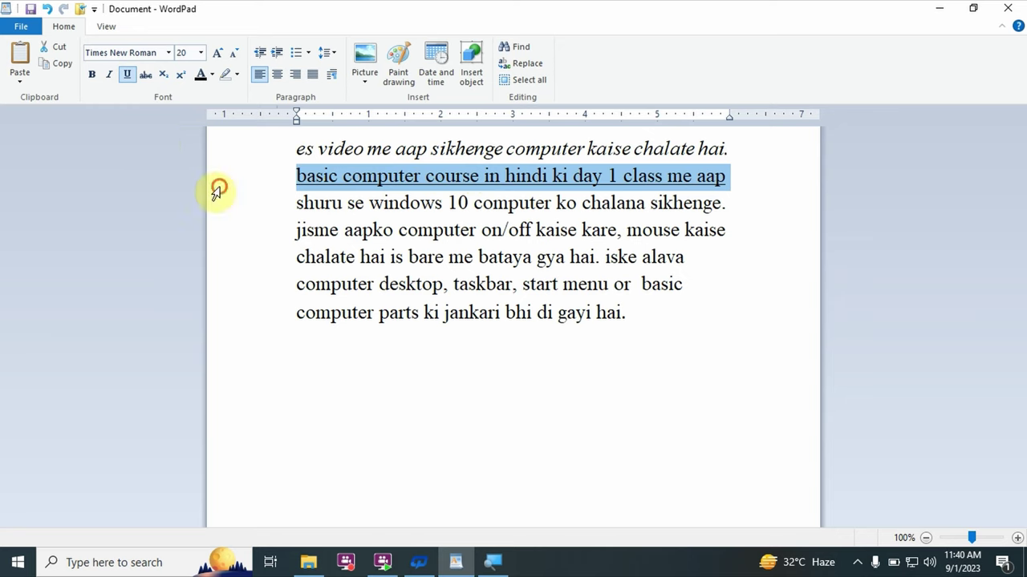
Strike through the third line, leaving the cursor after the final 'hai.'.
{"action": "left_click", "coordinate": [280, 203]}
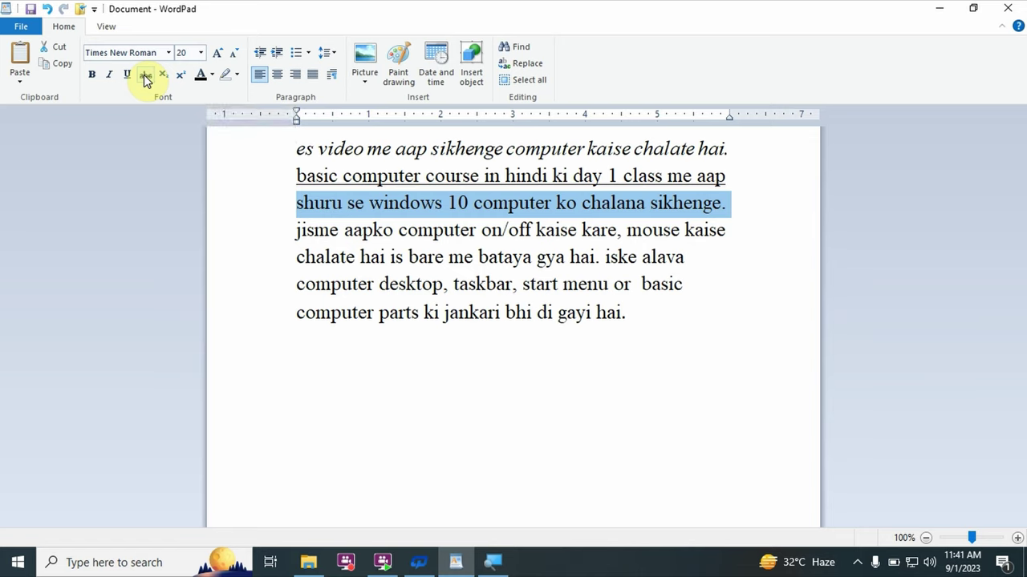
{"action": "left_click", "coordinate": [146, 77]}
{"action": "left_click", "coordinate": [115, 255]}
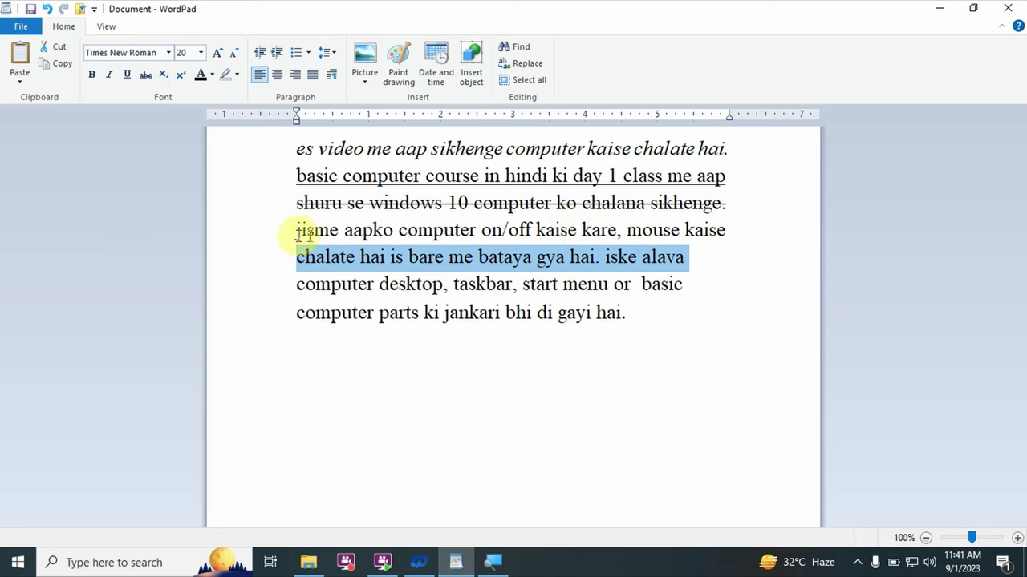
{"action": "left_click", "coordinate": [271, 234]}
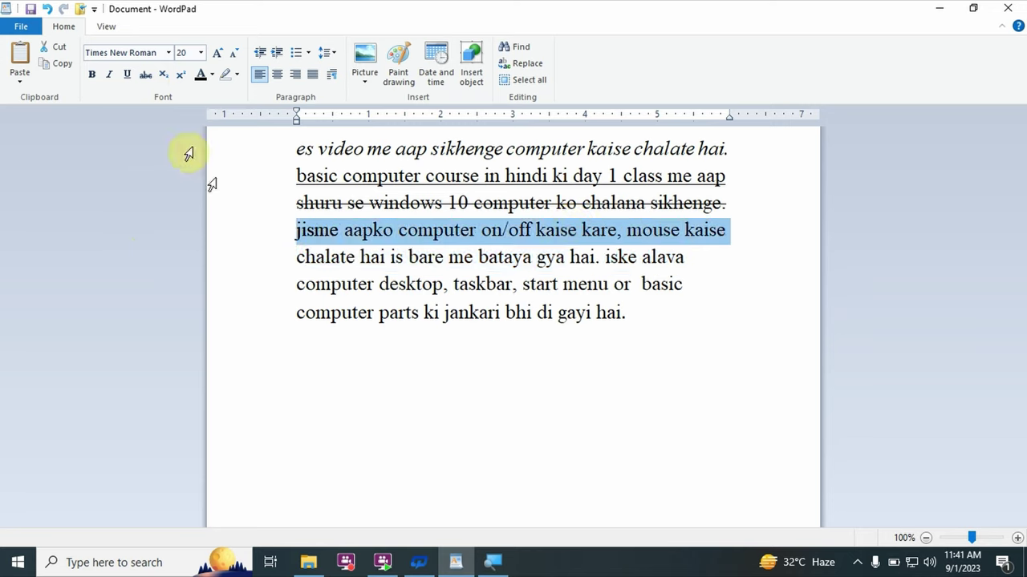
{"action": "left_click", "coordinate": [651, 324]}
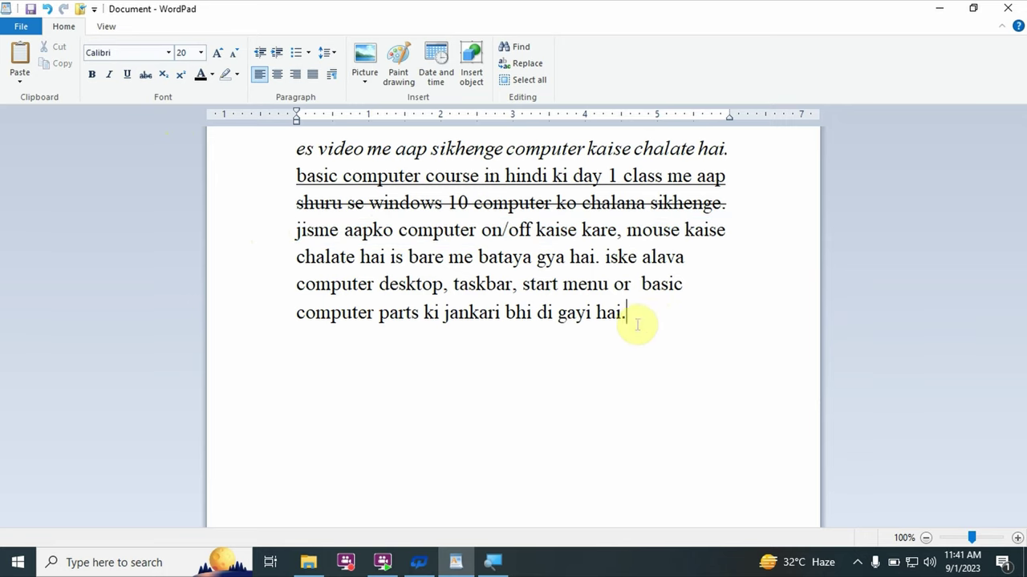
Type H2O in capitals on a new line below the paragraph, making the 2 subscript.
{"action": "key", "text": "Return"}
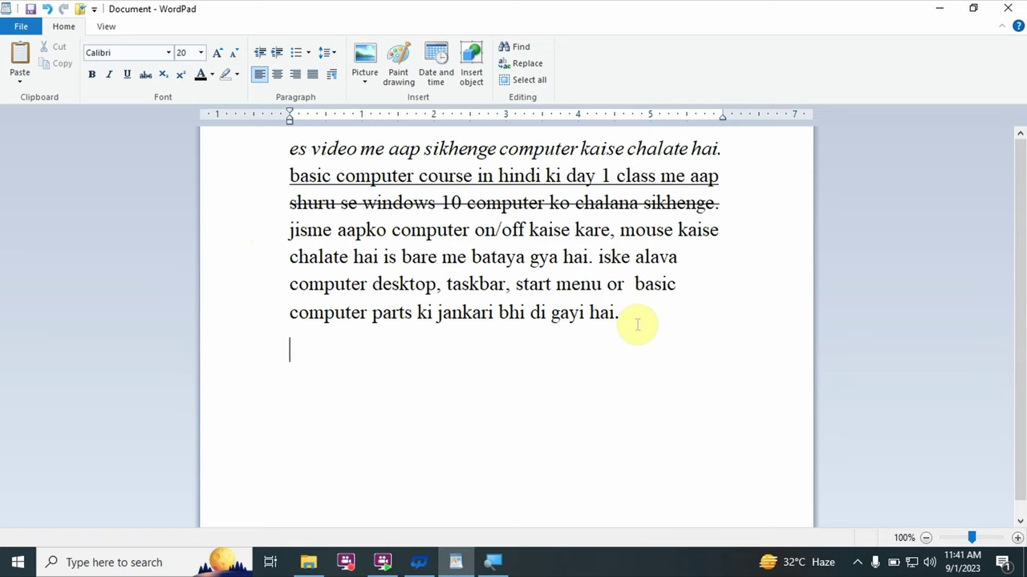
{"action": "key", "text": "Caps_Lock"}
{"action": "type", "text": "H"}
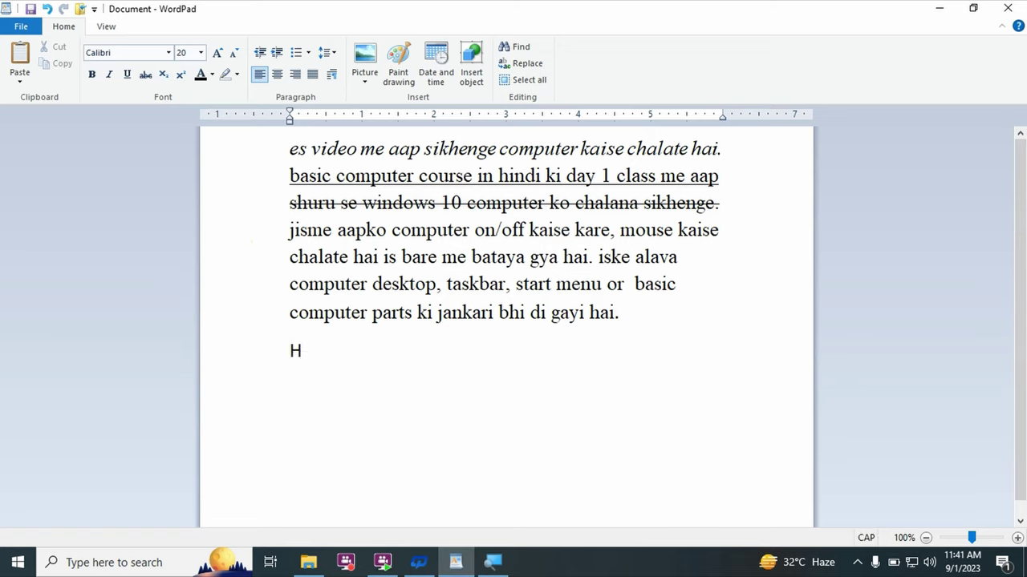
{"action": "type", "text": "2O"}
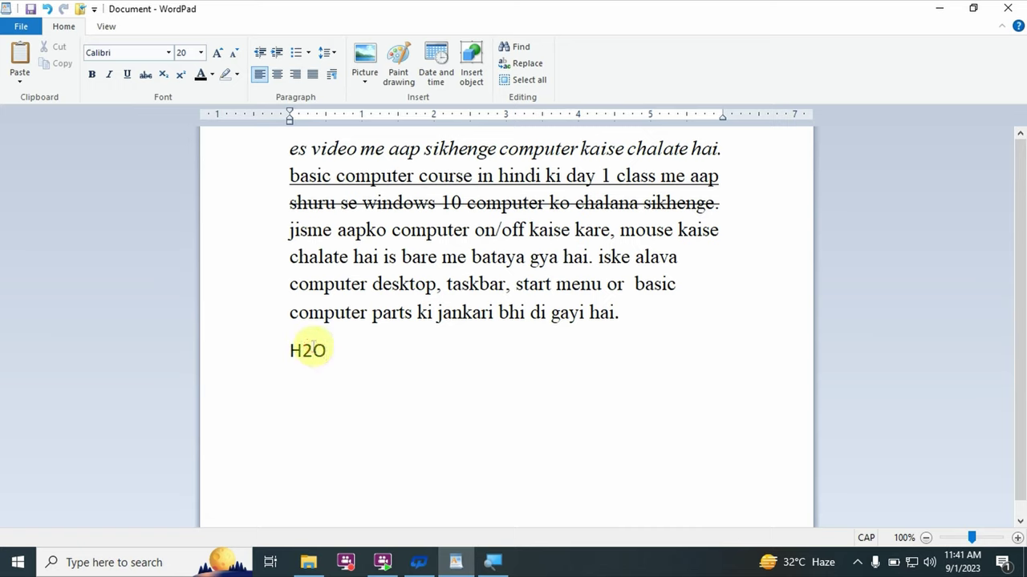
{"action": "left_click_drag", "start_coordinate": [302, 350], "coordinate": [313, 351]}
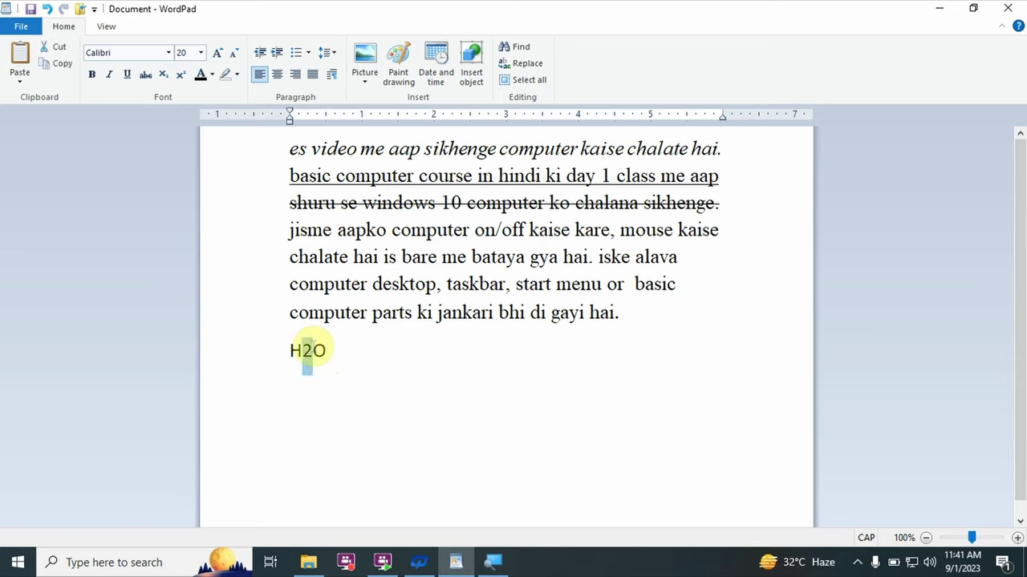
{"action": "left_click", "coordinate": [164, 74]}
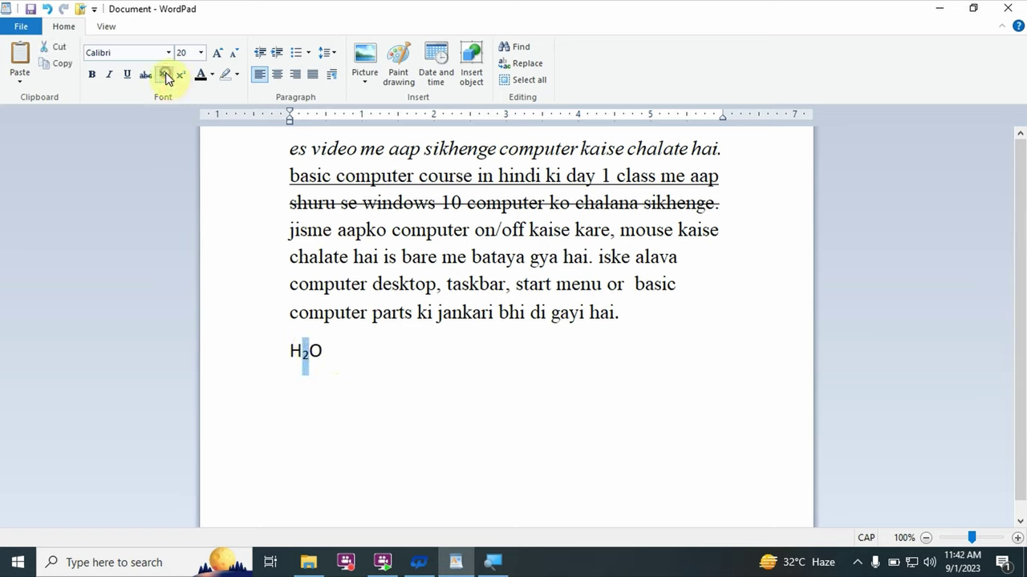
{"action": "left_click", "coordinate": [365, 445]}
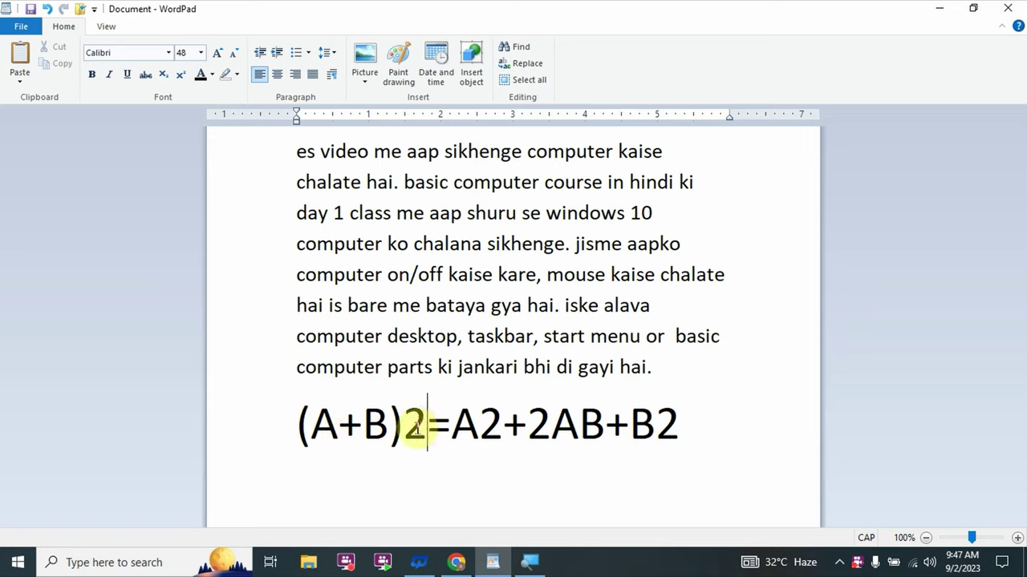
Raise the three 2s in (A+B)2=A2+2AB+B2 to superscript, giving (A+B)²=A²+2AB+B².
{"action": "double_click", "coordinate": [412, 428]}
{"action": "left_click", "coordinate": [431, 423]}
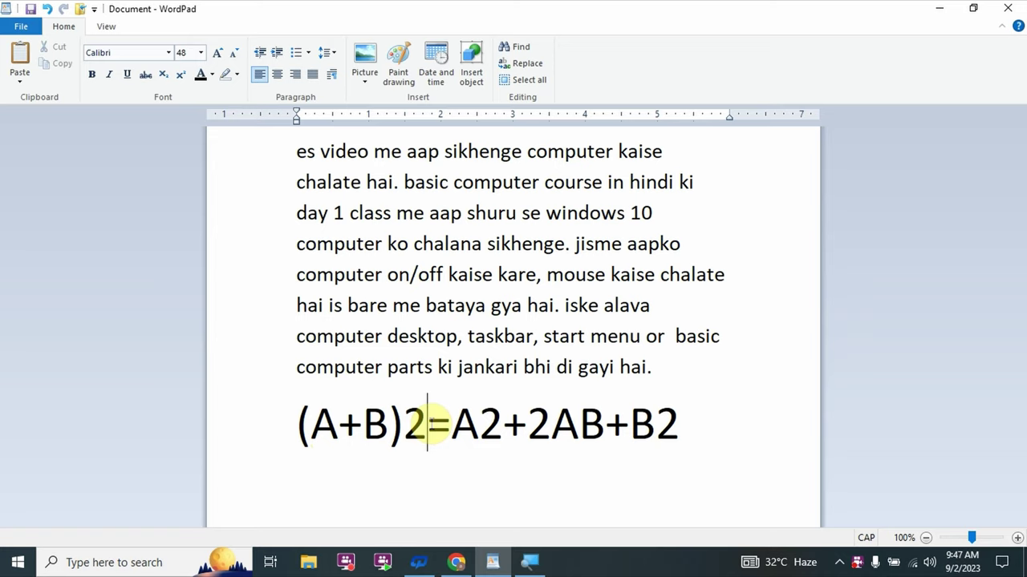
{"action": "key", "text": "shift+Left"}
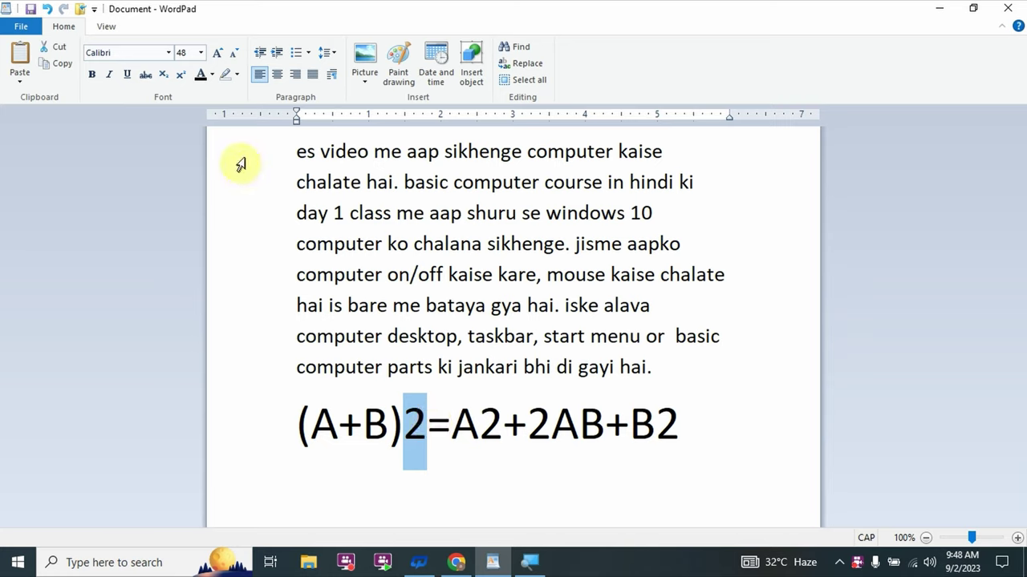
{"action": "left_click", "coordinate": [180, 75]}
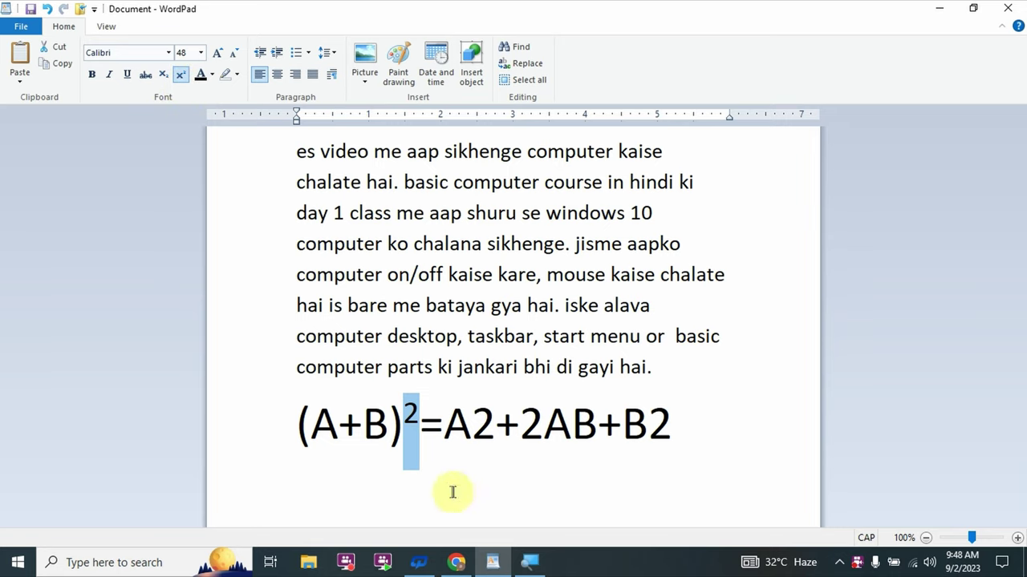
{"action": "left_click", "coordinate": [488, 425]}
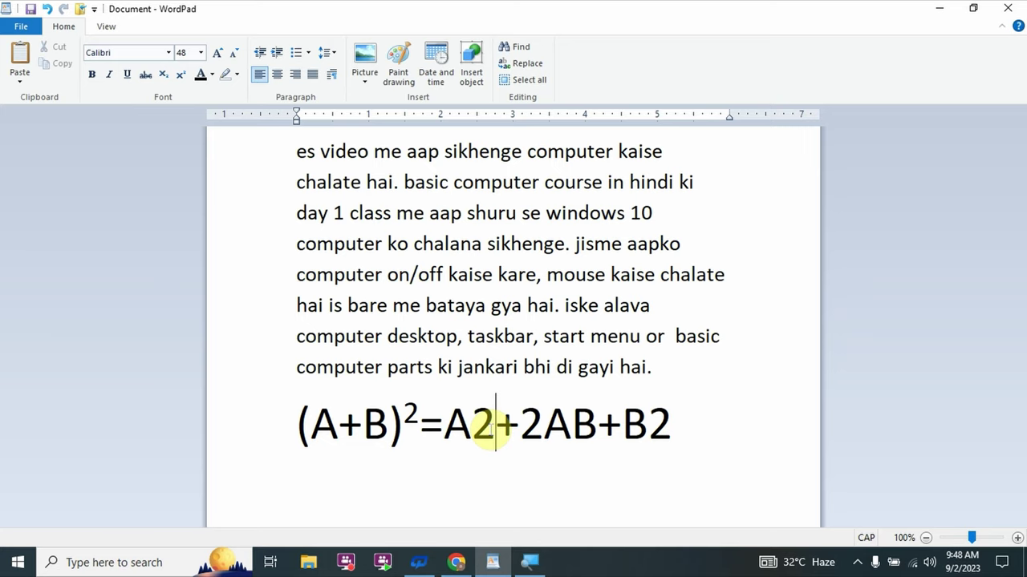
{"action": "key", "text": "shift+Left"}
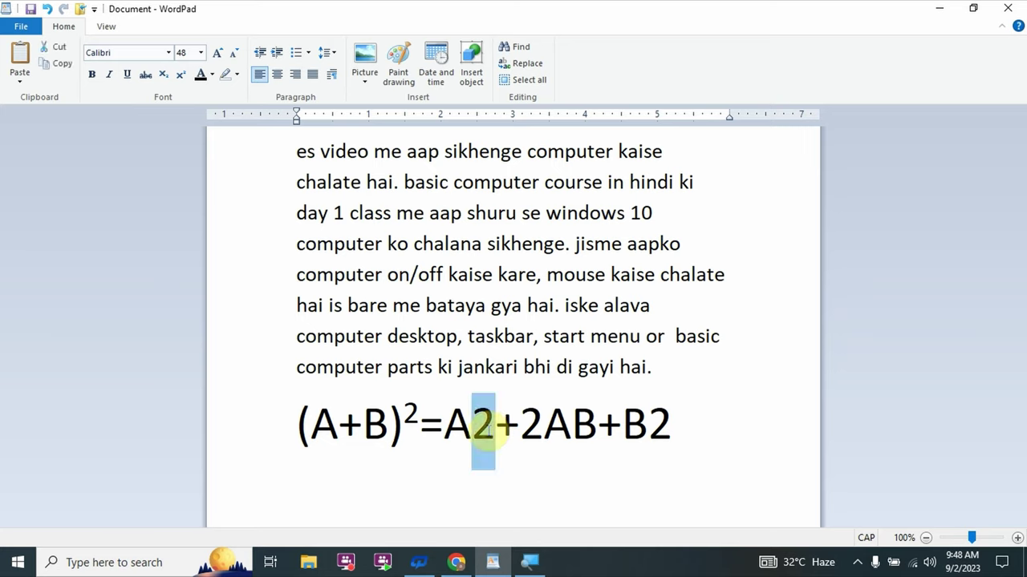
{"action": "left_click", "coordinate": [181, 76]}
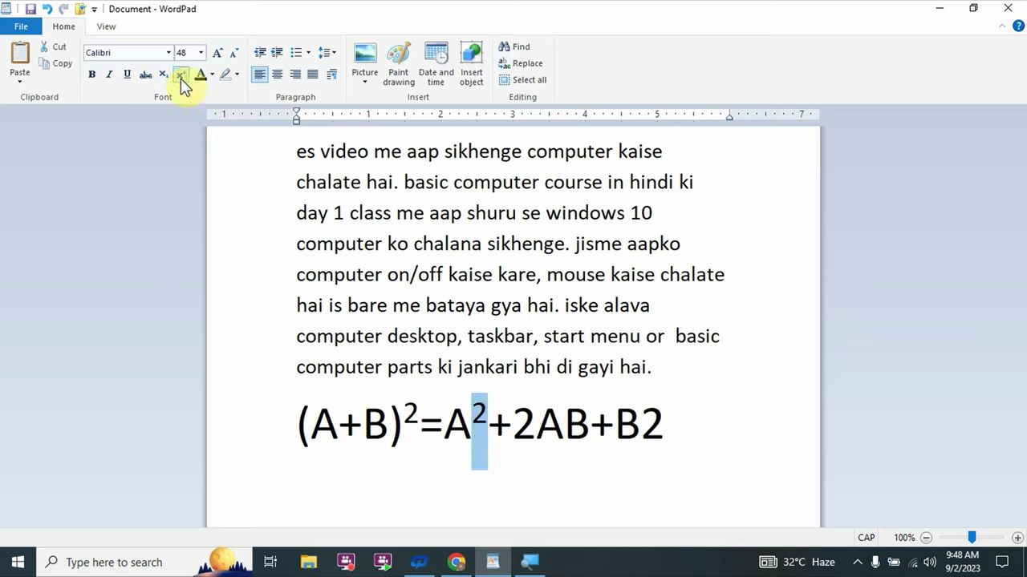
{"action": "left_click", "coordinate": [663, 428]}
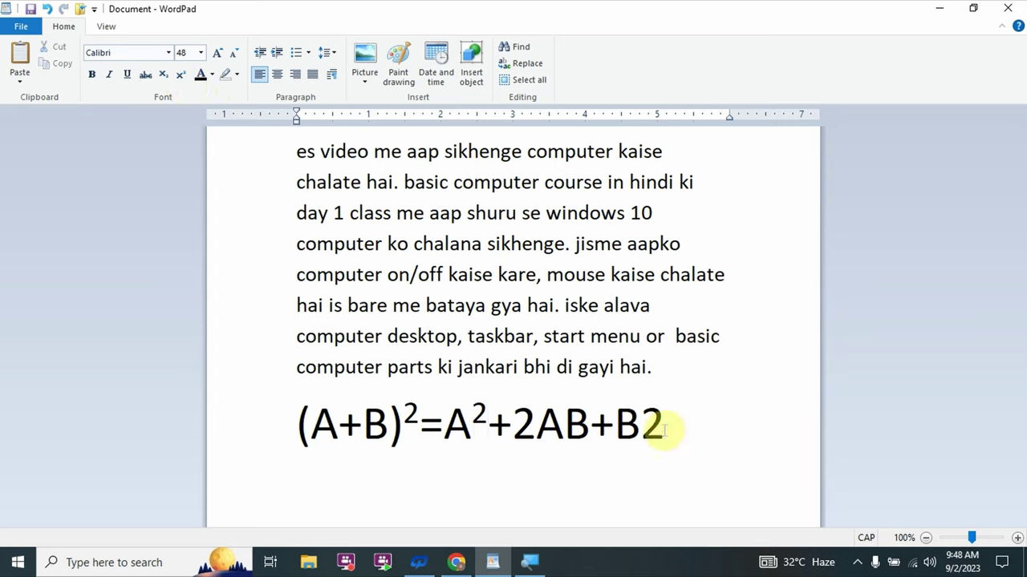
{"action": "key", "text": "shift+Left"}
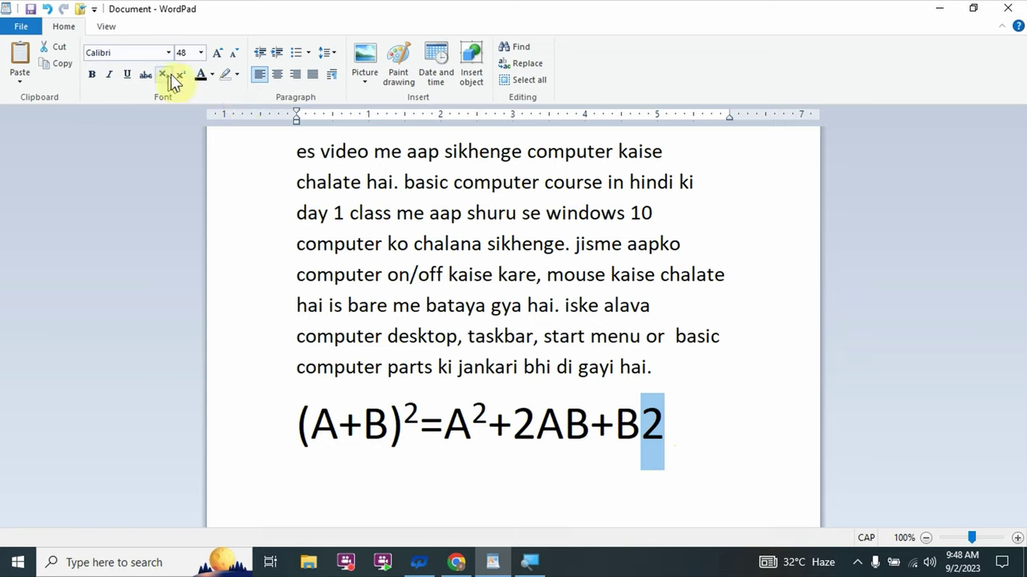
{"action": "left_click", "coordinate": [180, 76]}
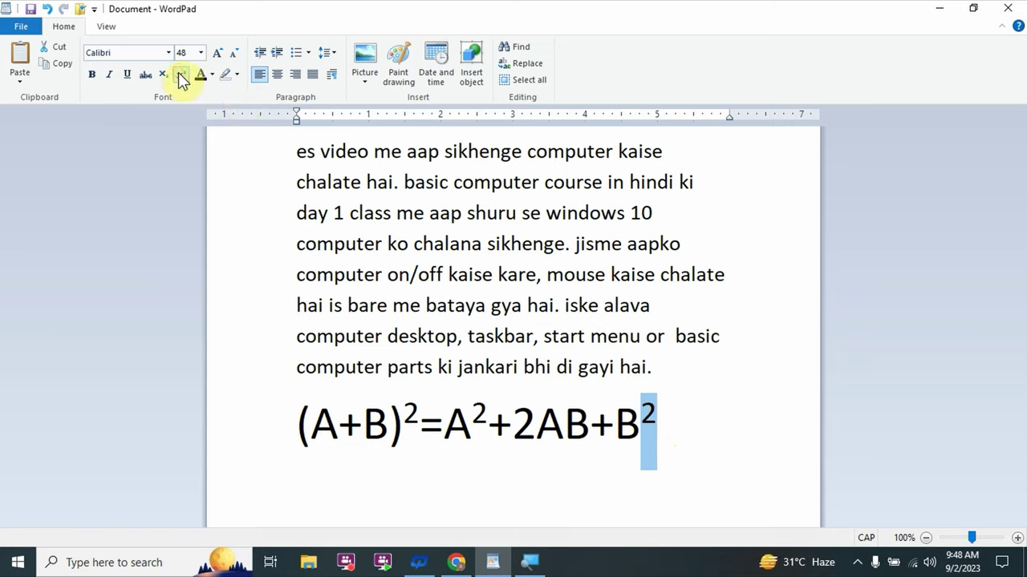
{"action": "left_click", "coordinate": [442, 490]}
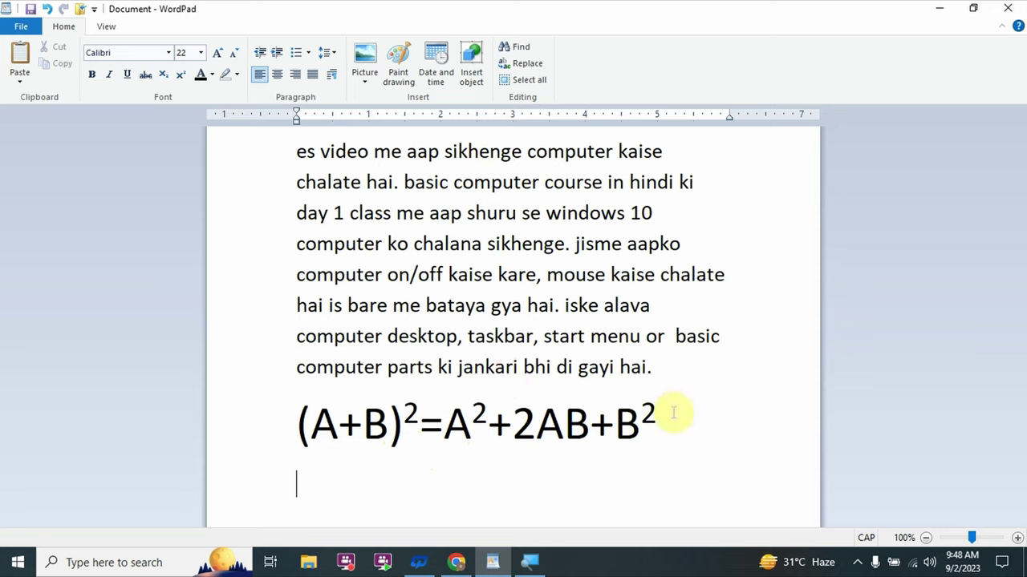
Delete the leftover equation line and colour the paragraph's first line red.
{"action": "left_click_drag", "start_coordinate": [674, 413], "coordinate": [295, 413]}
{"action": "key", "text": "Delete"}
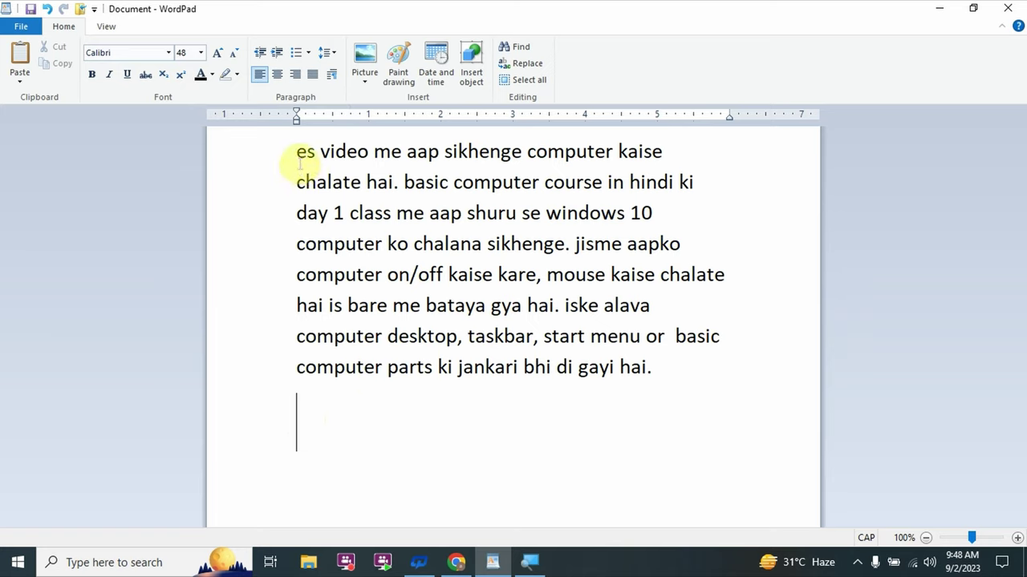
{"action": "left_click_drag", "start_coordinate": [297, 151], "coordinate": [761, 113]}
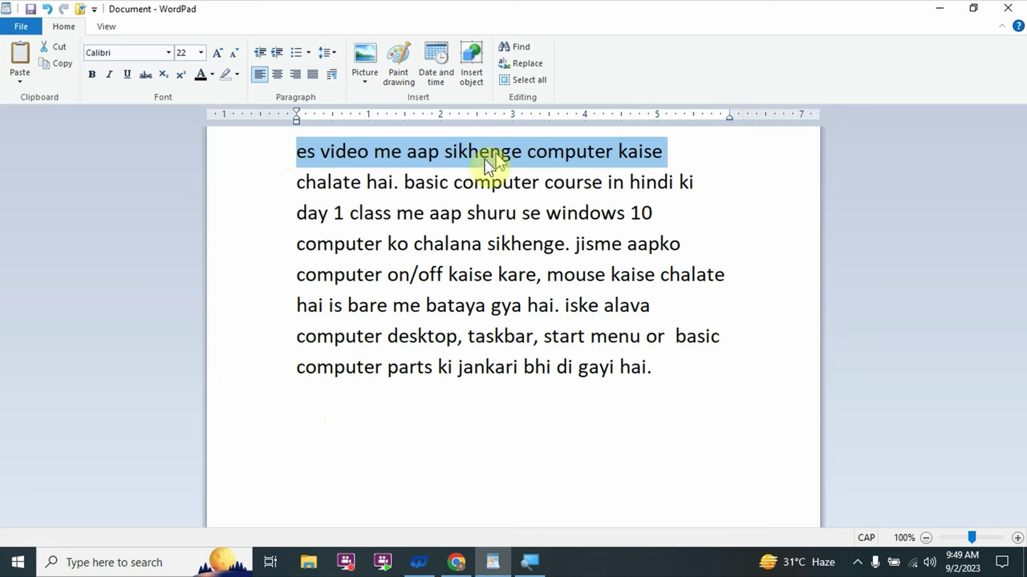
{"action": "left_click", "coordinate": [210, 76]}
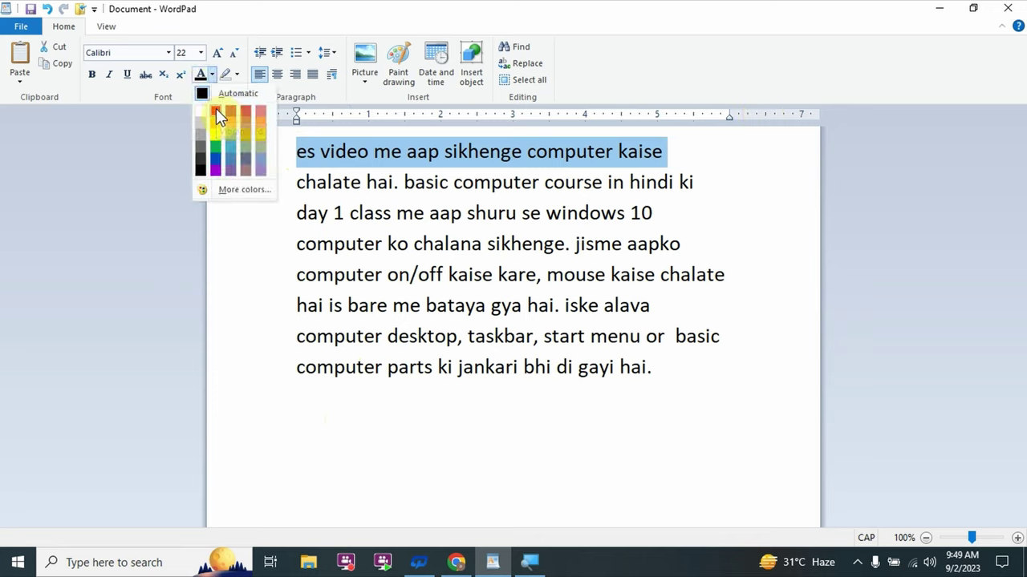
{"action": "left_click", "coordinate": [216, 111]}
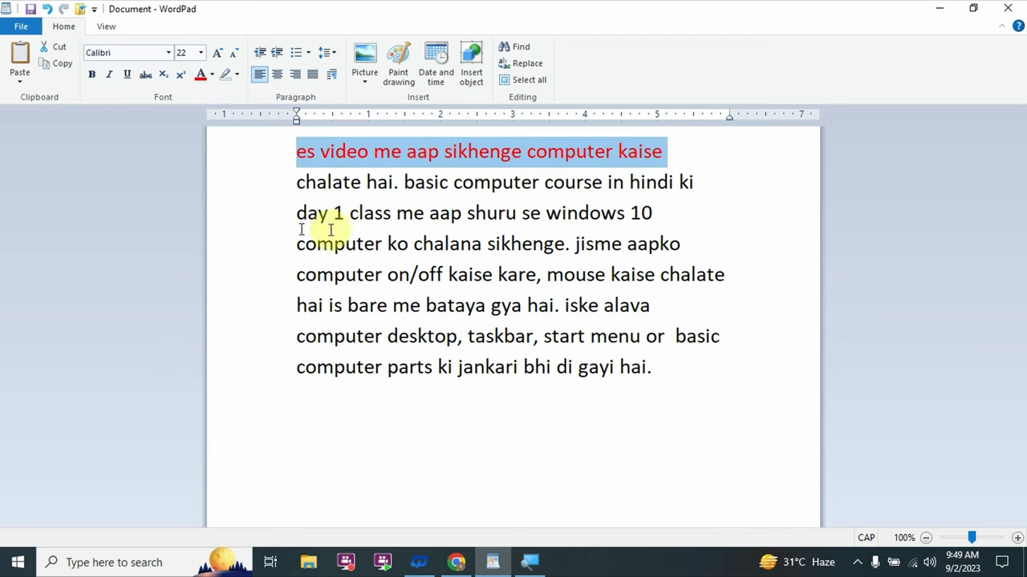
{"action": "left_click", "coordinate": [656, 376]}
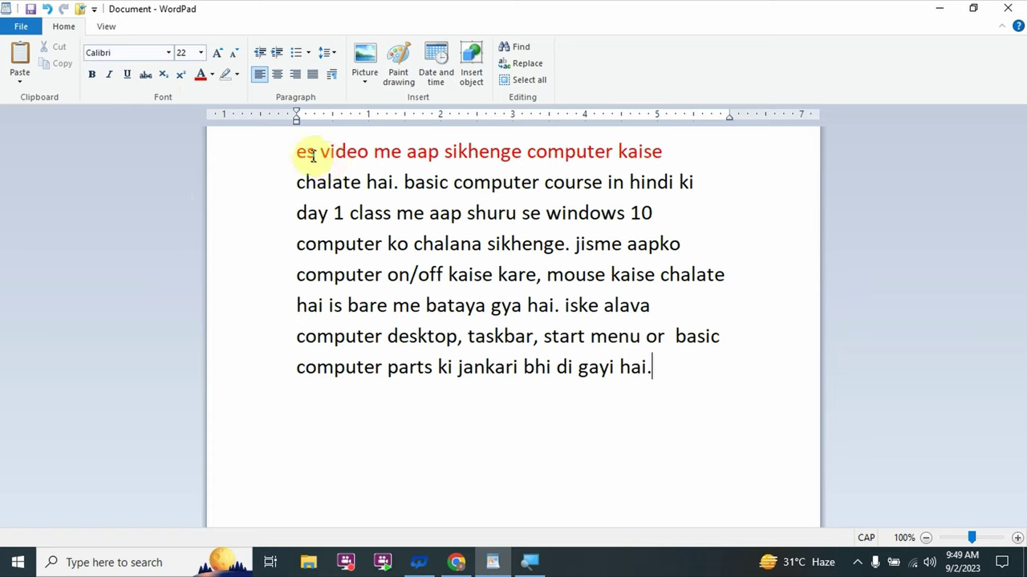
{"action": "left_click", "coordinate": [235, 78]}
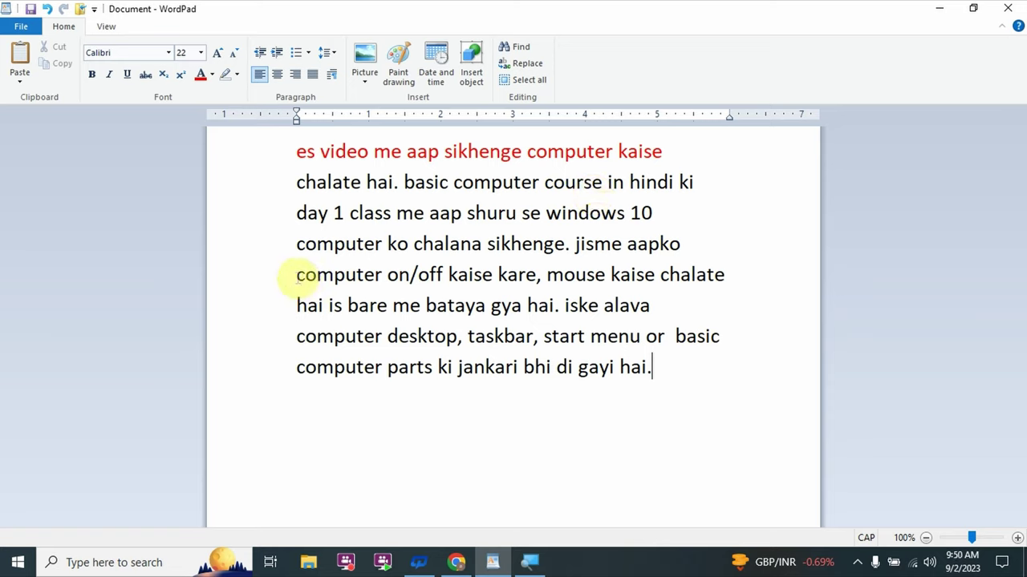
Give the fifth line, 'computer on/off kaise kare, mouse kaise chalate', a red highlight.
{"action": "mouse_move", "coordinate": [297, 275]}
{"action": "left_mouse_down"}
{"action": "mouse_move", "coordinate": [643, 287]}
{"action": "mouse_move", "coordinate": [696, 277]}
{"action": "mouse_move", "coordinate": [716, 292]}
{"action": "left_mouse_up"}
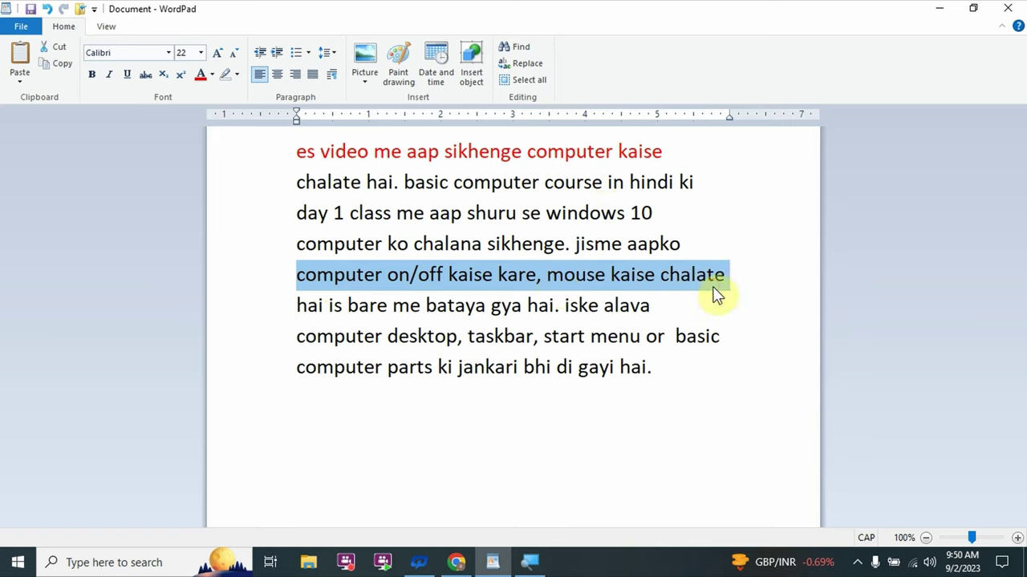
{"action": "left_click", "coordinate": [236, 75]}
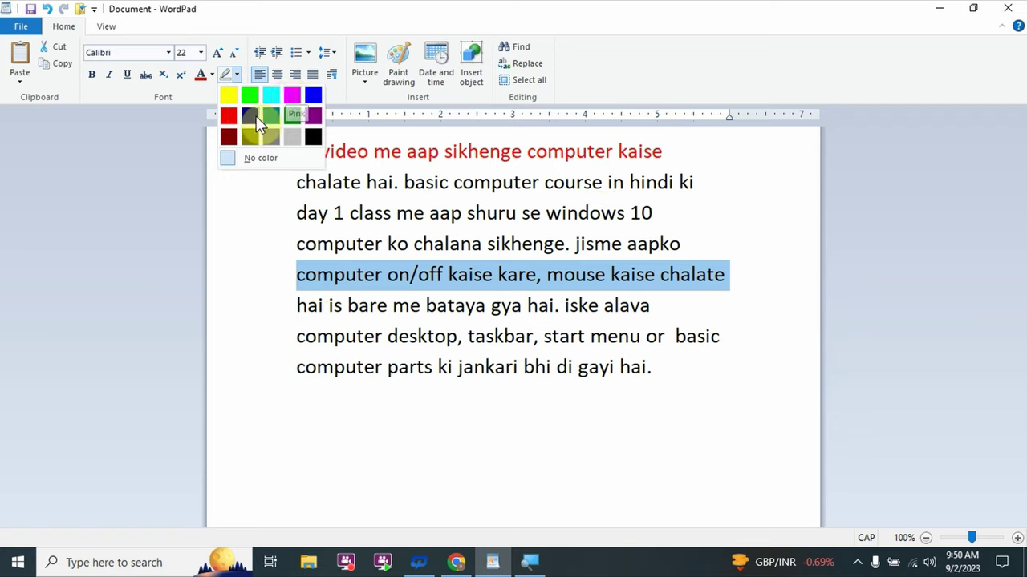
{"action": "left_click", "coordinate": [227, 118]}
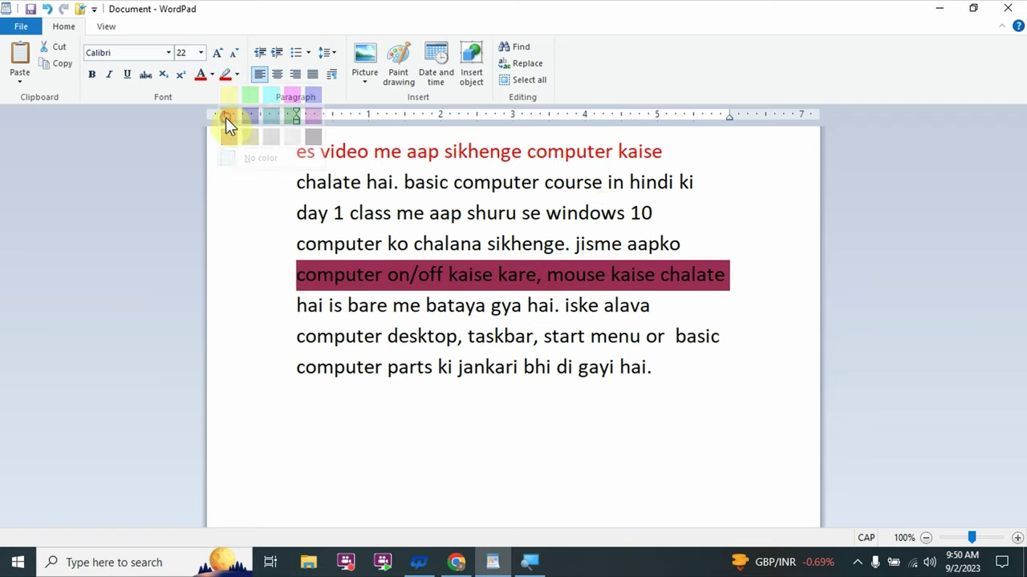
{"action": "left_click", "coordinate": [715, 311]}
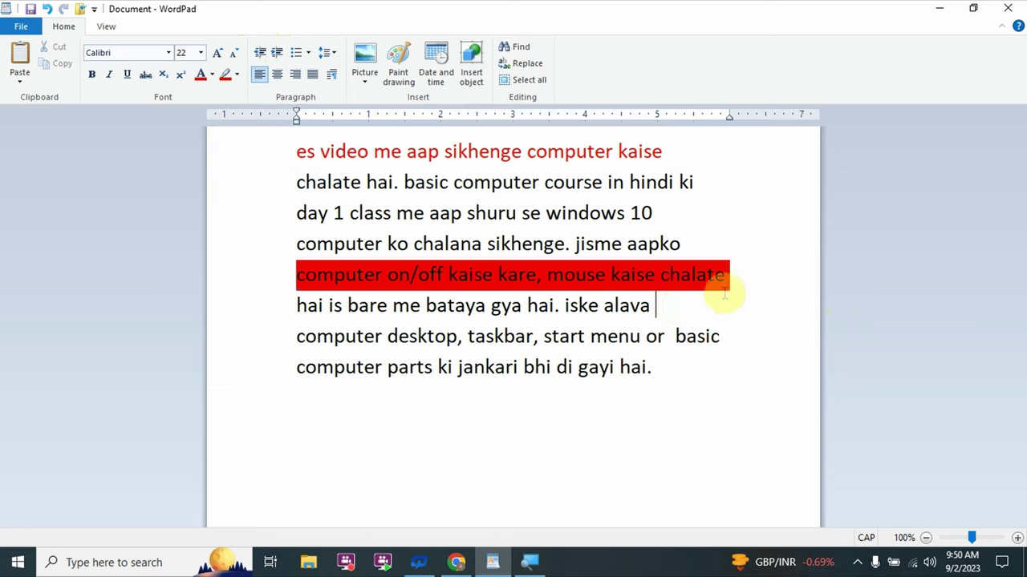
{"action": "key", "text": "ctrl+z"}
{"action": "key", "text": "ctrl+z"}
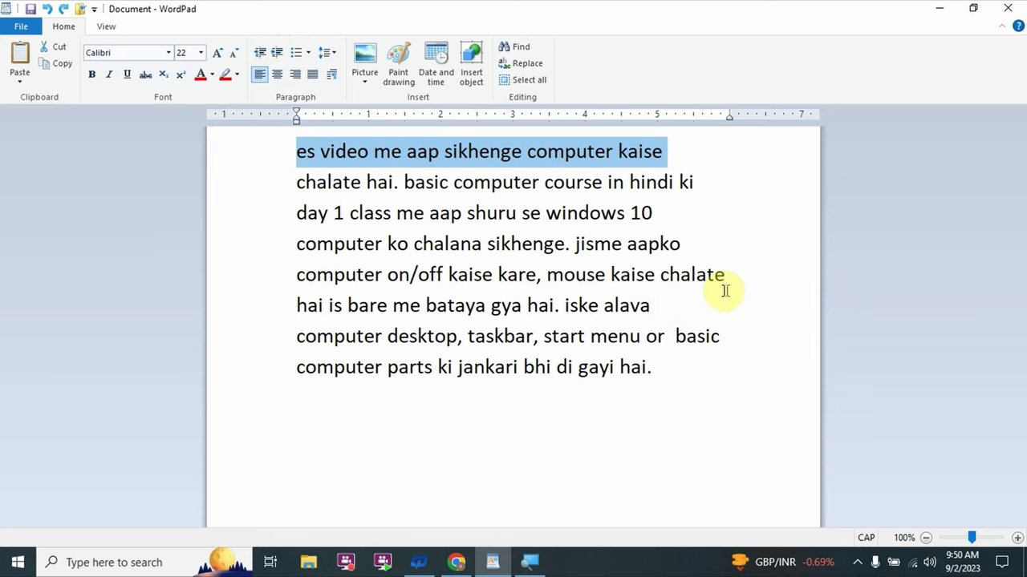
{"action": "key", "text": "ctrl+a"}
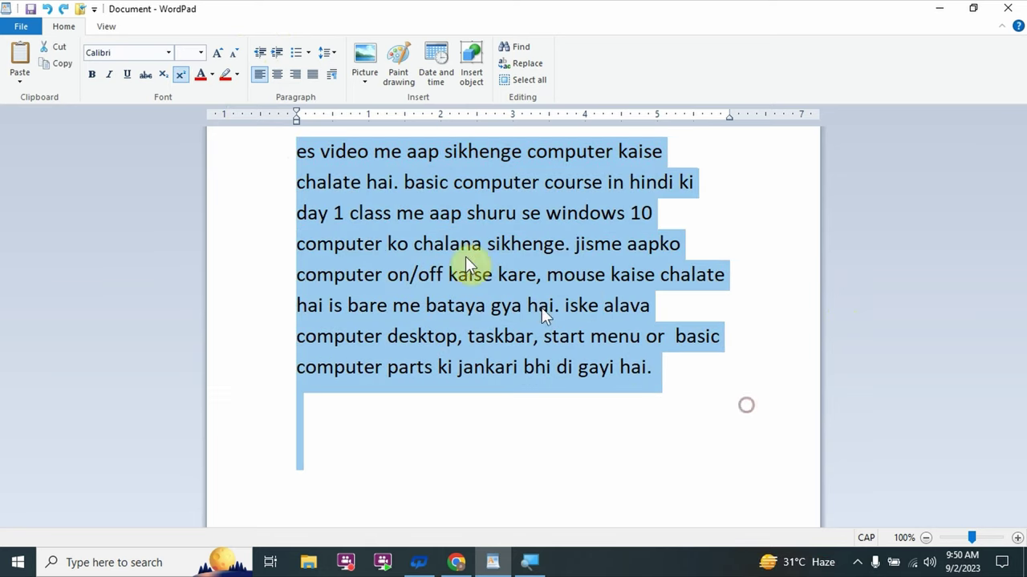
{"action": "left_click", "coordinate": [216, 53]}
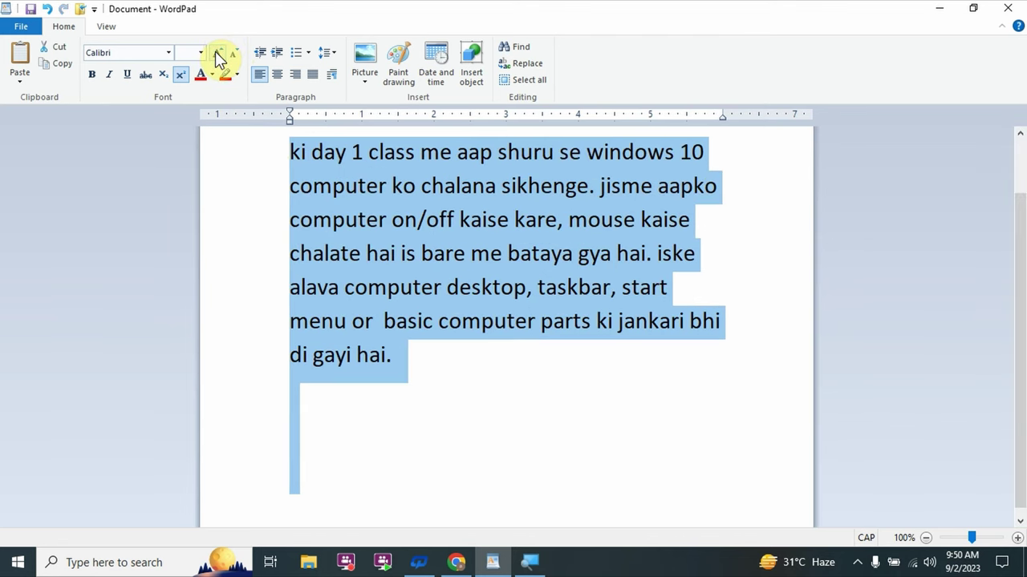
{"action": "left_click", "coordinate": [214, 51]}
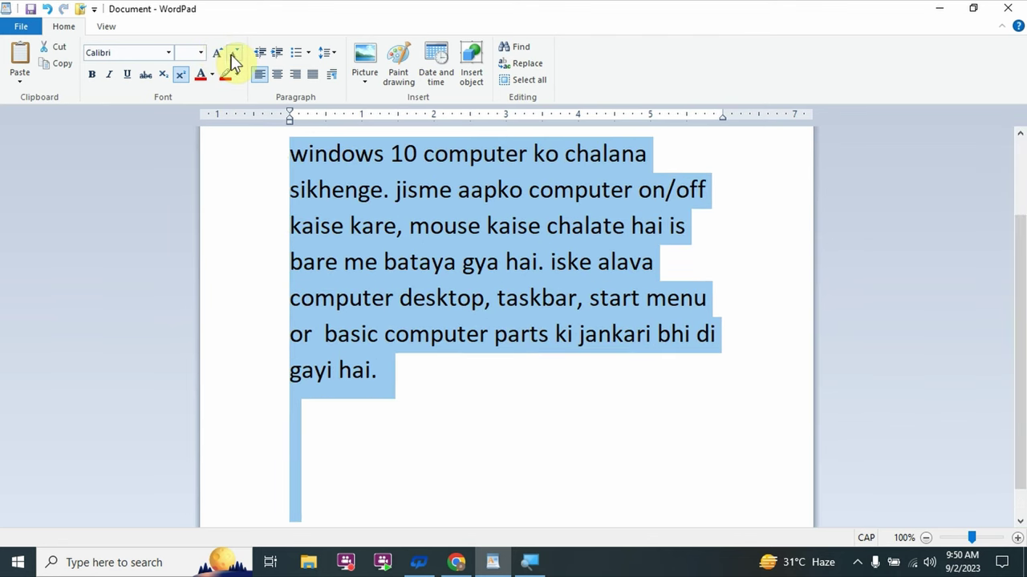
{"action": "left_click", "coordinate": [232, 58]}
{"action": "left_click", "coordinate": [232, 58]}
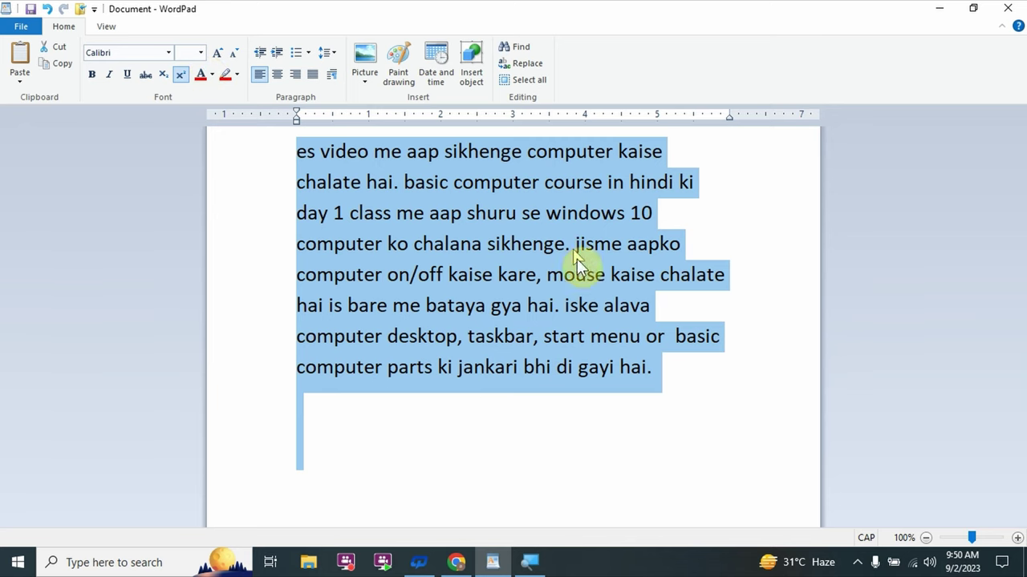
{"action": "left_click", "coordinate": [691, 364]}
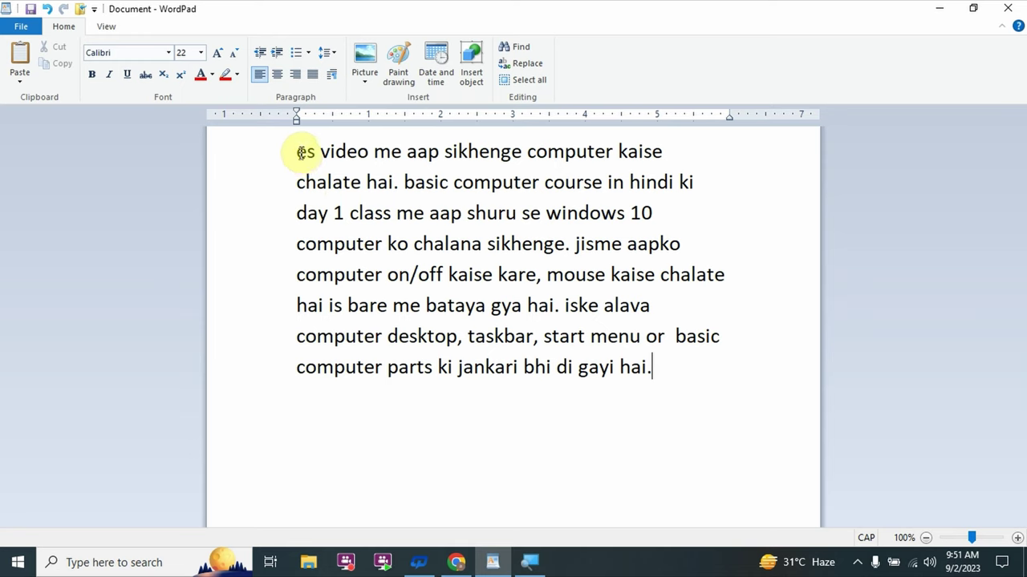
{"action": "left_click_drag", "start_coordinate": [296, 151], "coordinate": [724, 401]}
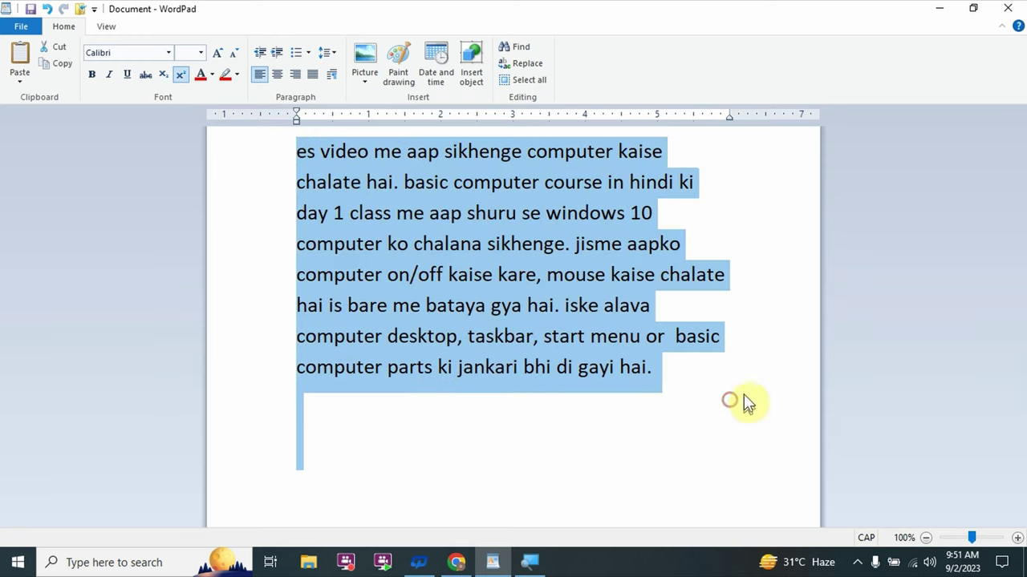
{"action": "left_click", "coordinate": [278, 52]}
{"action": "left_click", "coordinate": [279, 53]}
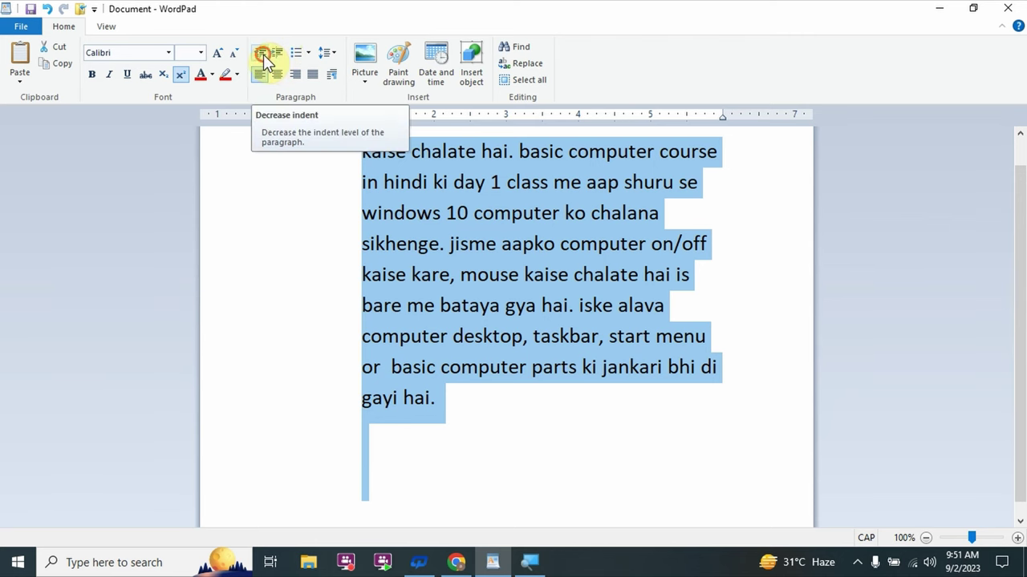
{"action": "left_click", "coordinate": [263, 54]}
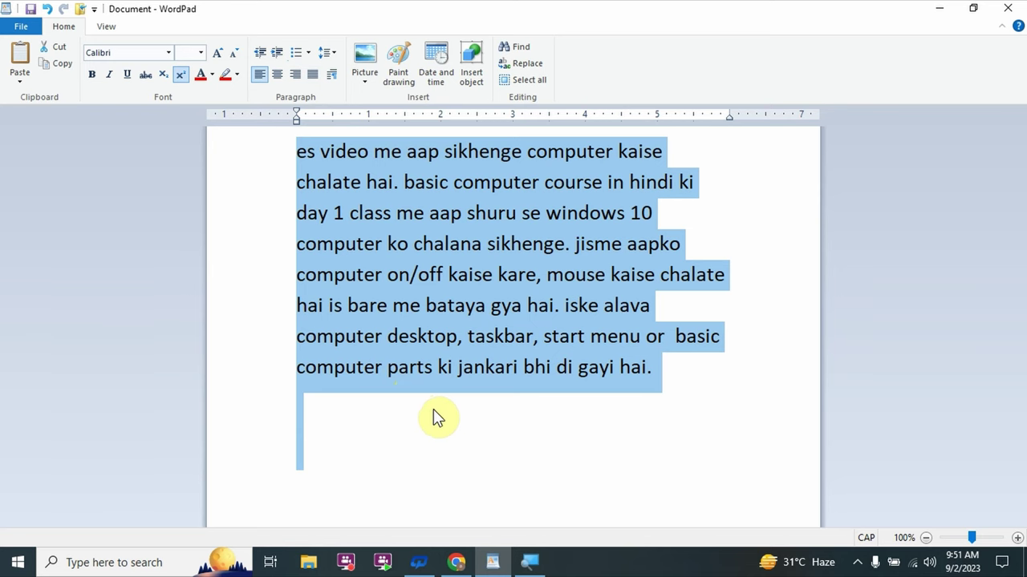
{"action": "left_click", "coordinate": [309, 53]}
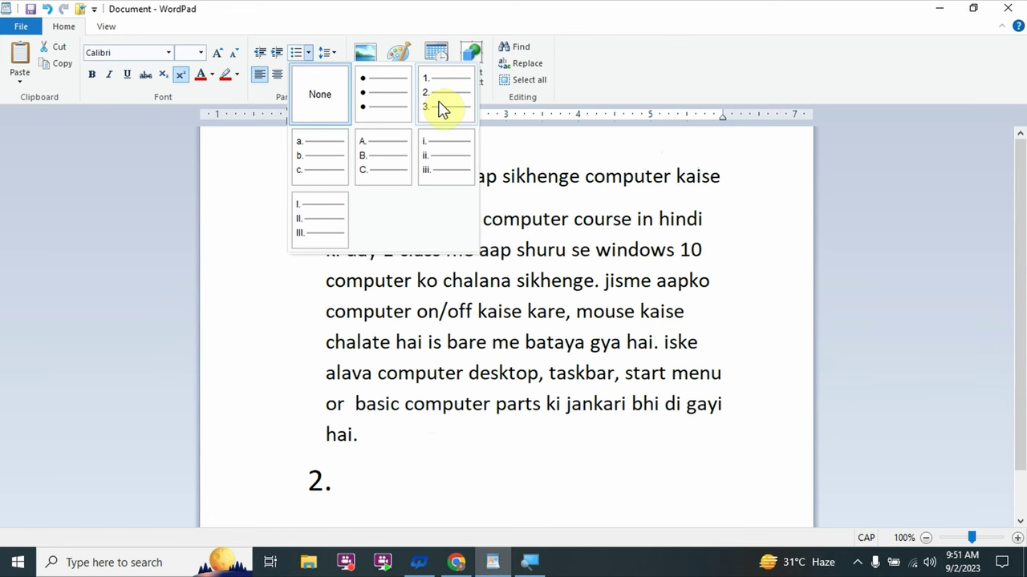
{"action": "left_click", "coordinate": [481, 426]}
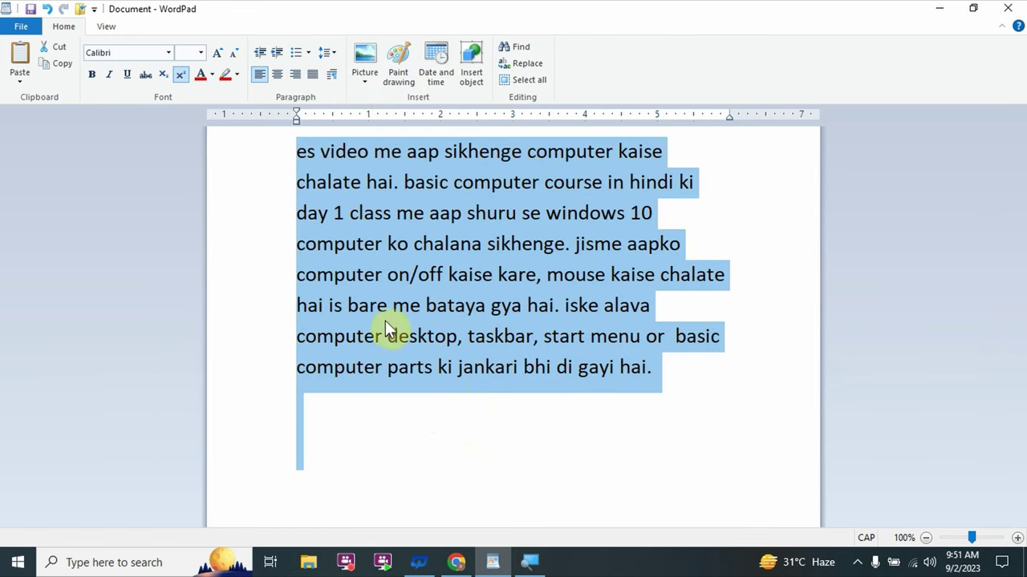
{"action": "left_click", "coordinate": [441, 453]}
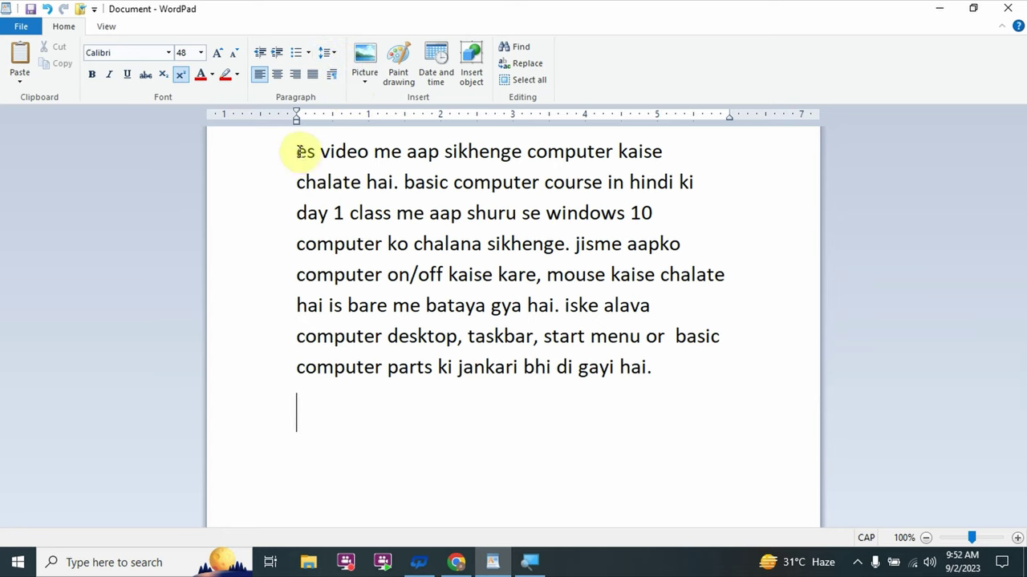
{"action": "mouse_move", "coordinate": [297, 152]}
{"action": "left_mouse_down"}
{"action": "mouse_move", "coordinate": [556, 367]}
{"action": "mouse_move", "coordinate": [658, 385]}
{"action": "left_mouse_up"}
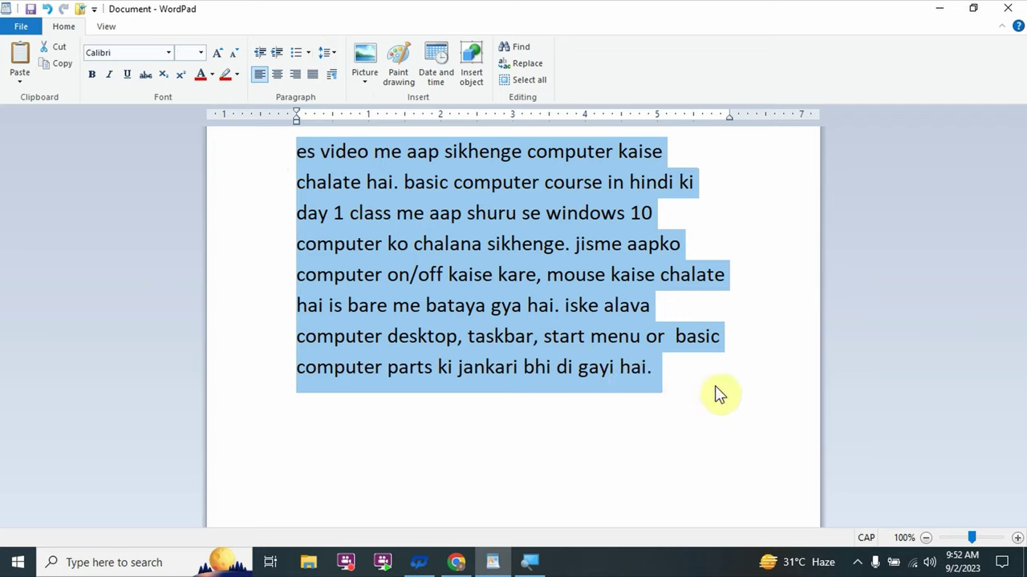
{"action": "left_click", "coordinate": [336, 54]}
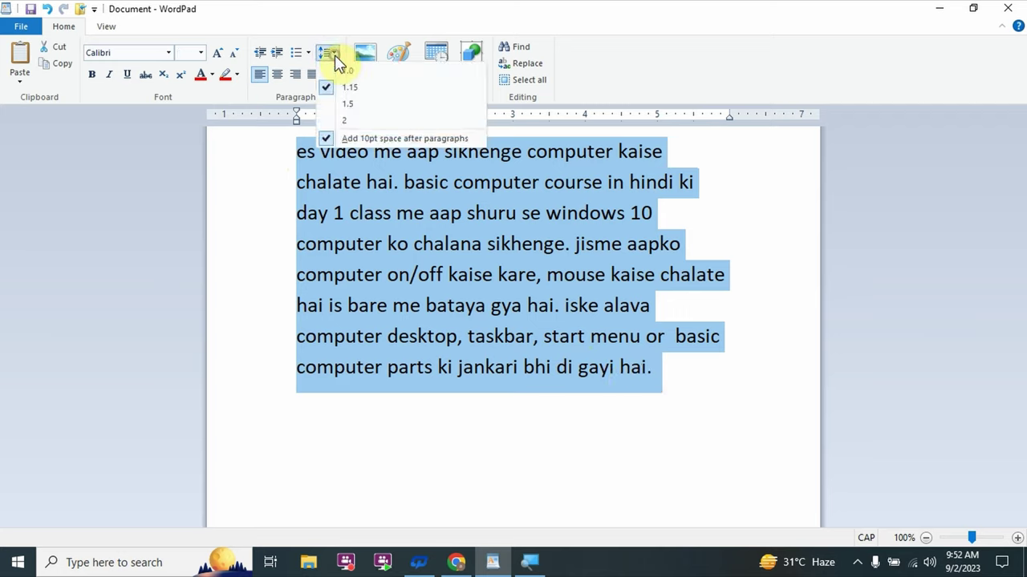
{"action": "left_click", "coordinate": [358, 106]}
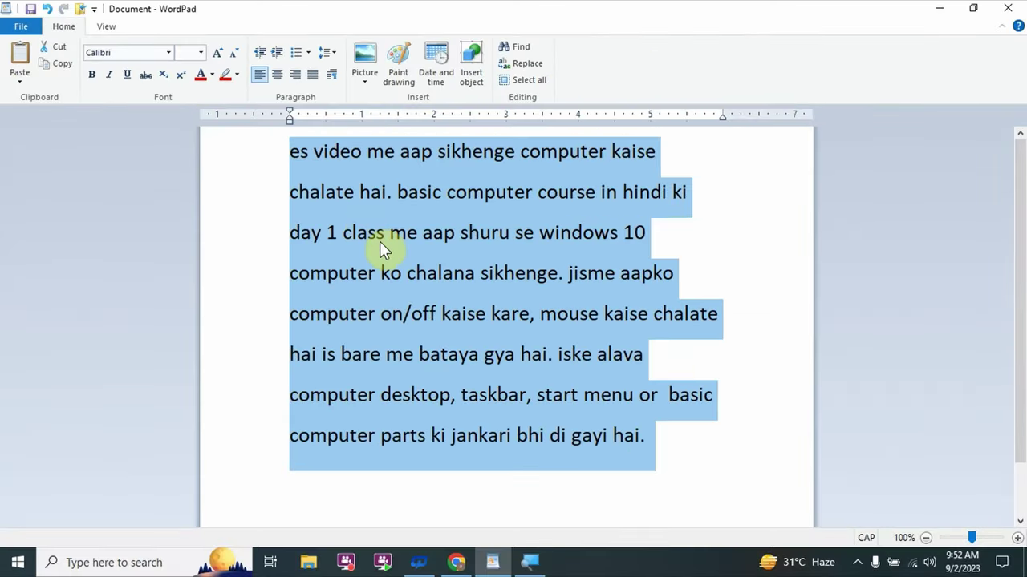
{"action": "key", "text": "ctrl+1"}
Select the whole paragraph, try centre and right alignment, then settle on justified.
{"action": "left_click", "coordinate": [334, 244]}
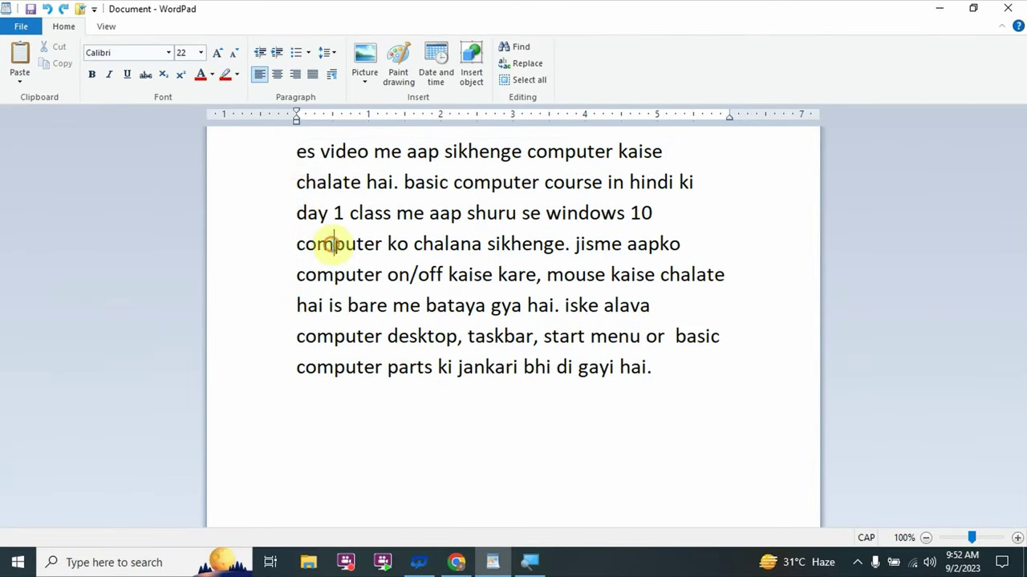
{"action": "left_click_drag", "start_coordinate": [292, 154], "coordinate": [467, 375]}
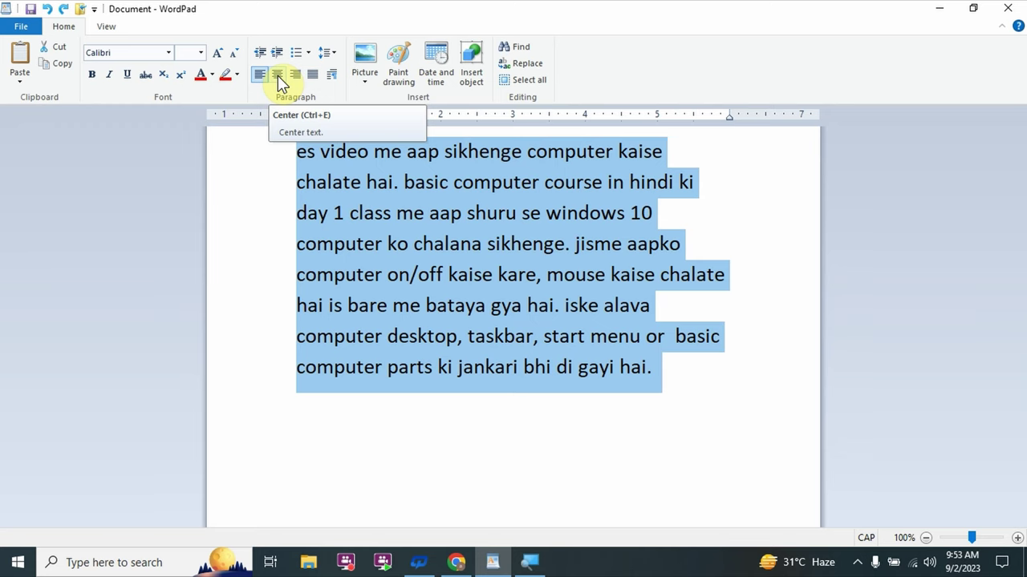
{"action": "left_click", "coordinate": [278, 75]}
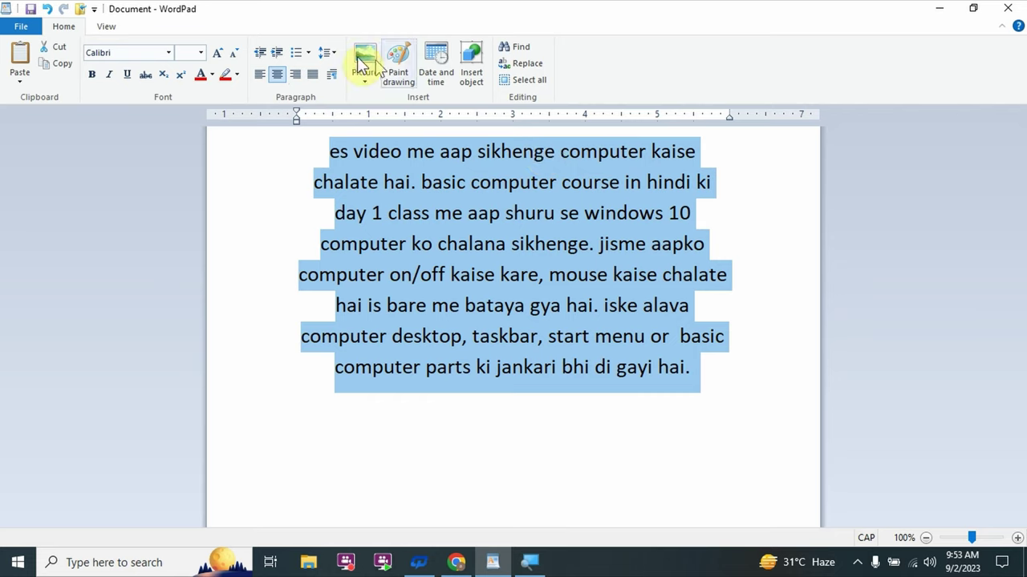
{"action": "left_click", "coordinate": [296, 74]}
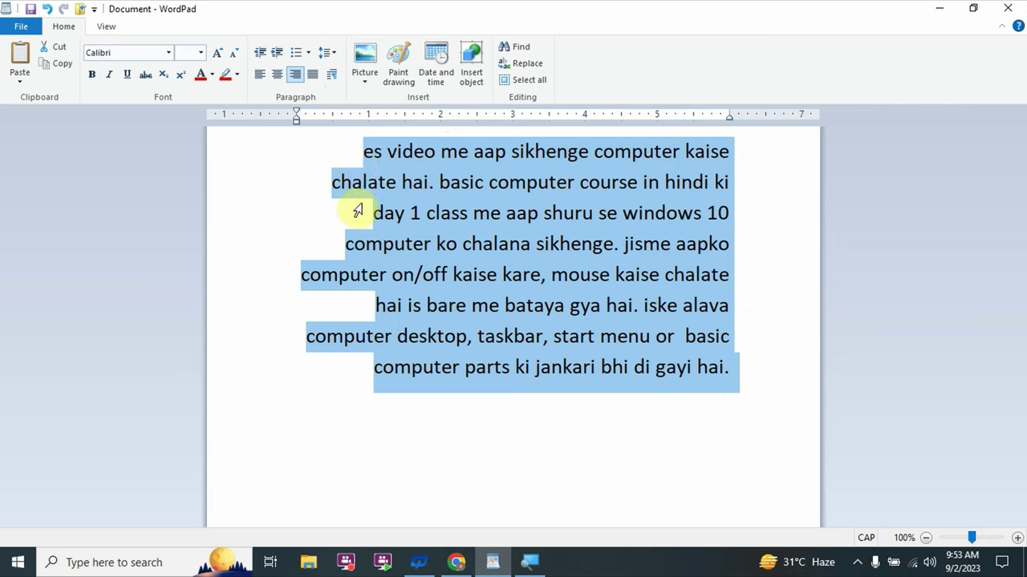
{"action": "left_click", "coordinate": [313, 74]}
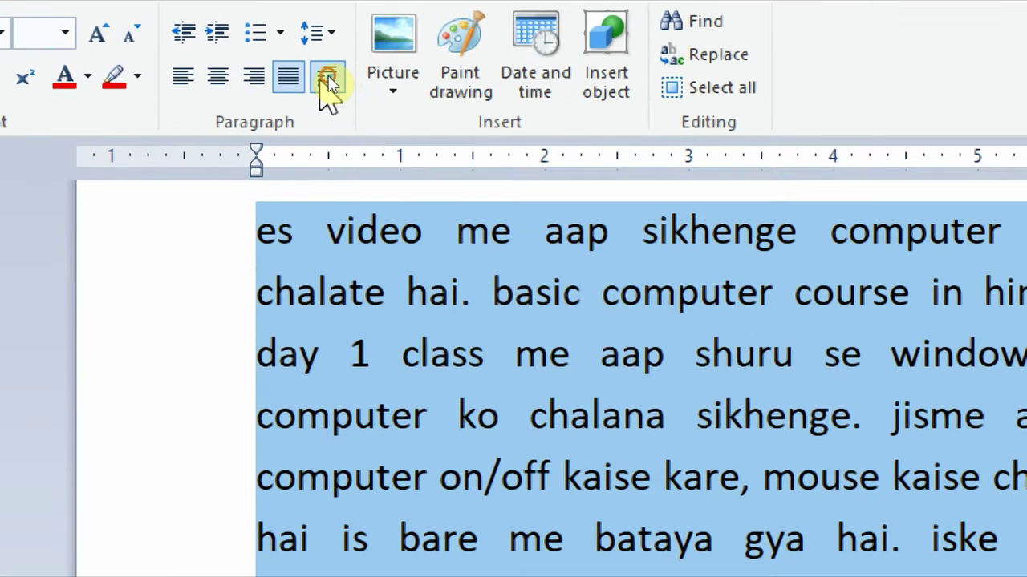
{"action": "left_click", "coordinate": [328, 76]}
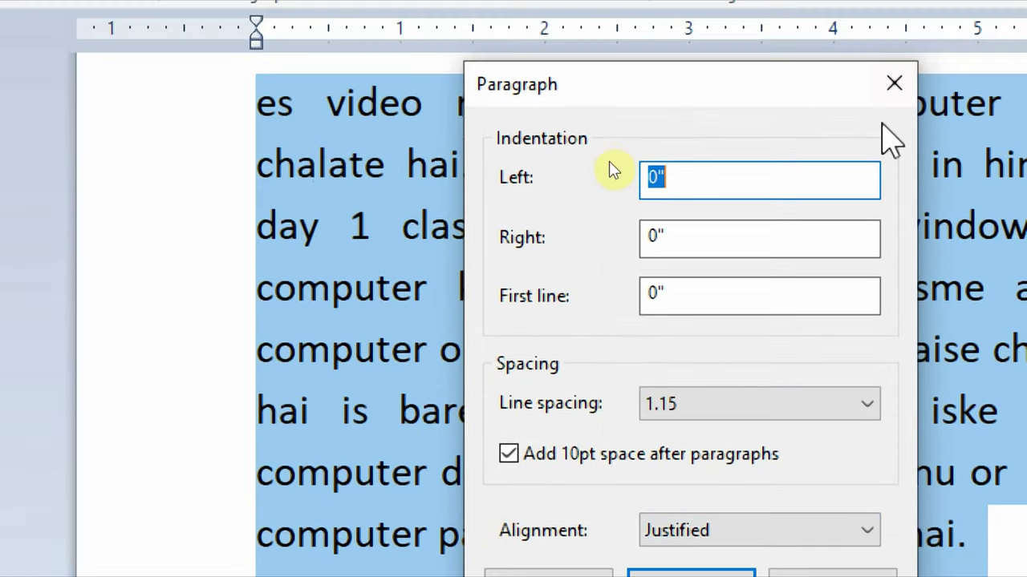
{"action": "left_click", "coordinate": [893, 83]}
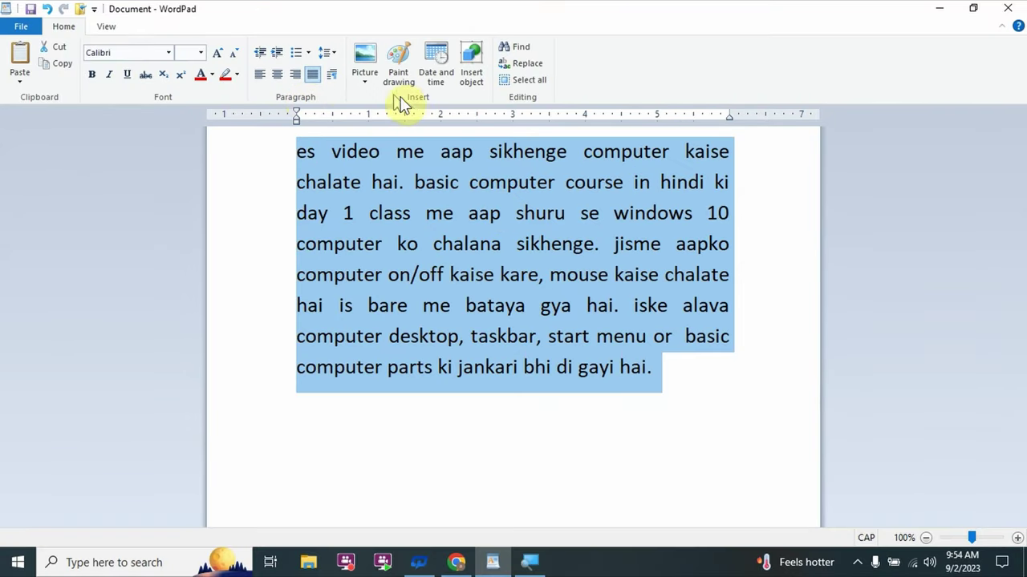
Insert the thinking-girl picture from D:\all png image below the paragraph.
{"action": "left_click", "coordinate": [571, 405]}
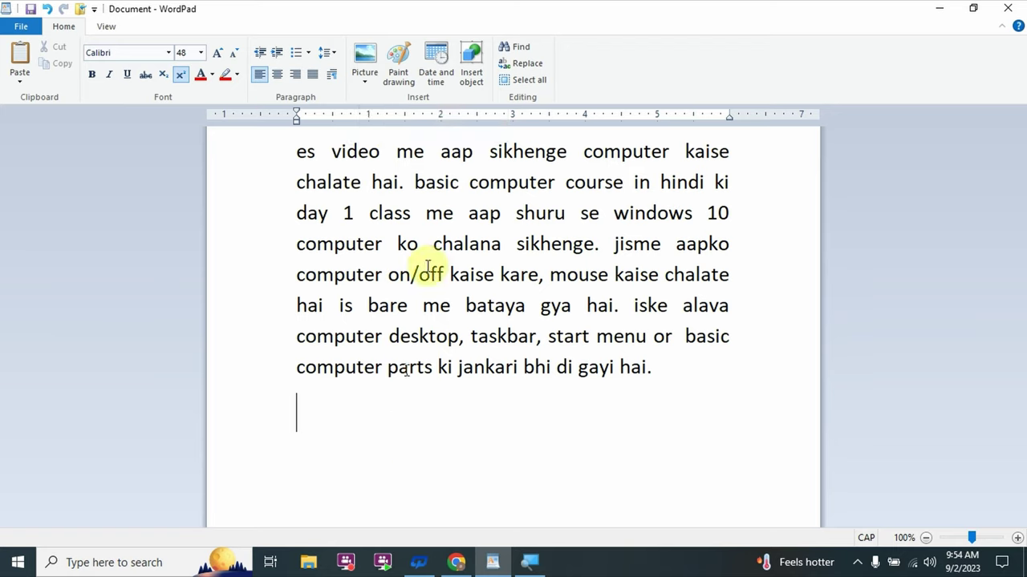
{"action": "left_click", "coordinate": [379, 63]}
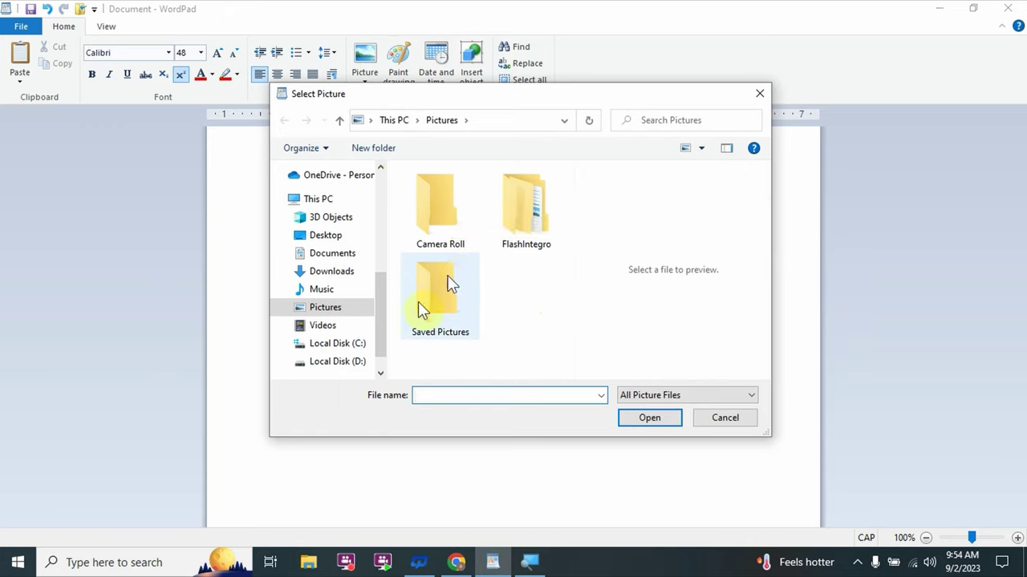
{"action": "mouse_move", "coordinate": [325, 273]}
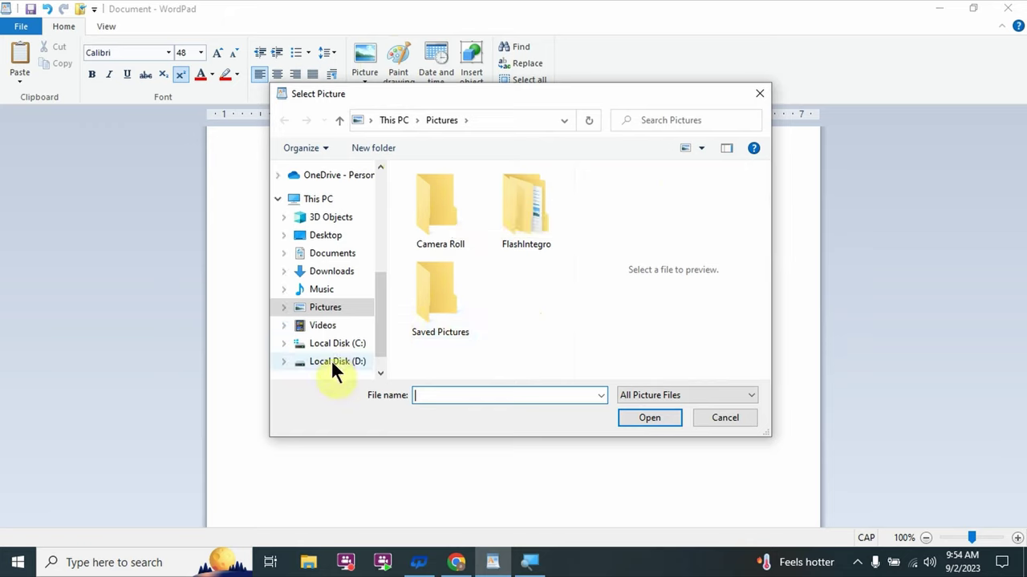
{"action": "left_click", "coordinate": [332, 362]}
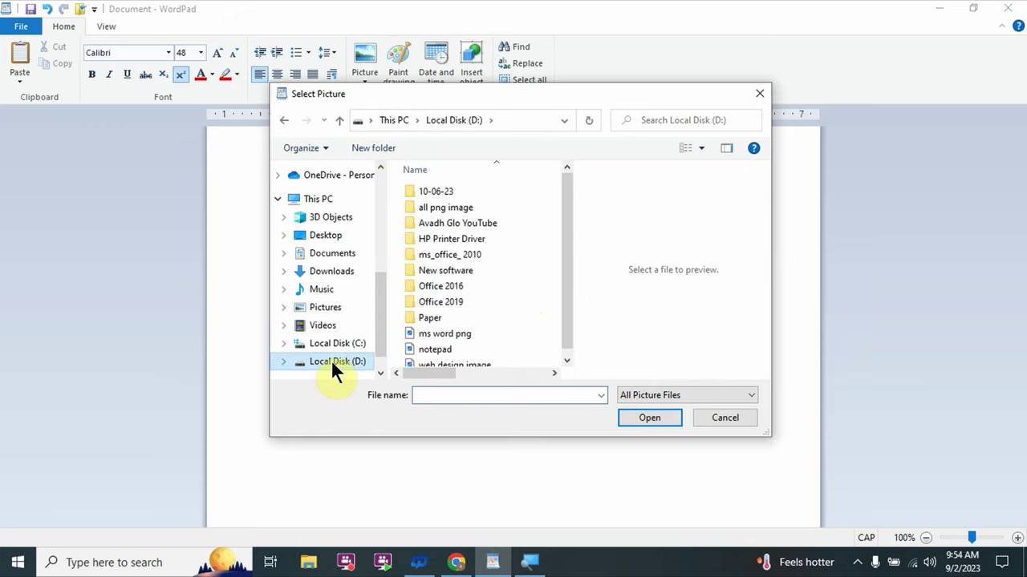
{"action": "left_click", "coordinate": [447, 210]}
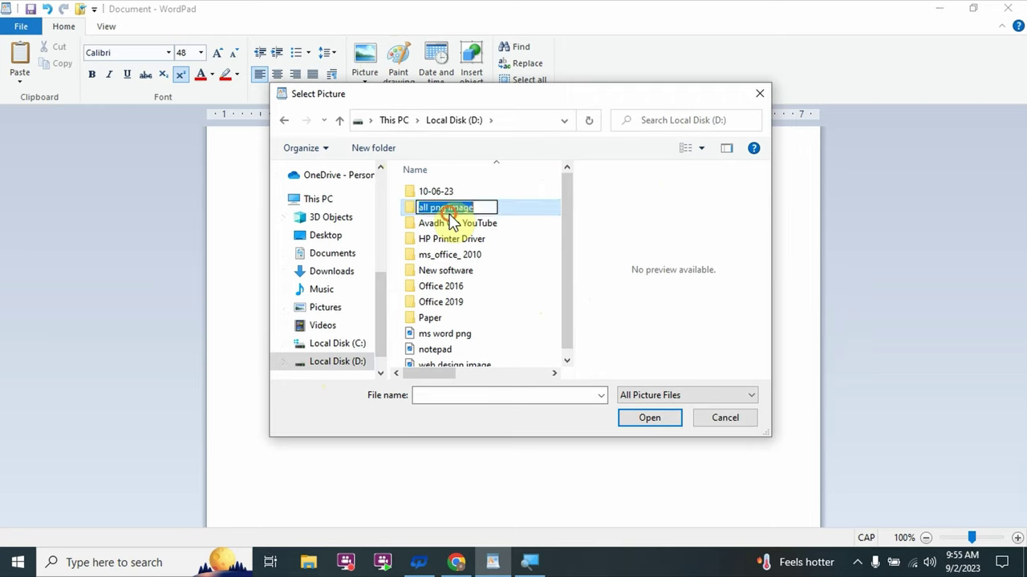
{"action": "left_click", "coordinate": [449, 215]}
{"action": "double_click", "coordinate": [511, 211]}
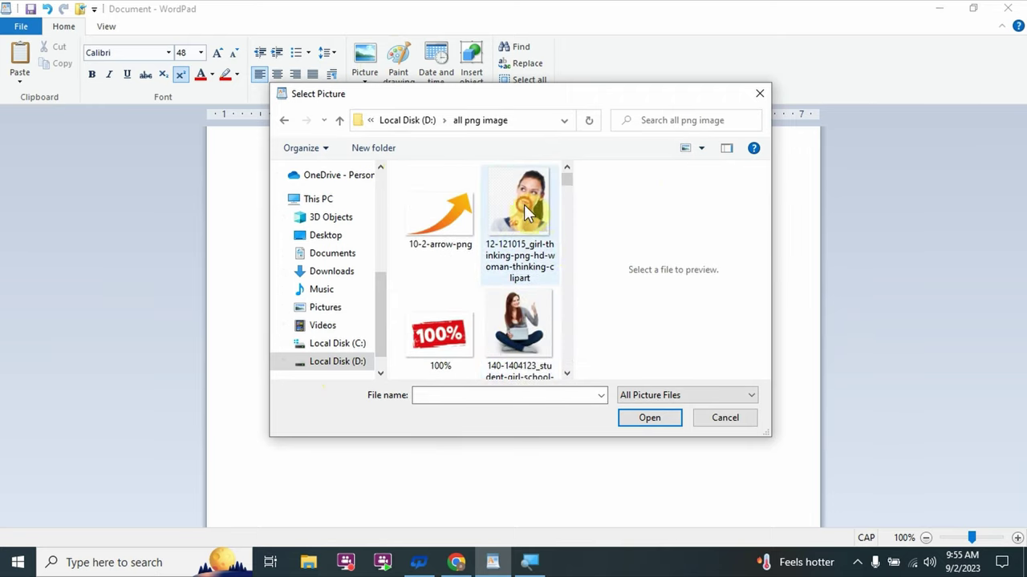
{"action": "left_click", "coordinate": [524, 205]}
{"action": "left_click", "coordinate": [649, 418]}
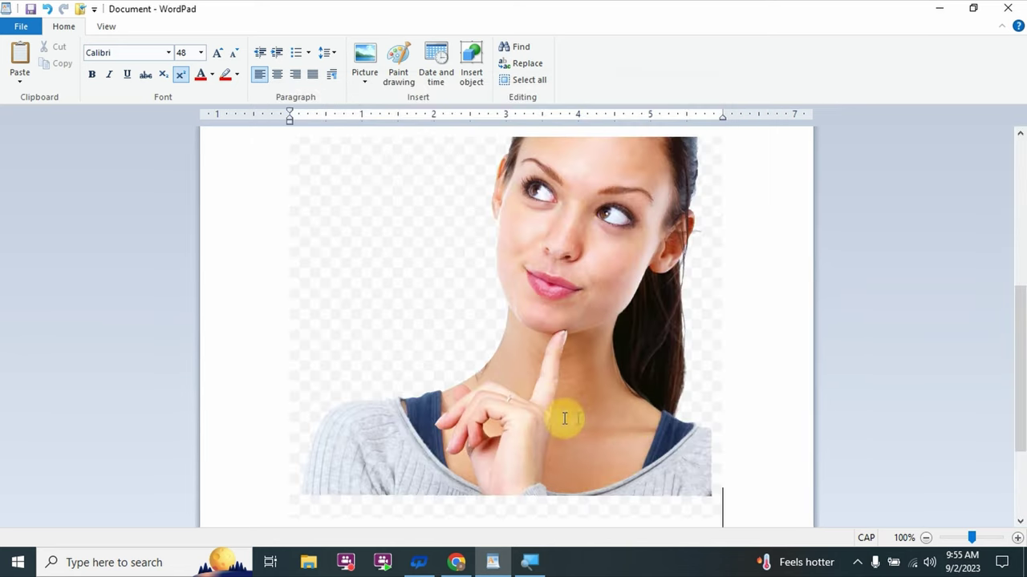
Check the inserted photo, then return the caret to the paragraph above it.
{"action": "scroll", "coordinate": [573, 394], "scroll_direction": "up", "scroll_amount": 3}
{"action": "scroll", "coordinate": [573, 394], "scroll_direction": "down", "scroll_amount": 2}
{"action": "scroll", "coordinate": [573, 394], "scroll_direction": "down", "scroll_amount": 2}
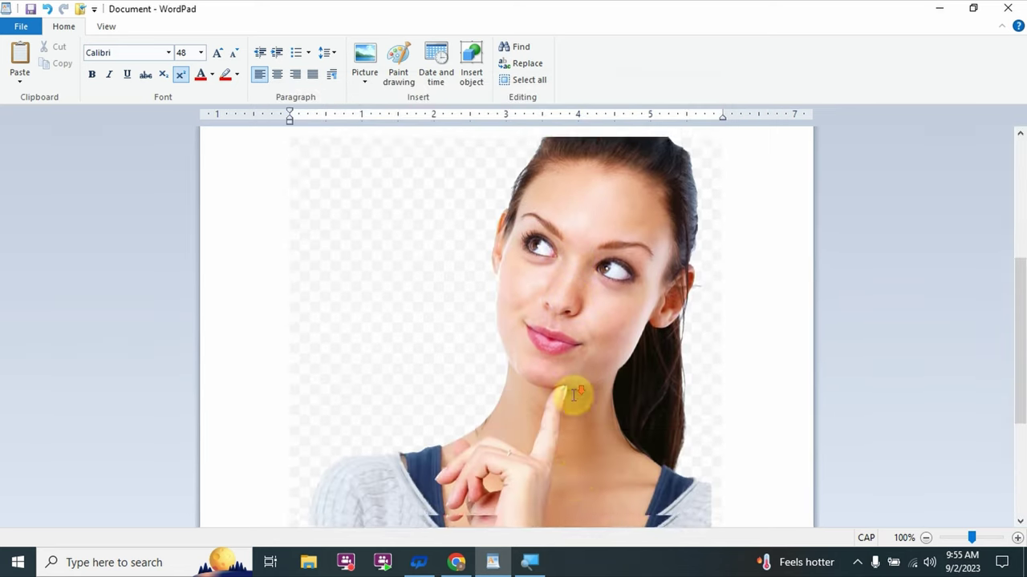
{"action": "scroll", "coordinate": [573, 394], "scroll_direction": "down", "scroll_amount": 3}
{"action": "left_click", "coordinate": [640, 350]}
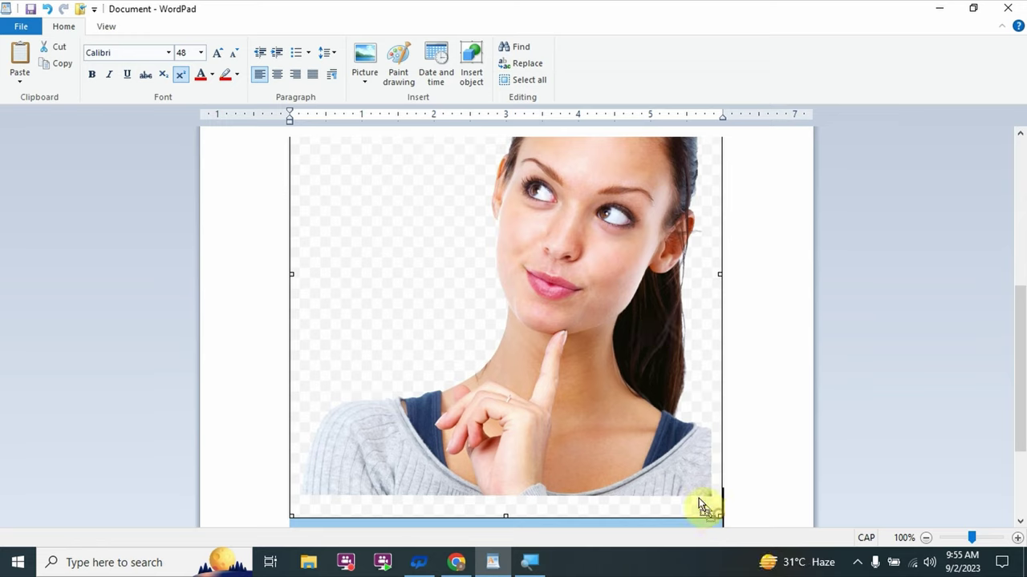
{"action": "left_click", "coordinate": [687, 479]}
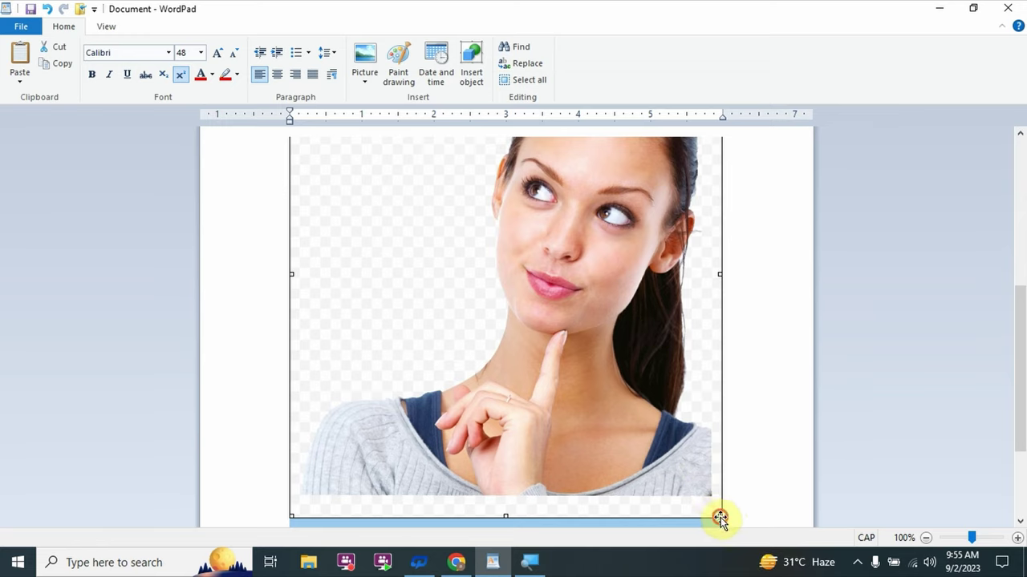
{"action": "left_click", "coordinate": [669, 454]}
{"action": "key", "text": "Up"}
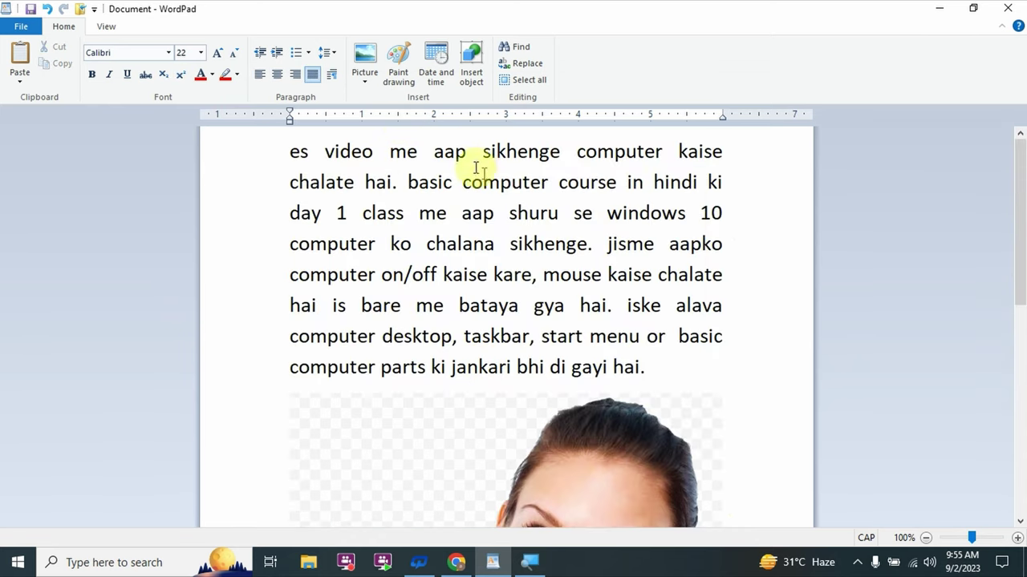
{"action": "scroll", "coordinate": [550, 452], "scroll_direction": "down", "scroll_amount": 3}
{"action": "scroll", "coordinate": [550, 451], "scroll_direction": "up", "scroll_amount": 3}
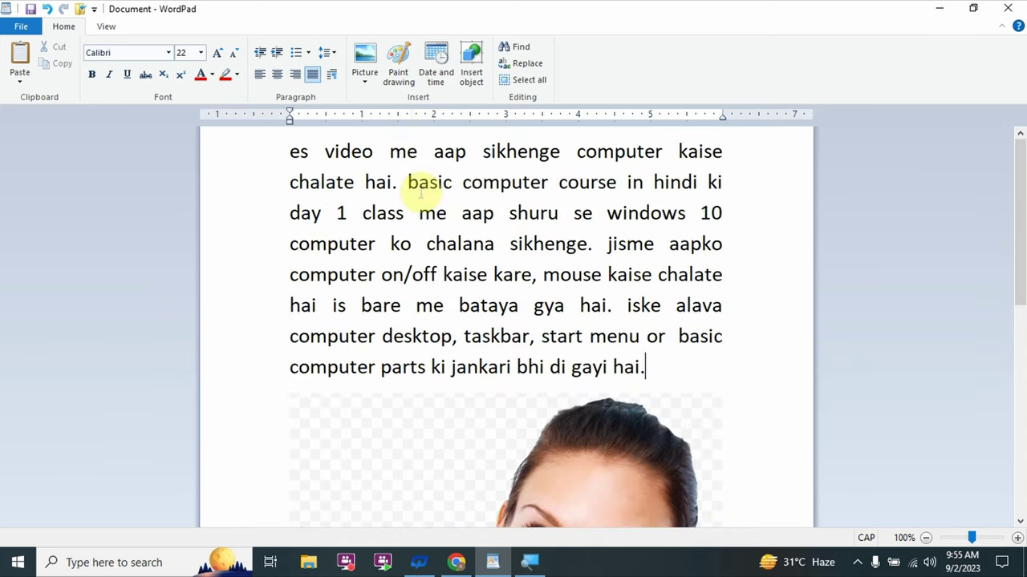
In a new Paint drawing, draw an oval circle, fill it red, and close Paint.
{"action": "left_click", "coordinate": [398, 71]}
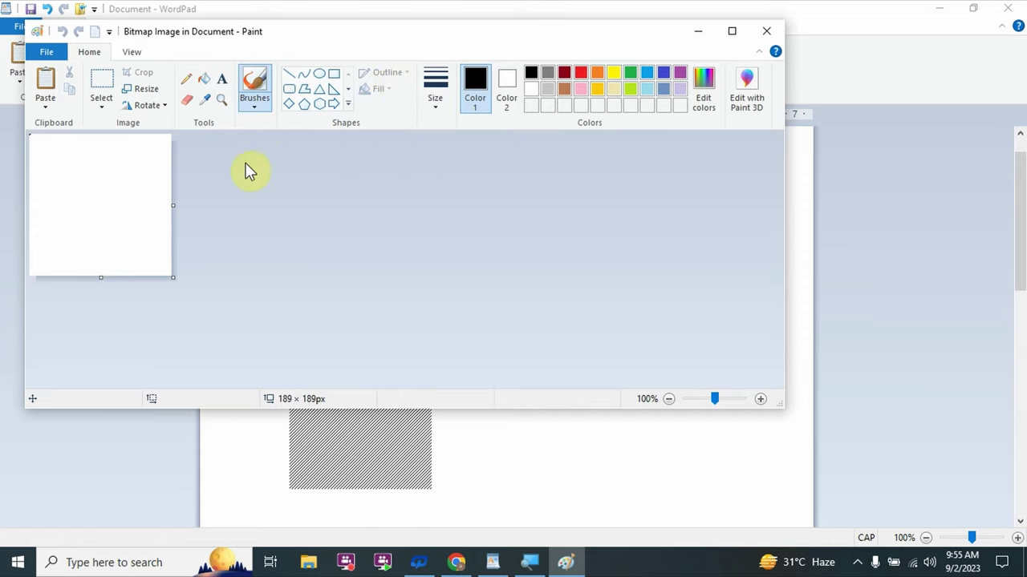
{"action": "left_click", "coordinate": [319, 74]}
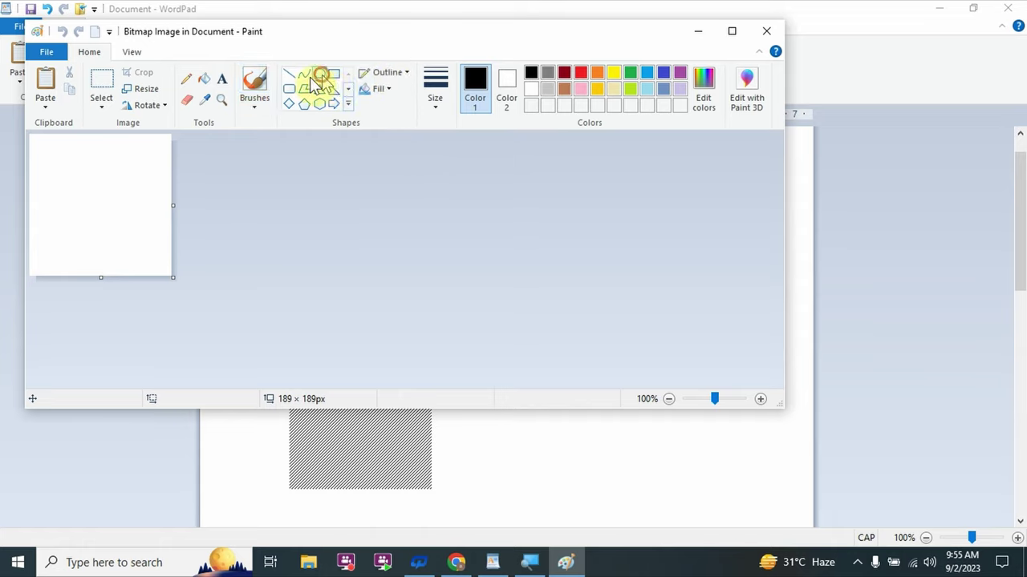
{"action": "left_click_drag", "start_coordinate": [78, 165], "coordinate": [154, 248]}
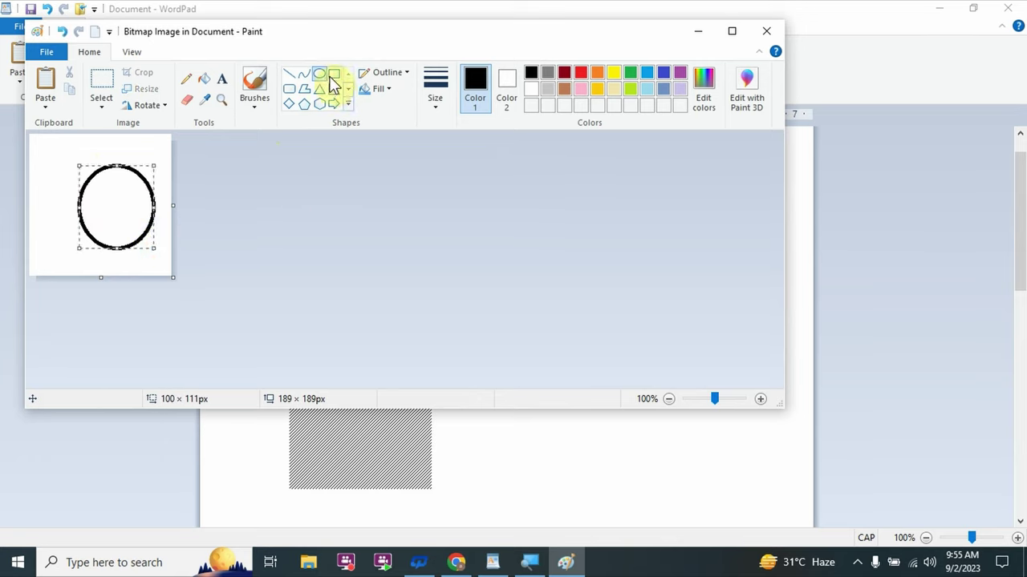
{"action": "left_click", "coordinate": [204, 80]}
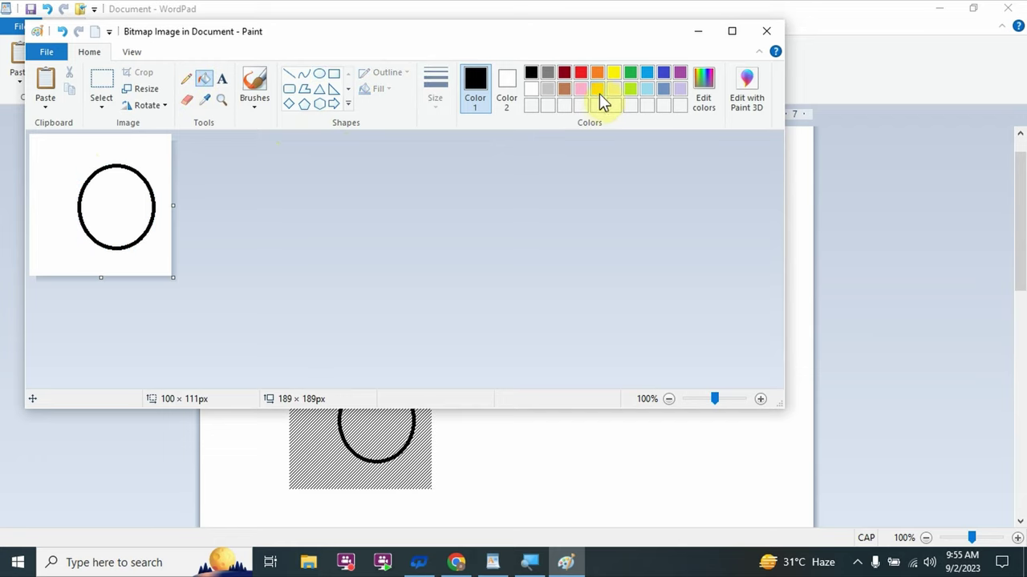
{"action": "left_click", "coordinate": [580, 72]}
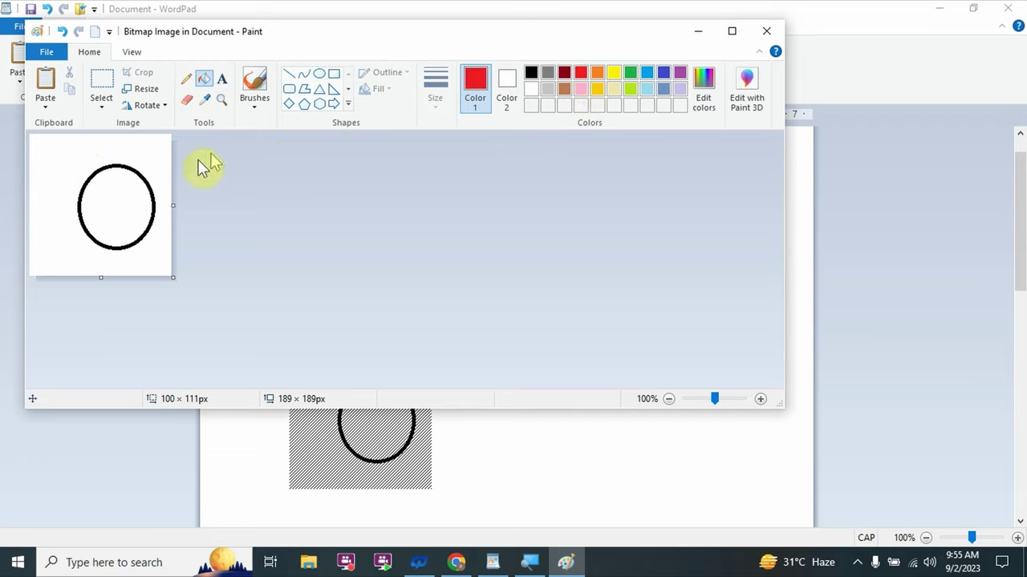
{"action": "left_click", "coordinate": [131, 191]}
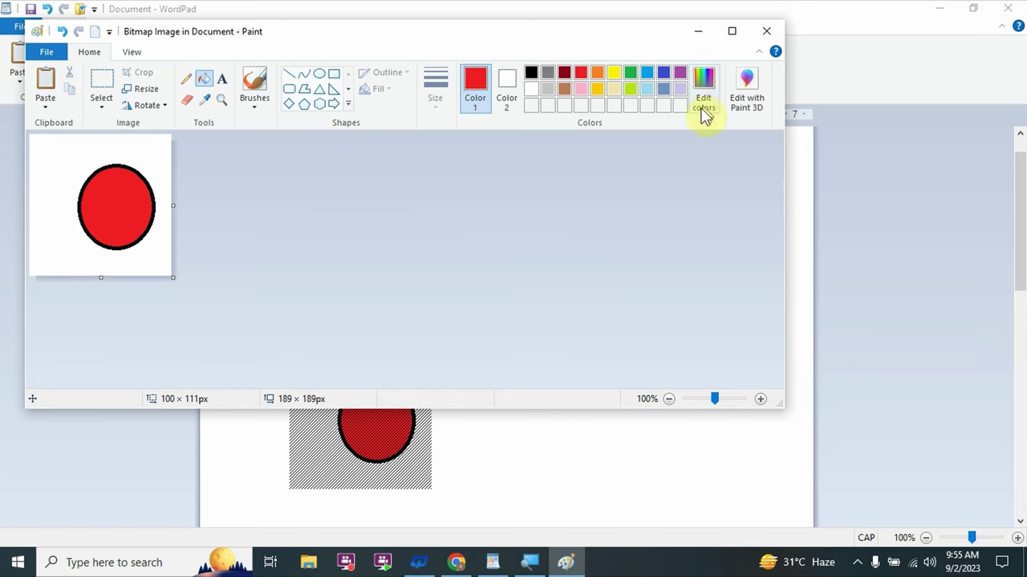
{"action": "left_click", "coordinate": [759, 33]}
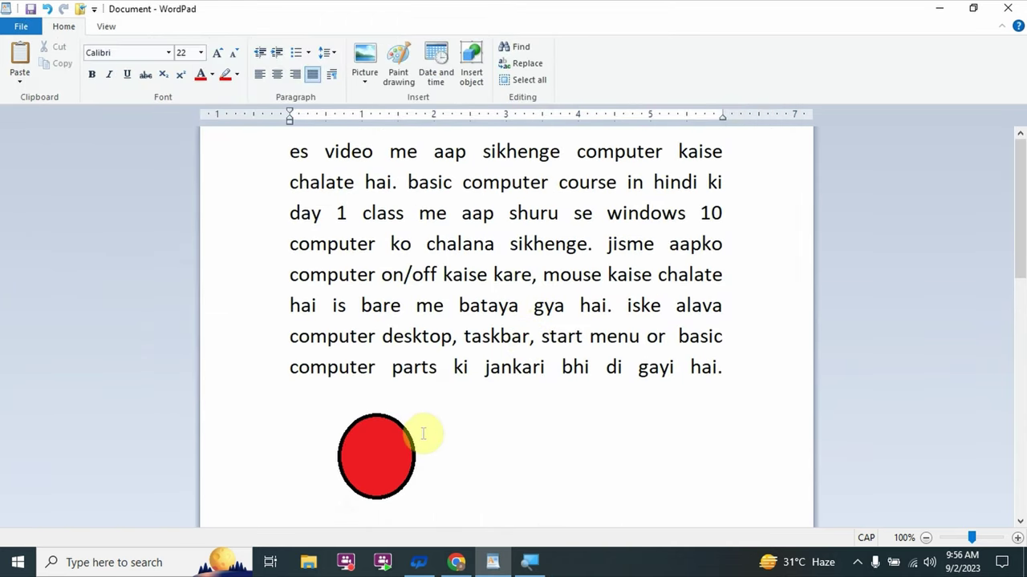
Add the date 9/2/2023 on a new line after the paragraph, then open Insert object.
{"action": "scroll", "coordinate": [449, 433], "scroll_direction": "down", "scroll_amount": 1}
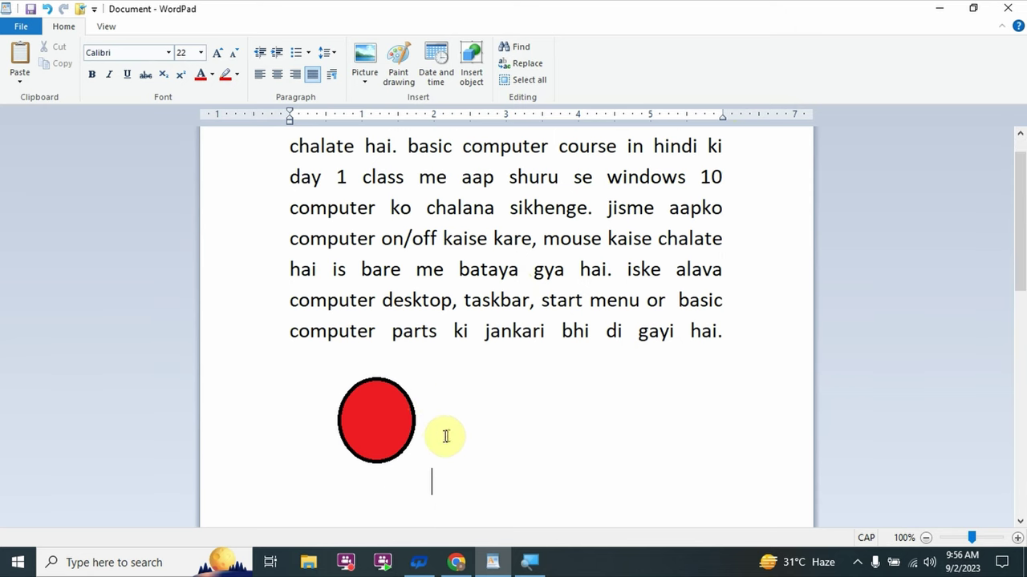
{"action": "scroll", "coordinate": [437, 448], "scroll_direction": "down", "scroll_amount": 3}
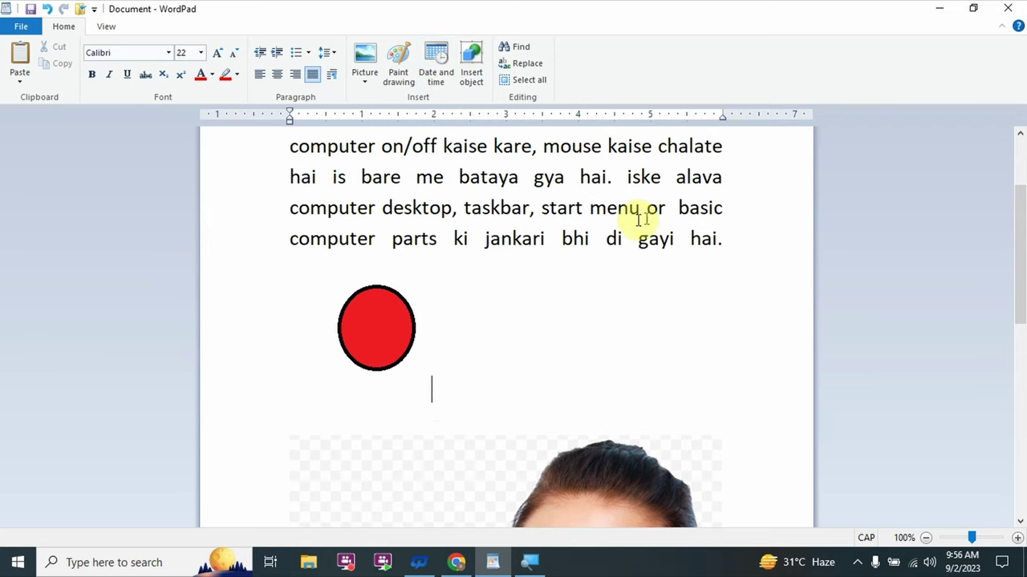
{"action": "left_click", "coordinate": [733, 239]}
{"action": "key", "text": "Return"}
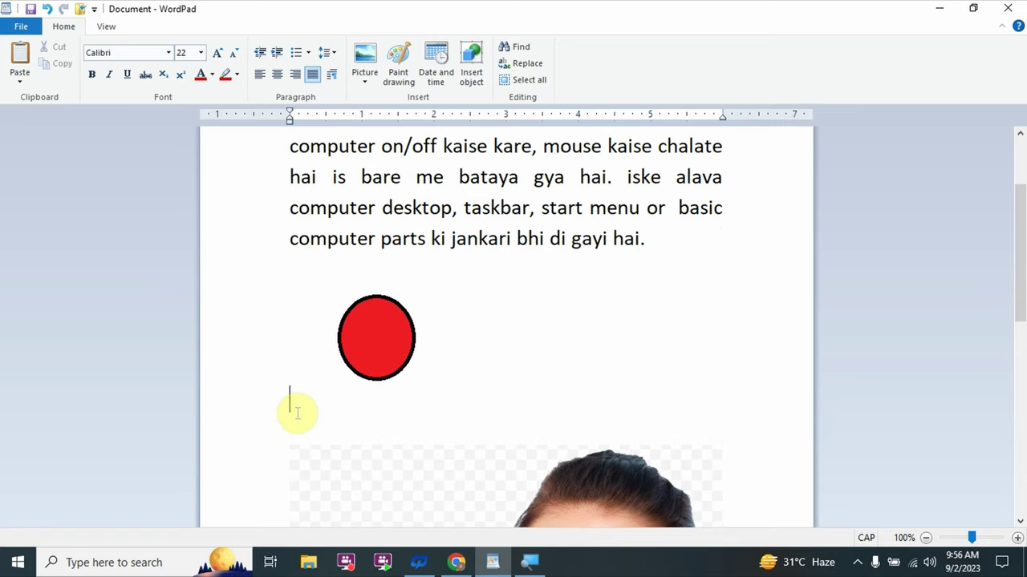
{"action": "left_click", "coordinate": [437, 61]}
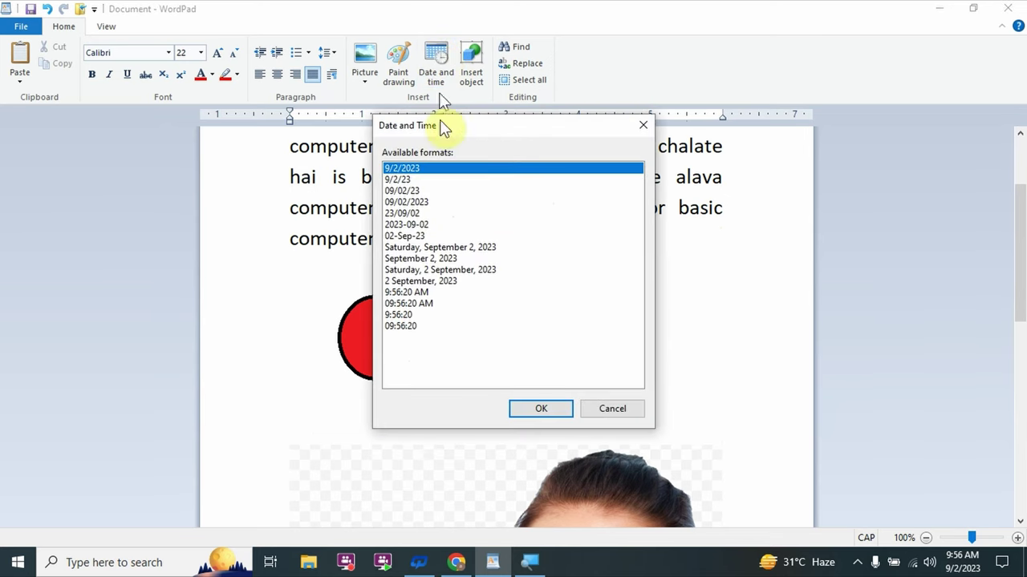
{"action": "left_click", "coordinate": [526, 410]}
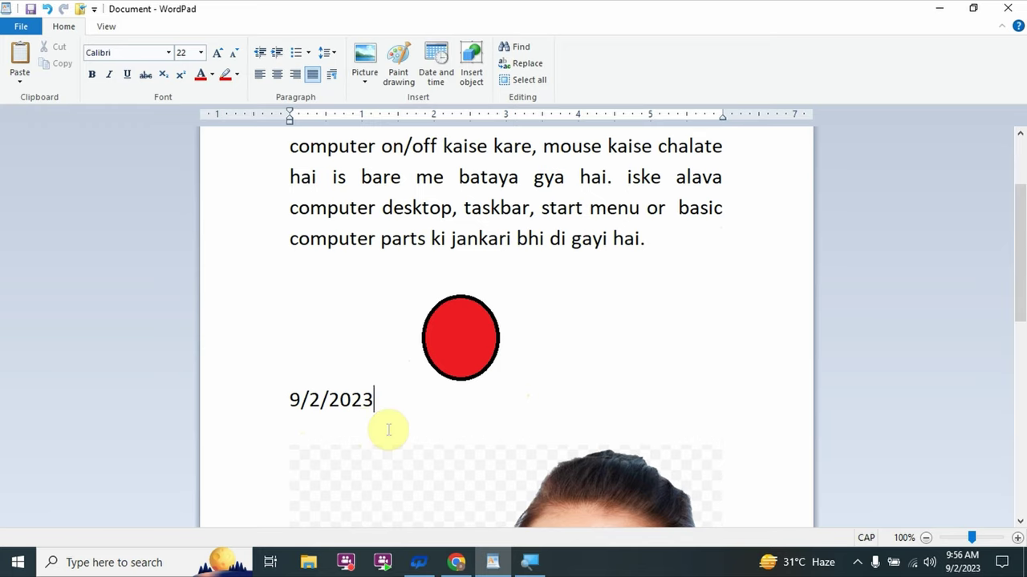
{"action": "left_click", "coordinate": [475, 77]}
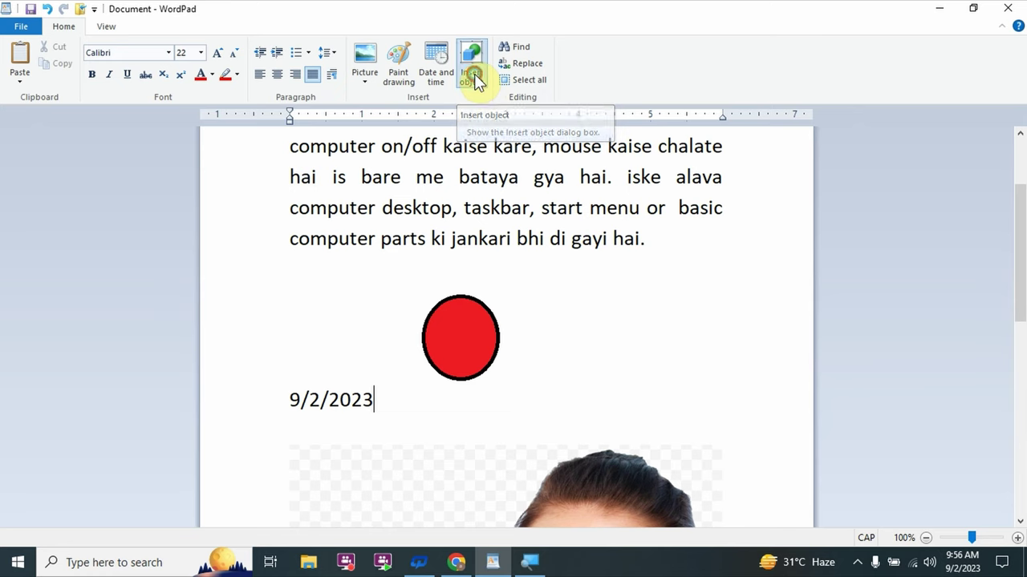
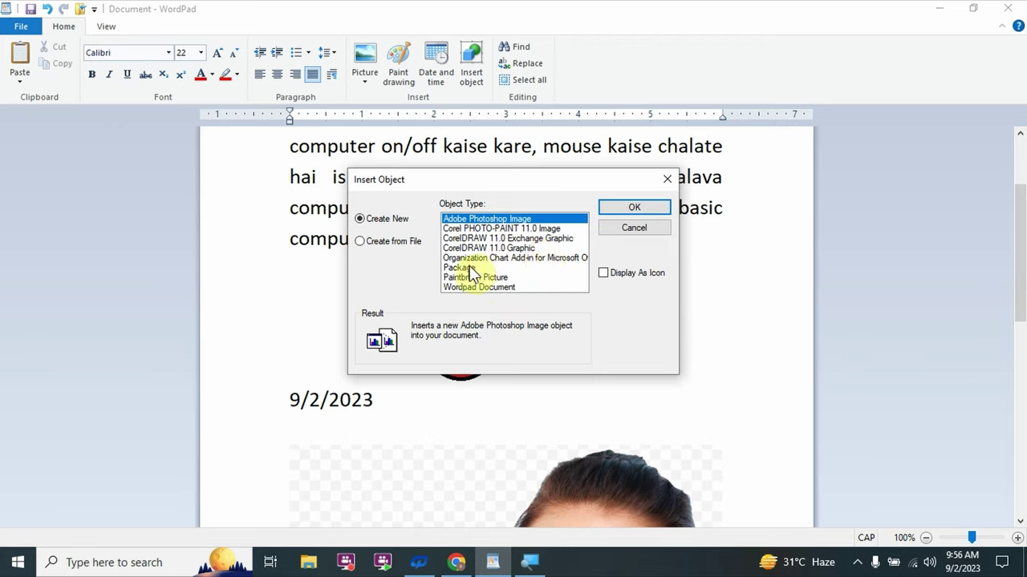
Cancel the Insert Object dialog so no object is added to the document.
{"action": "left_click", "coordinate": [632, 229]}
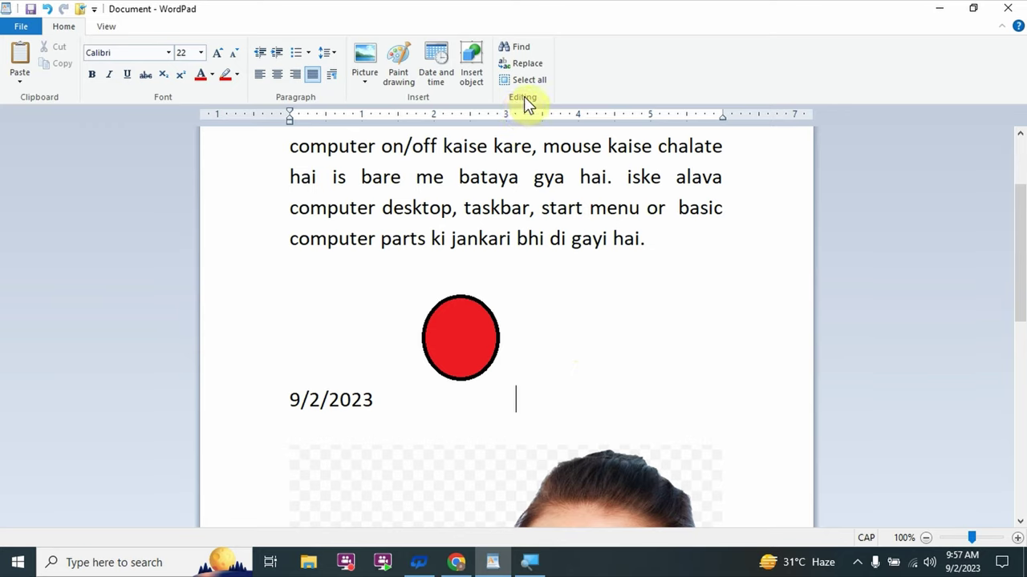
{"action": "left_click", "coordinate": [525, 47]}
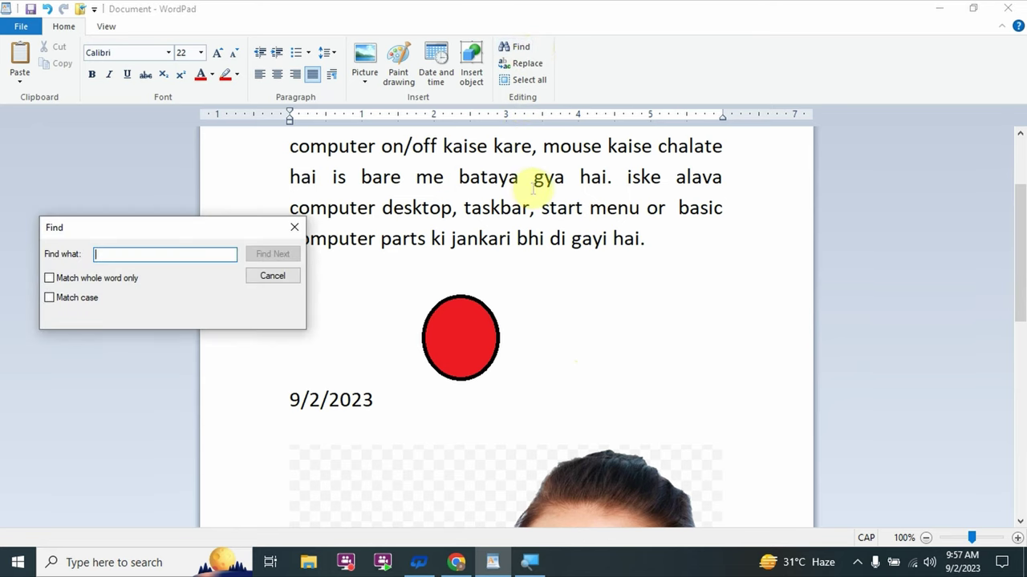
{"action": "scroll", "coordinate": [529, 191], "scroll_direction": "up", "scroll_amount": 2}
{"action": "scroll", "coordinate": [543, 198], "scroll_direction": "down", "scroll_amount": 1}
{"action": "scroll", "coordinate": [550, 192], "scroll_direction": "down", "scroll_amount": 1}
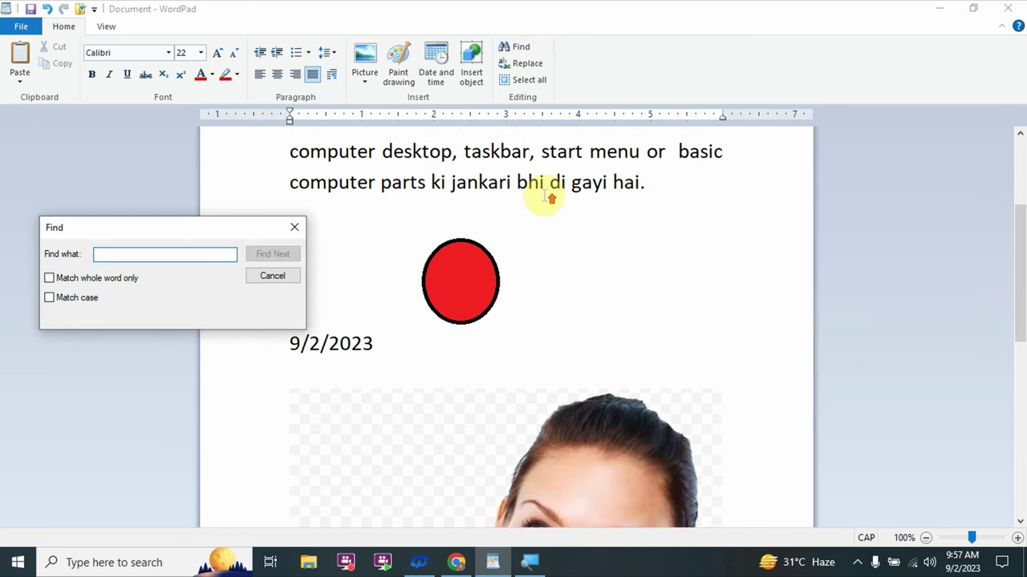
{"action": "scroll", "coordinate": [549, 198], "scroll_direction": "up", "scroll_amount": 2}
{"action": "scroll", "coordinate": [550, 192], "scroll_direction": "down", "scroll_amount": 1}
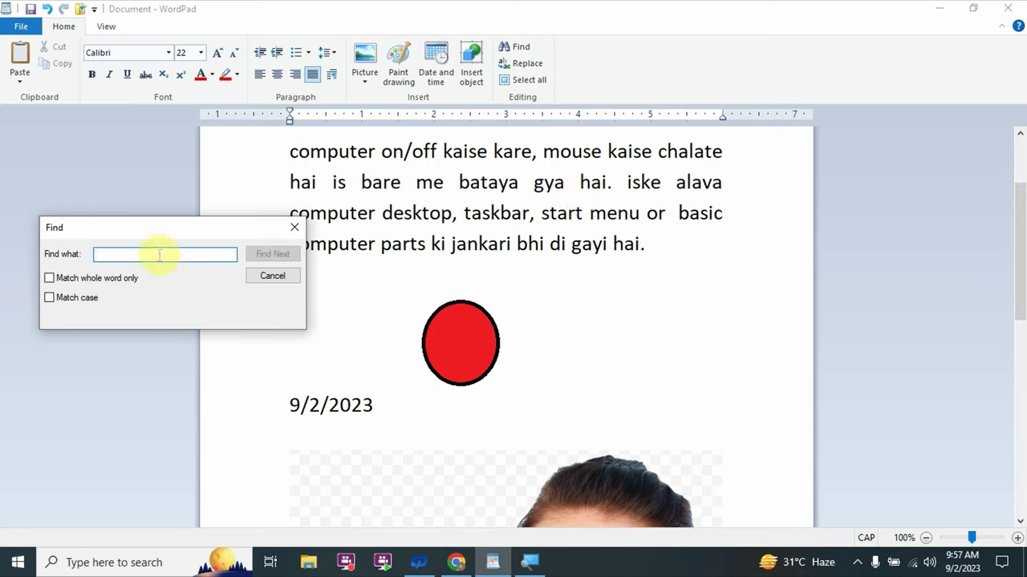
{"action": "type", "text": "gya"}
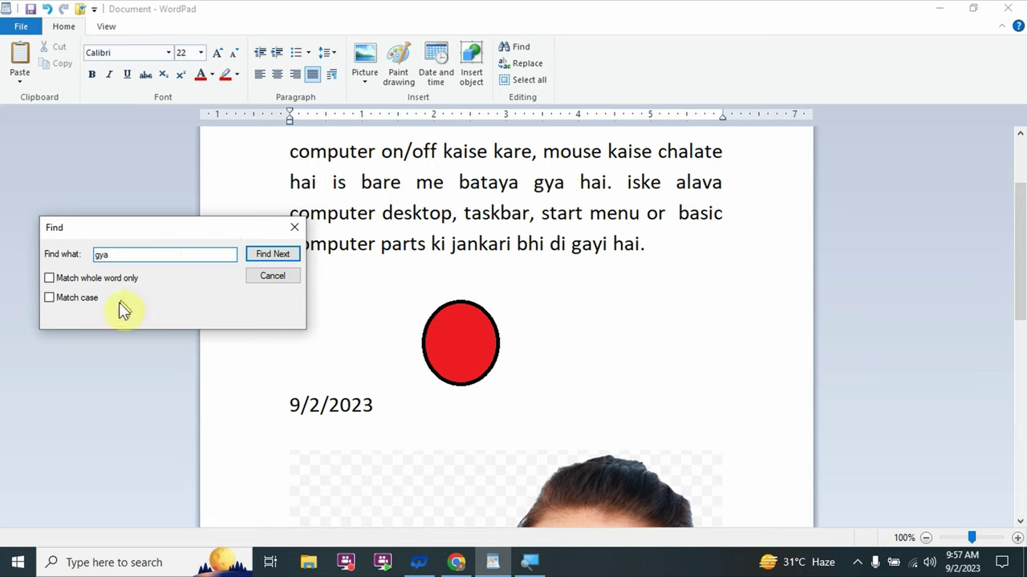
{"action": "left_click", "coordinate": [273, 257]}
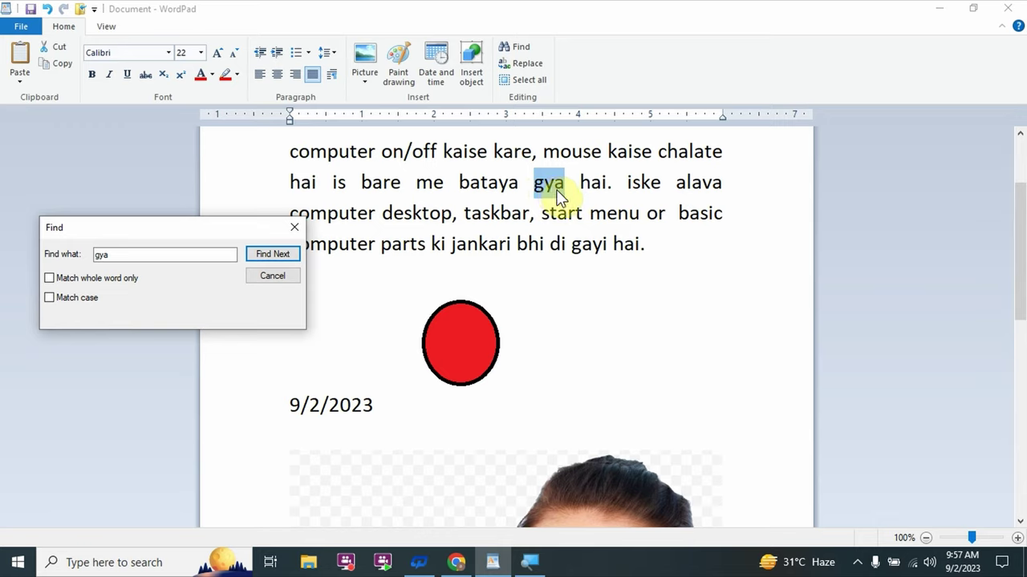
{"action": "left_click", "coordinate": [260, 277]}
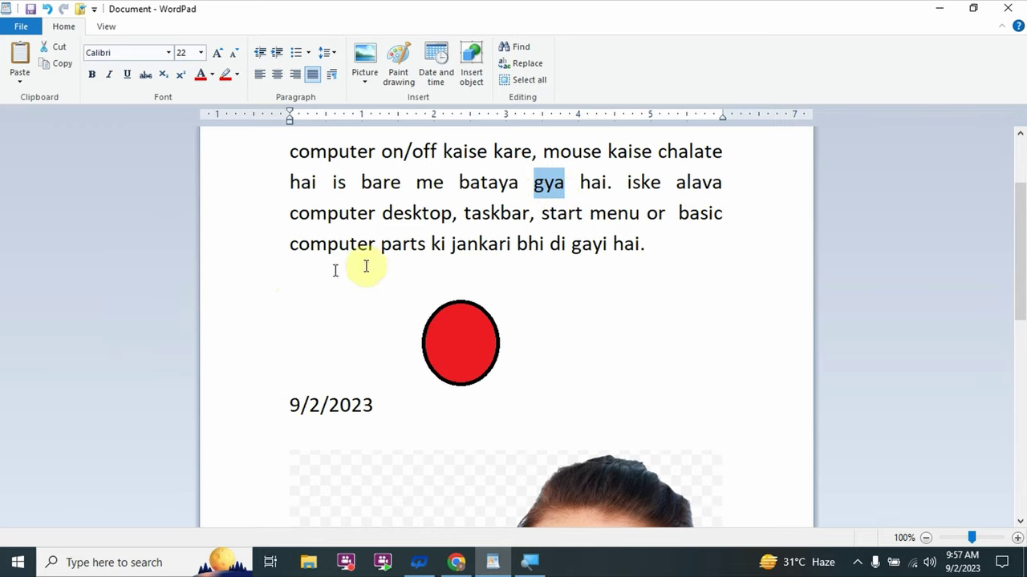
{"action": "left_click", "coordinate": [698, 255]}
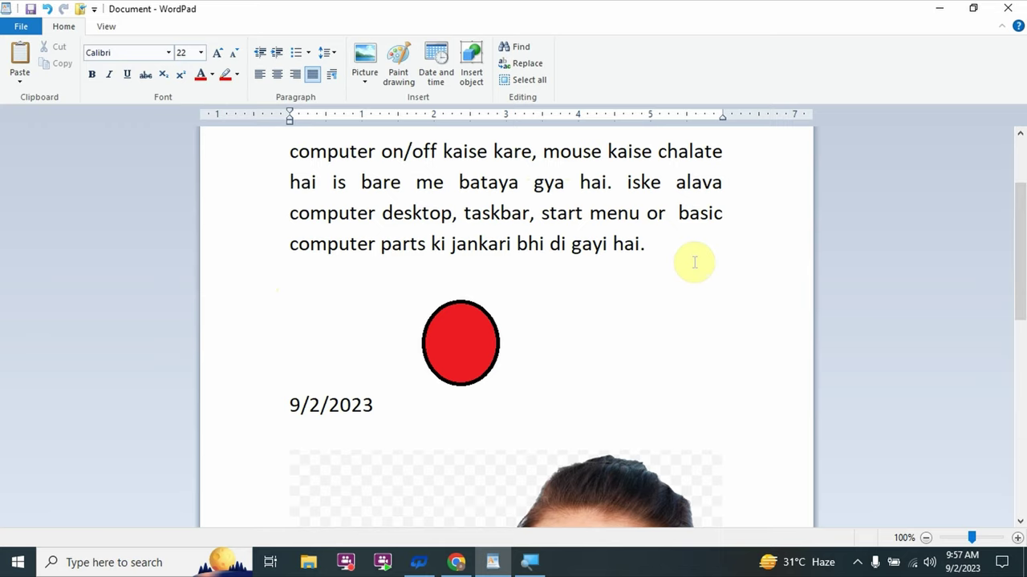
Replace 'gya' with 'end' so the sentence reads 'bataya end hai', then close Replace.
{"action": "left_click", "coordinate": [527, 62]}
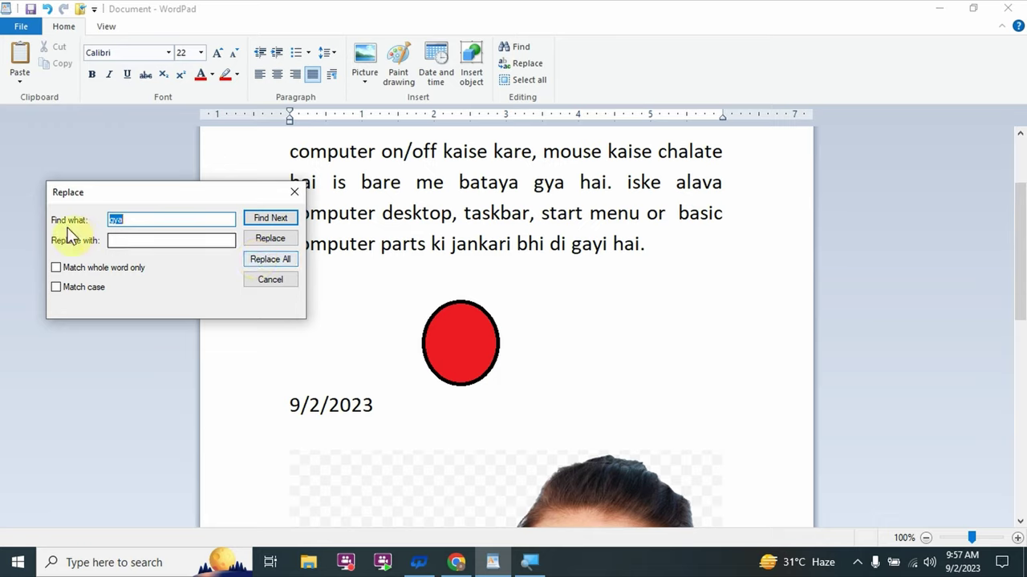
{"action": "left_click", "coordinate": [138, 239]}
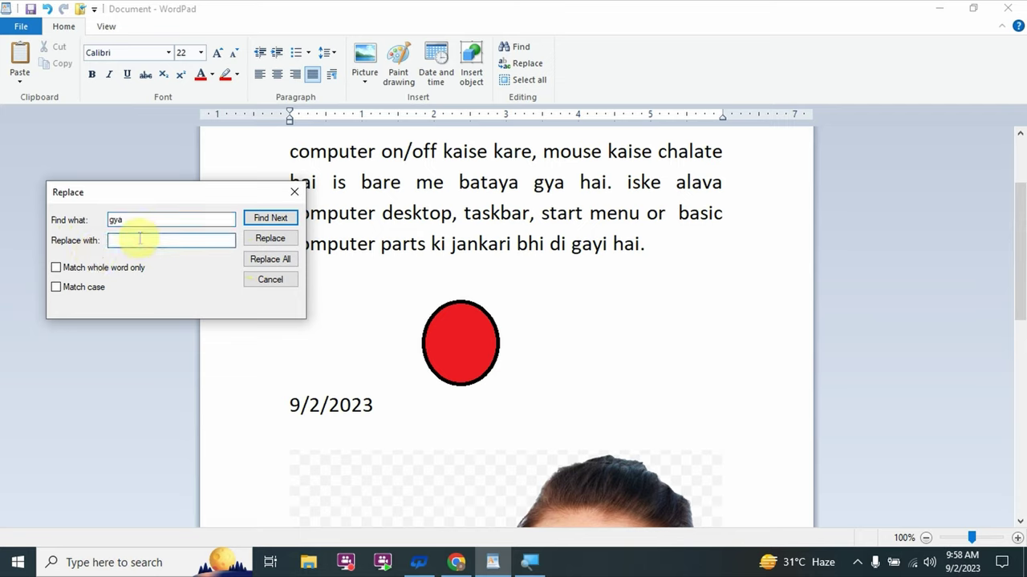
{"action": "type", "text": "end"}
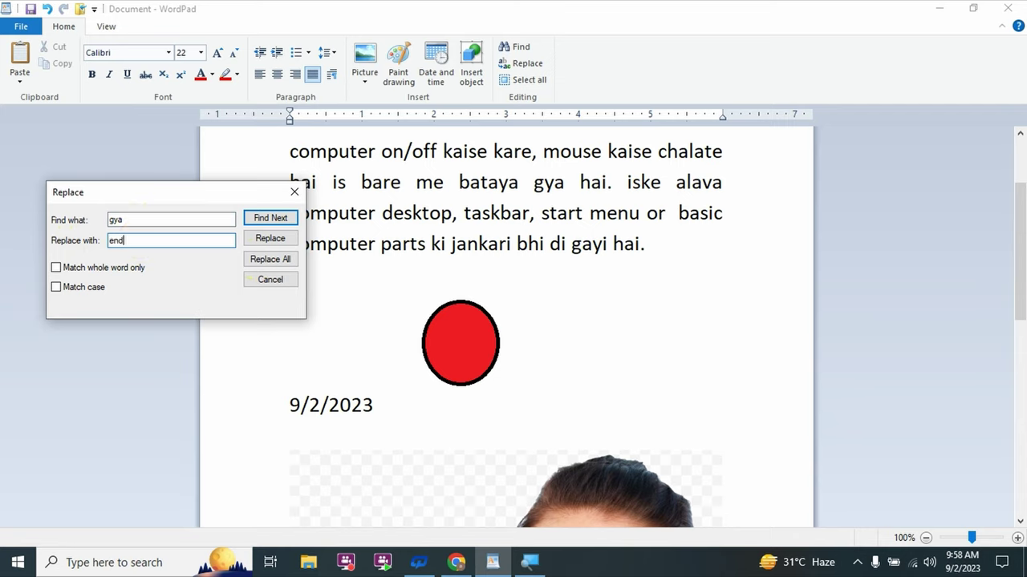
{"action": "left_click", "coordinate": [275, 260]}
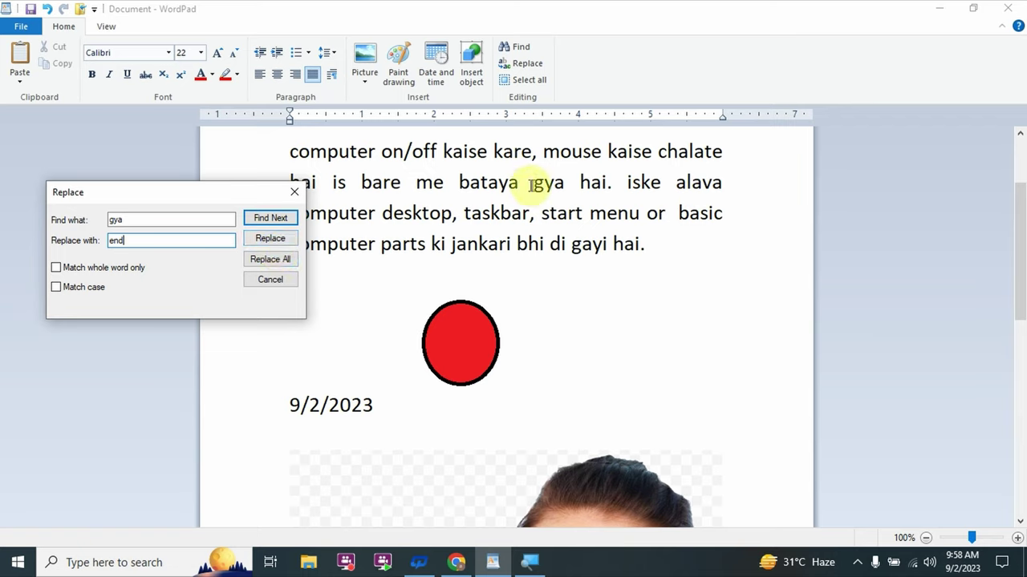
{"action": "left_click", "coordinate": [281, 245]}
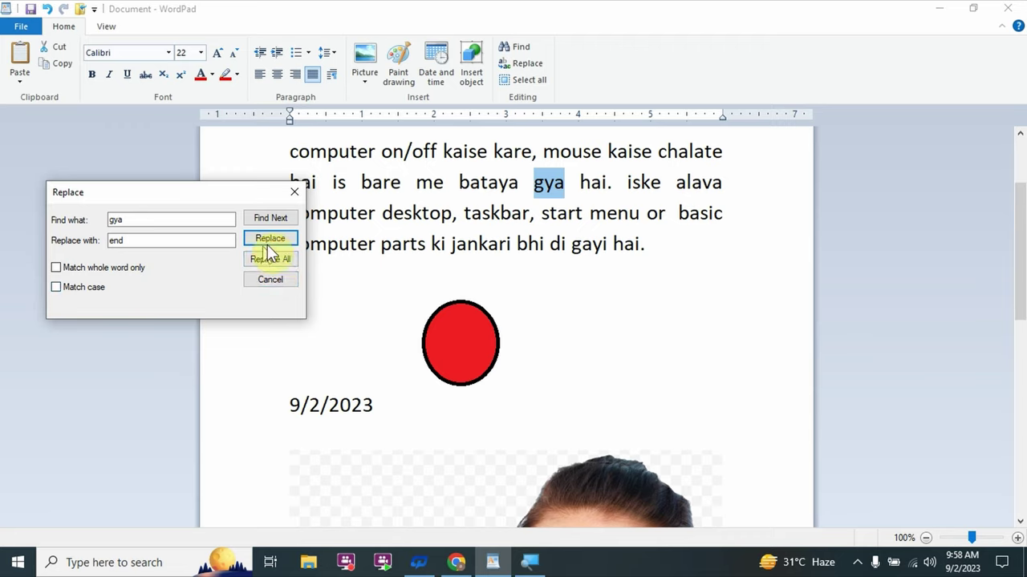
{"action": "left_click", "coordinate": [274, 239]}
{"action": "left_click", "coordinate": [294, 191]}
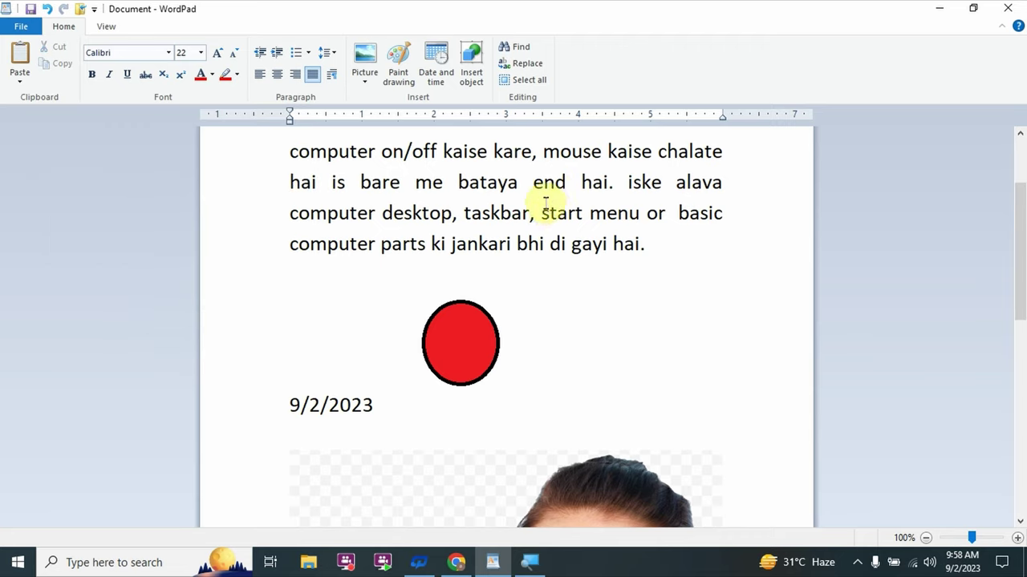
Select the entire document, then clear the selection.
{"action": "left_click", "coordinate": [540, 79]}
{"action": "scroll", "coordinate": [561, 377], "scroll_direction": "up", "scroll_amount": 5}
{"action": "scroll", "coordinate": [568, 386], "scroll_direction": "up", "scroll_amount": 1}
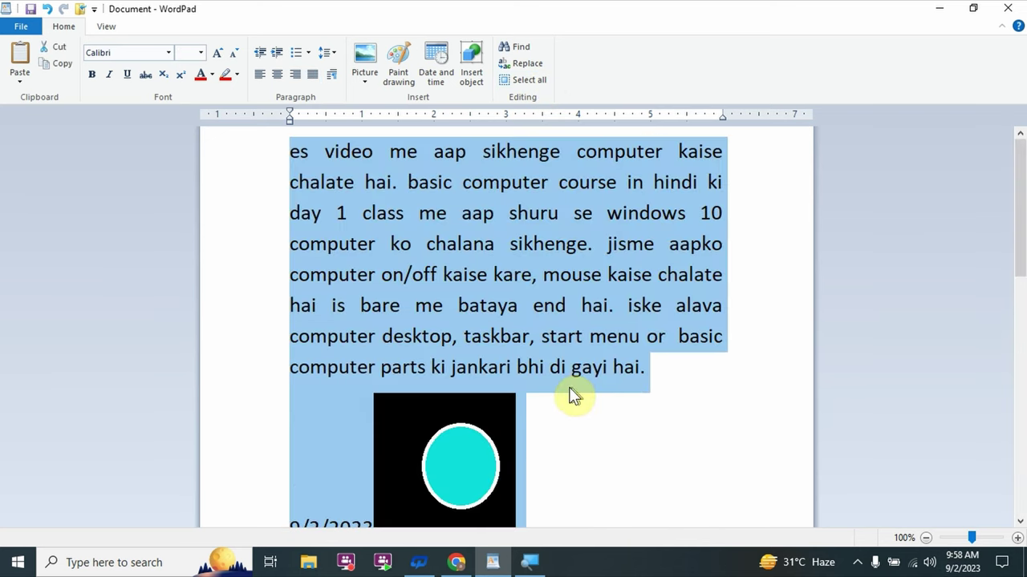
{"action": "left_click", "coordinate": [756, 263]}
{"action": "scroll", "coordinate": [706, 300], "scroll_direction": "down", "scroll_amount": 4}
{"action": "scroll", "coordinate": [706, 299], "scroll_direction": "down", "scroll_amount": 1}
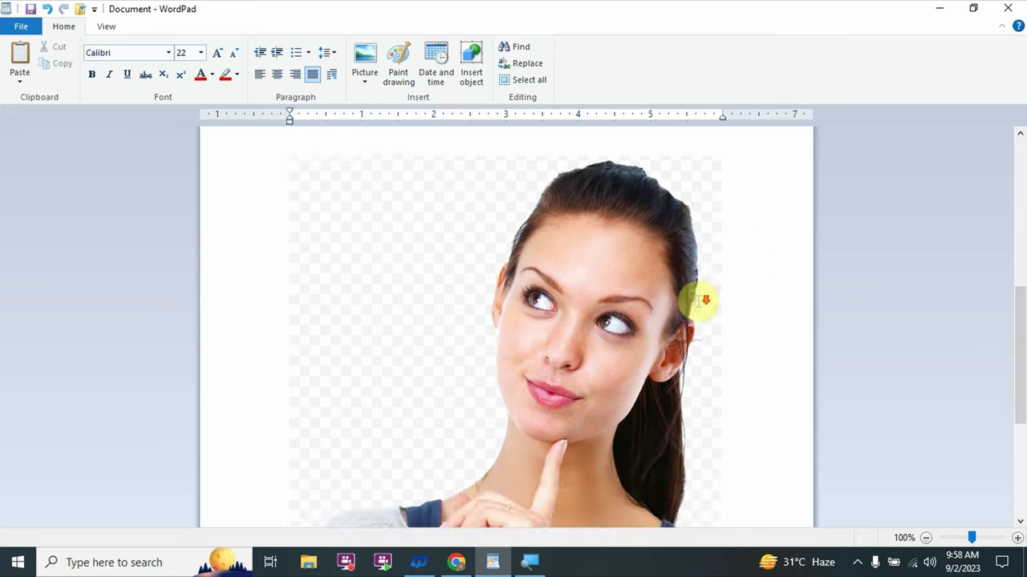
{"action": "scroll", "coordinate": [705, 298], "scroll_direction": "up", "scroll_amount": 5}
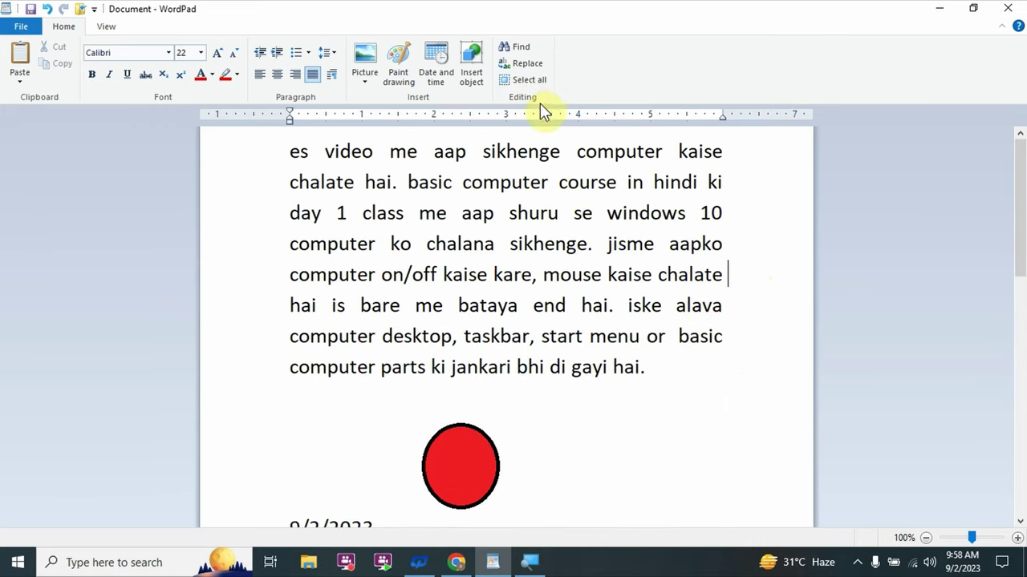
Show the View tab with its zoom, ruler, status bar and word wrap settings.
{"action": "left_click", "coordinate": [107, 30]}
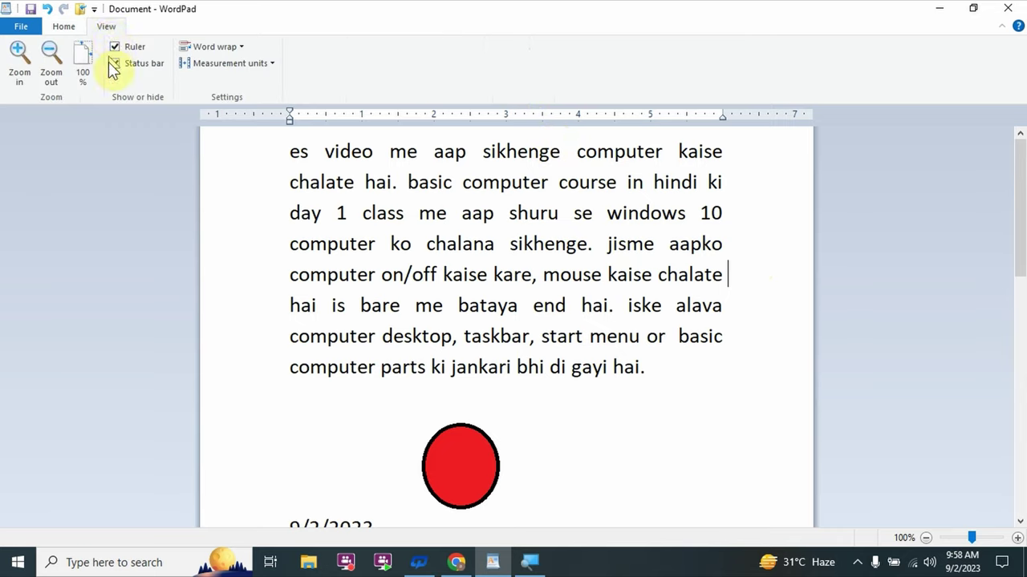
{"action": "scroll", "coordinate": [522, 252], "scroll_direction": "down", "scroll_amount": 1}
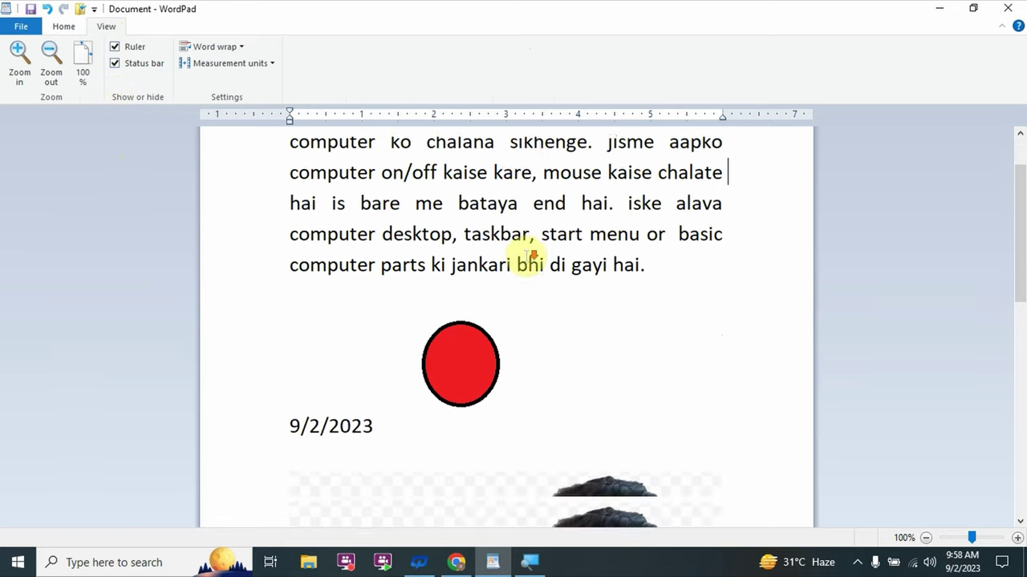
{"action": "scroll", "coordinate": [522, 248], "scroll_direction": "down", "scroll_amount": 2}
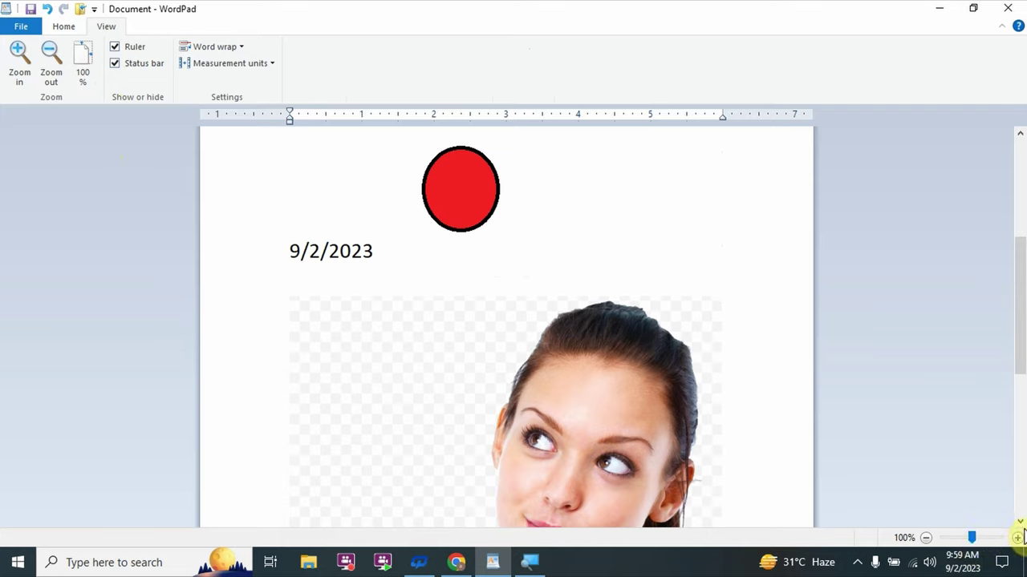
Set zoom to 100%, toggle the ruler off and back on, and hide the status bar.
{"action": "left_click", "coordinate": [90, 59]}
{"action": "left_click", "coordinate": [114, 48]}
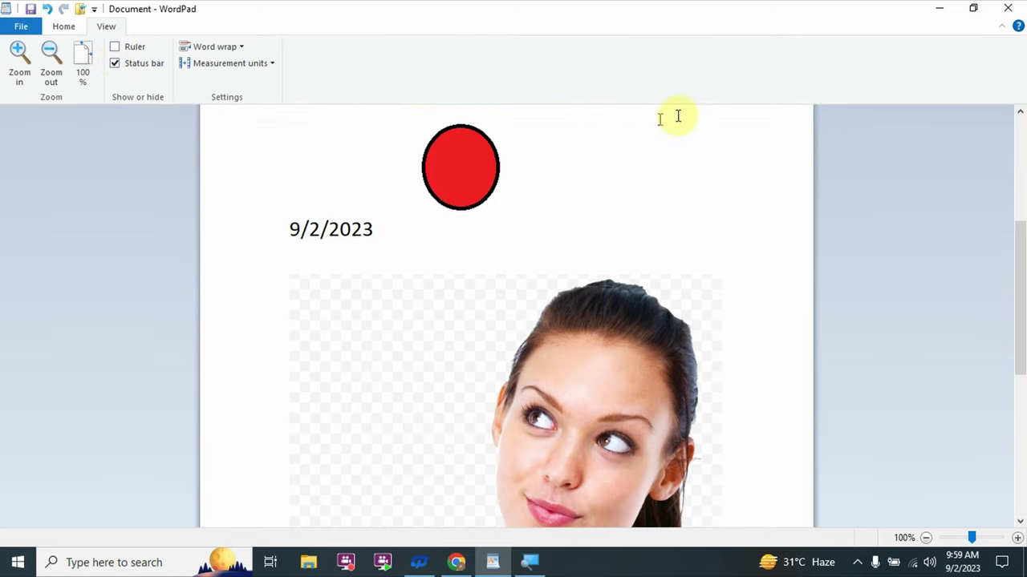
{"action": "left_click", "coordinate": [114, 48]}
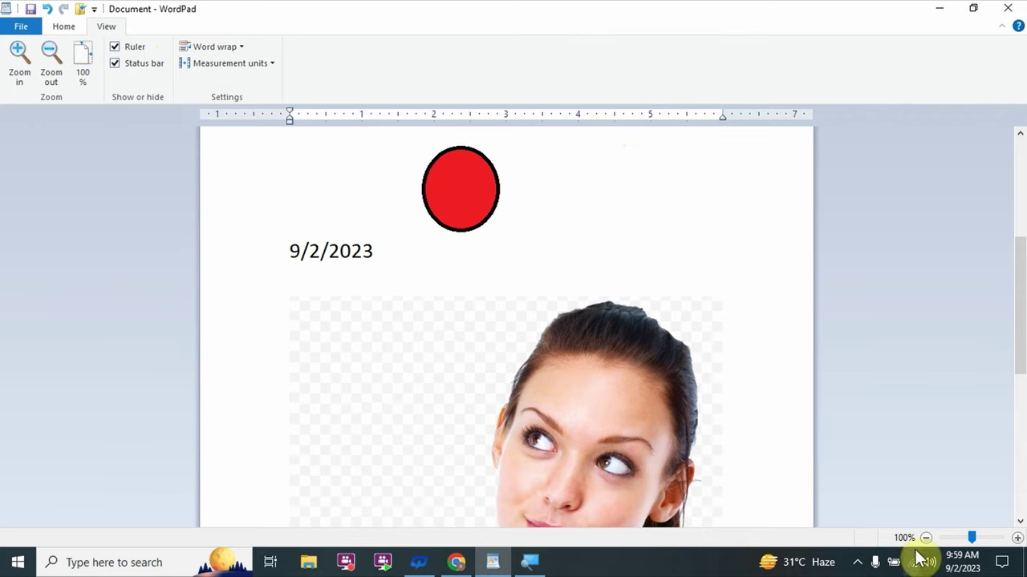
{"action": "left_click", "coordinate": [116, 64]}
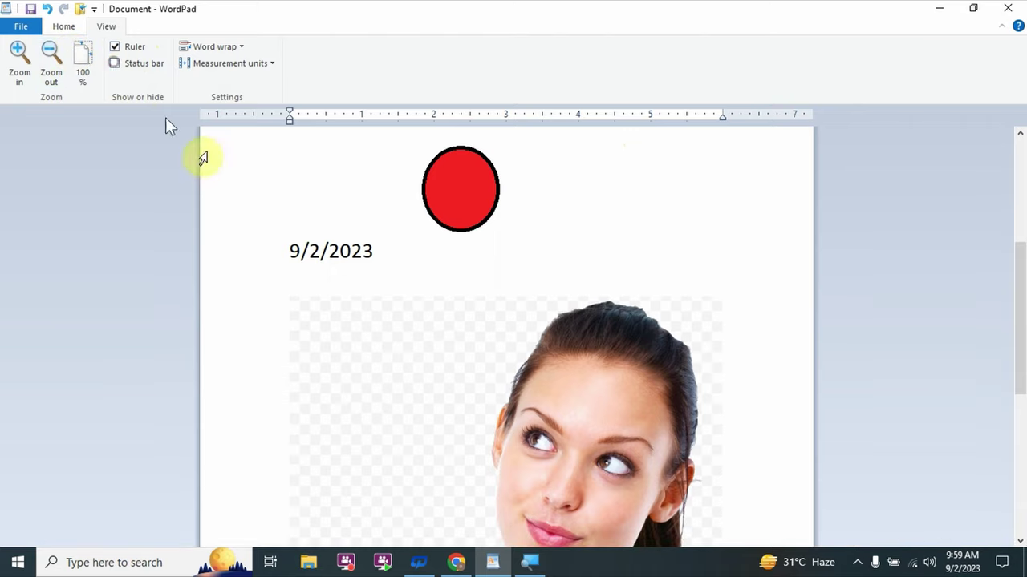
Show the status bar again and review the word wrap and unit options, keeping inches.
{"action": "left_click", "coordinate": [115, 64]}
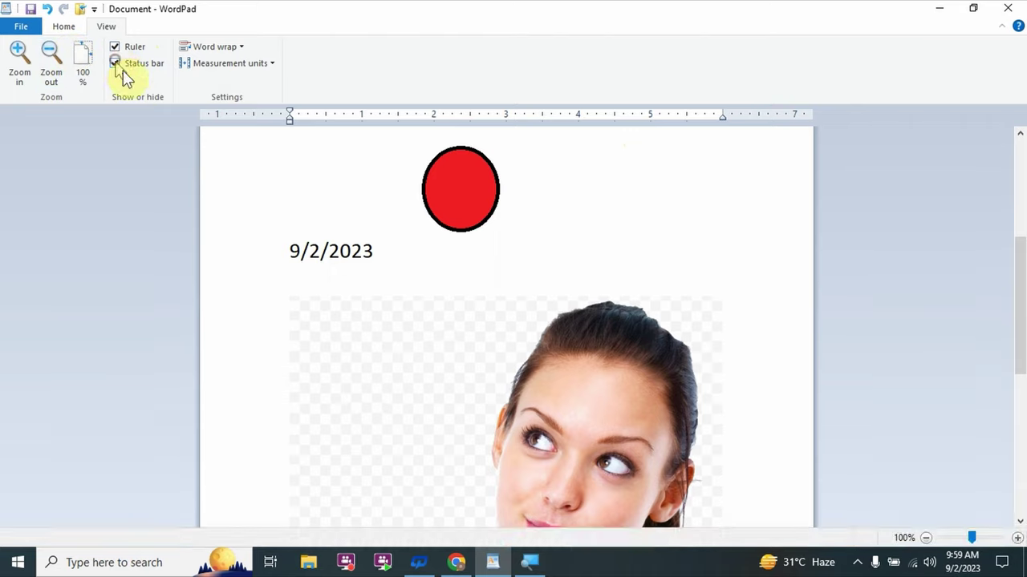
{"action": "left_click", "coordinate": [246, 49]}
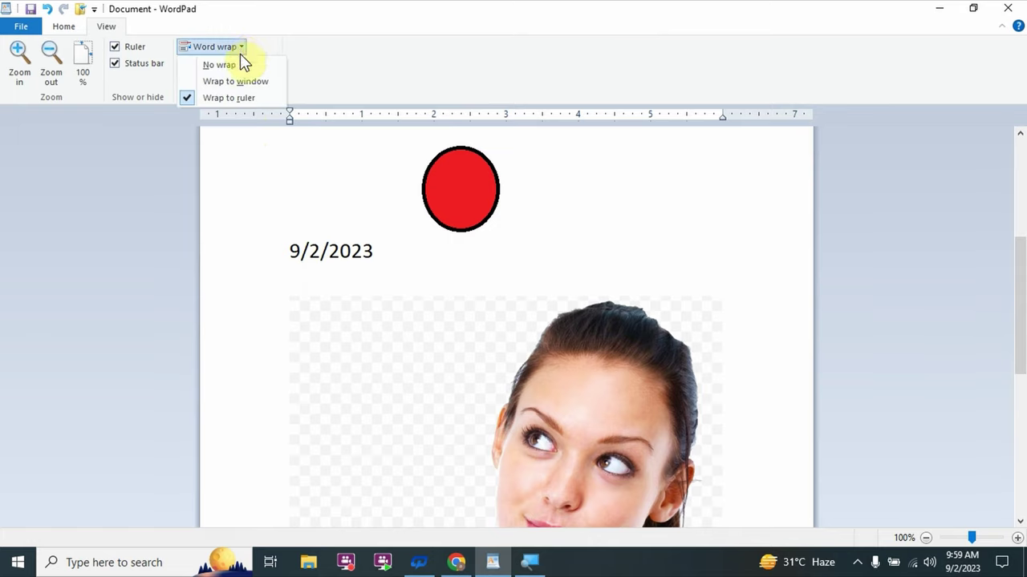
{"action": "left_click", "coordinate": [232, 64]}
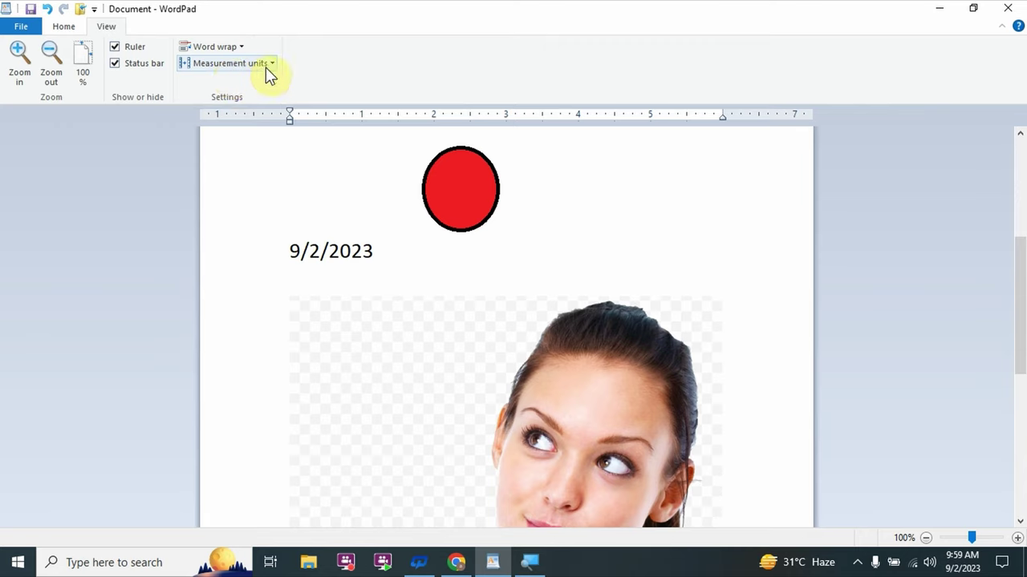
{"action": "left_click", "coordinate": [265, 64]}
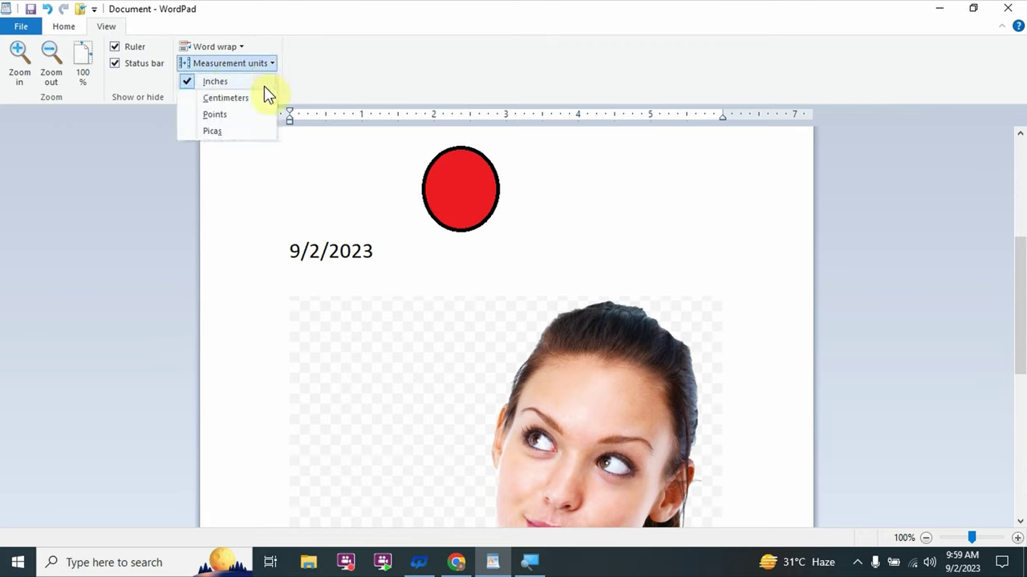
{"action": "left_click", "coordinate": [271, 67]}
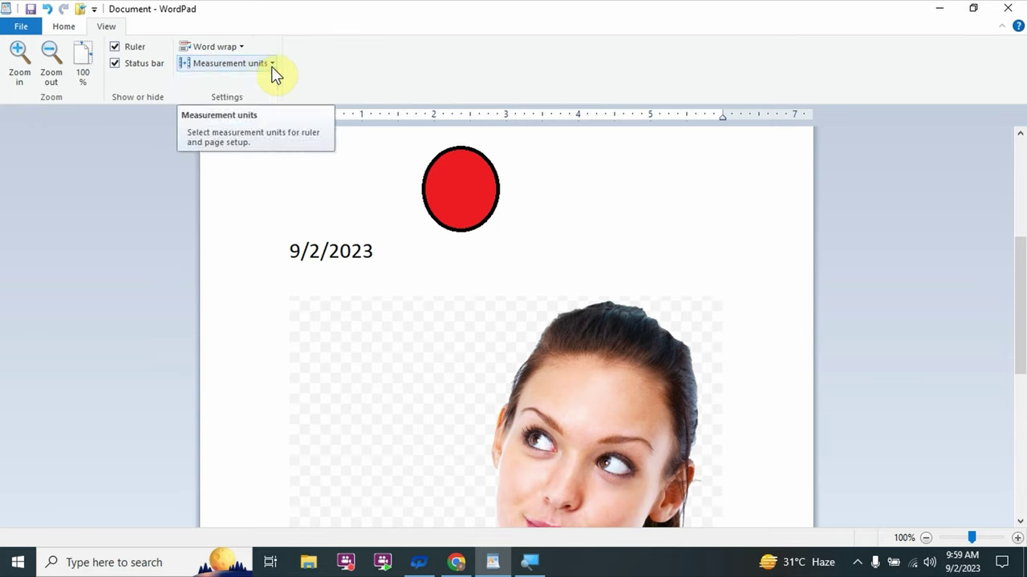
Review the Word wrap options, leaving Wrap to ruler unchanged.
{"action": "left_click", "coordinate": [242, 47]}
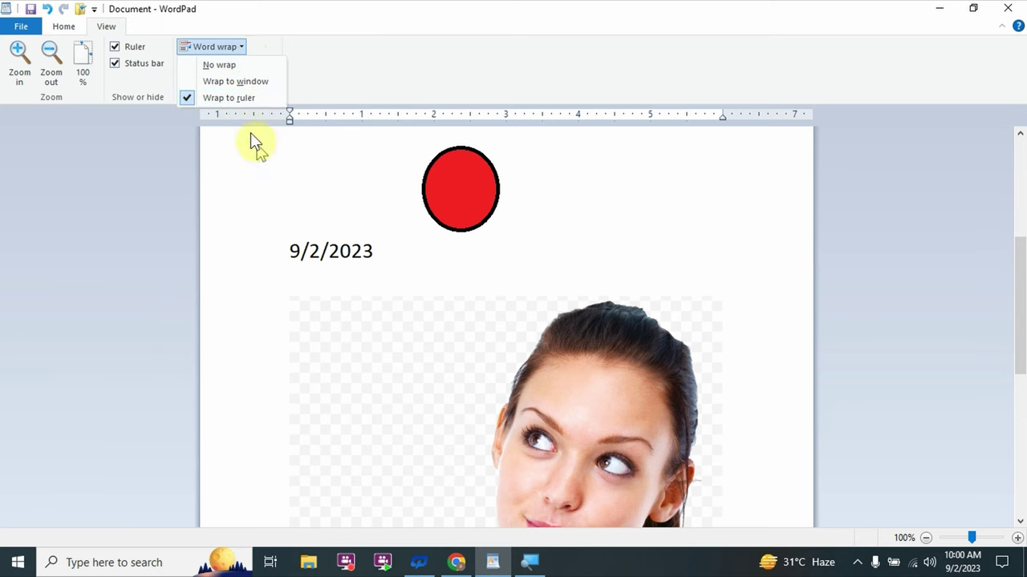
{"action": "left_click", "coordinate": [275, 170]}
{"action": "scroll", "coordinate": [274, 175], "scroll_direction": "up", "scroll_amount": 5}
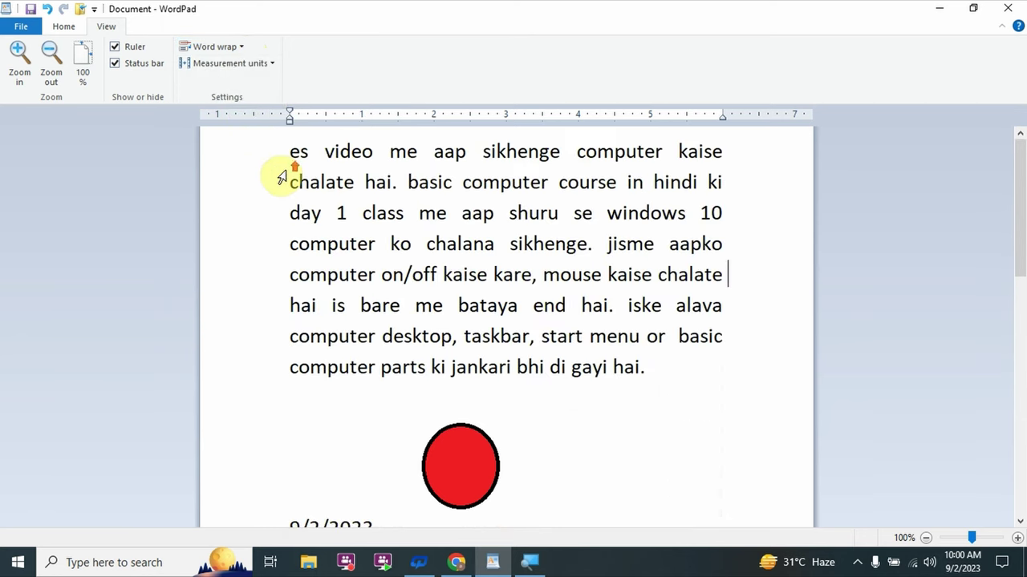
{"action": "left_click", "coordinate": [238, 48]}
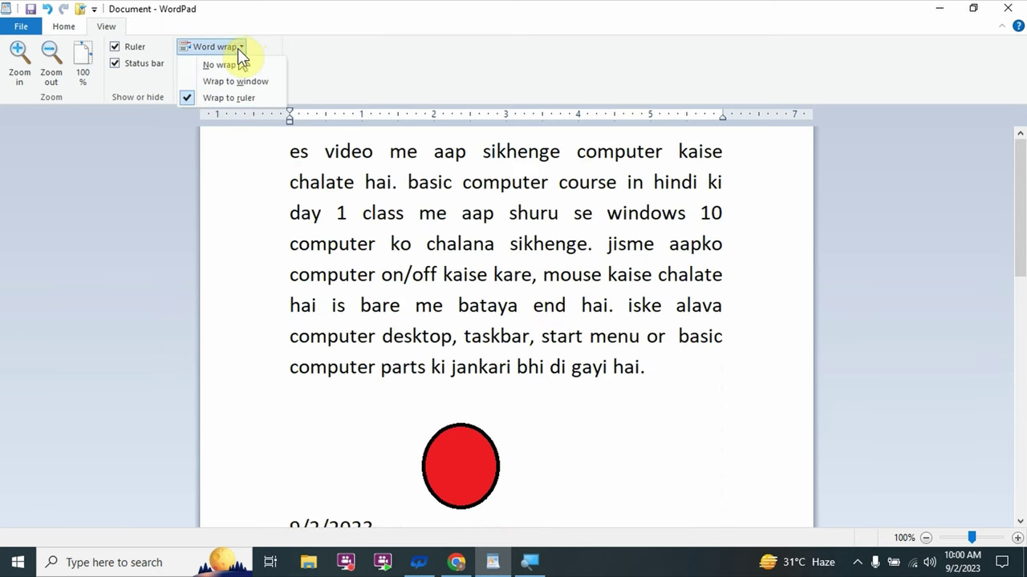
{"action": "left_click", "coordinate": [294, 154]}
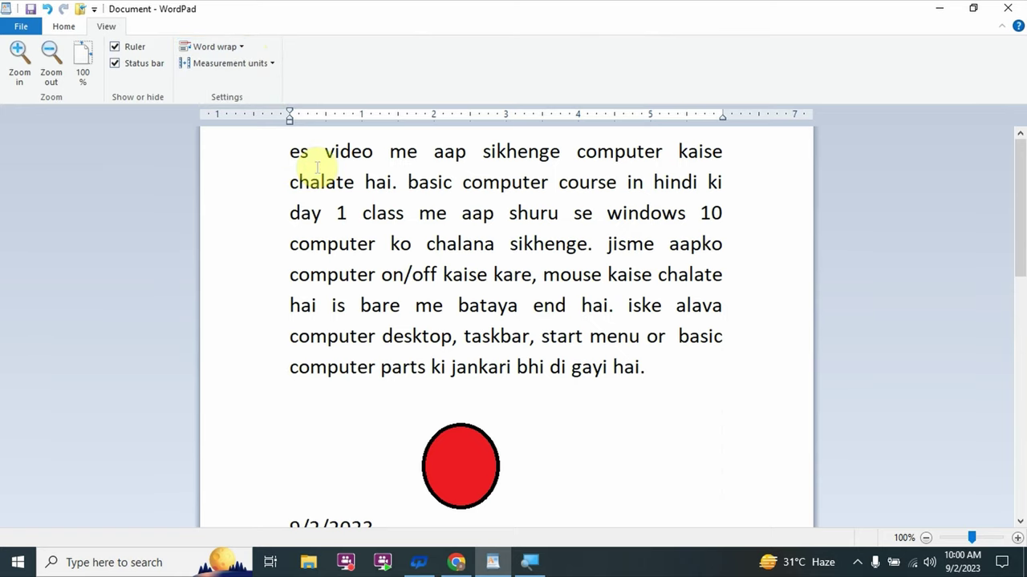
Select the opening paragraph above the red circle.
{"action": "key", "text": "ctrl+shift+End"}
{"action": "left_click", "coordinate": [316, 177]}
{"action": "scroll", "coordinate": [321, 184], "scroll_direction": "up", "scroll_amount": 5}
{"action": "scroll", "coordinate": [328, 197], "scroll_direction": "up", "scroll_amount": 5}
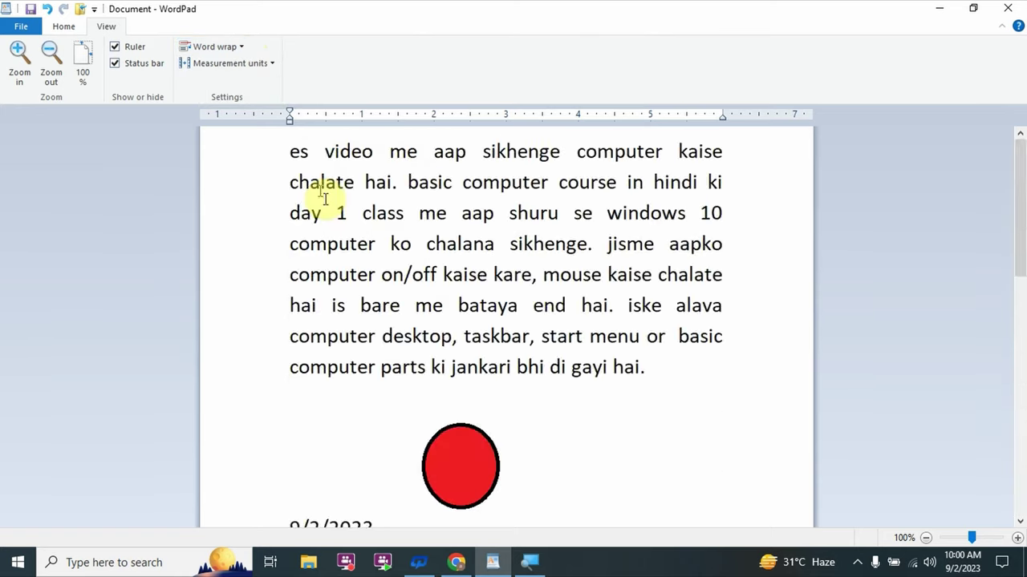
{"action": "left_click_drag", "start_coordinate": [289, 151], "coordinate": [559, 358]}
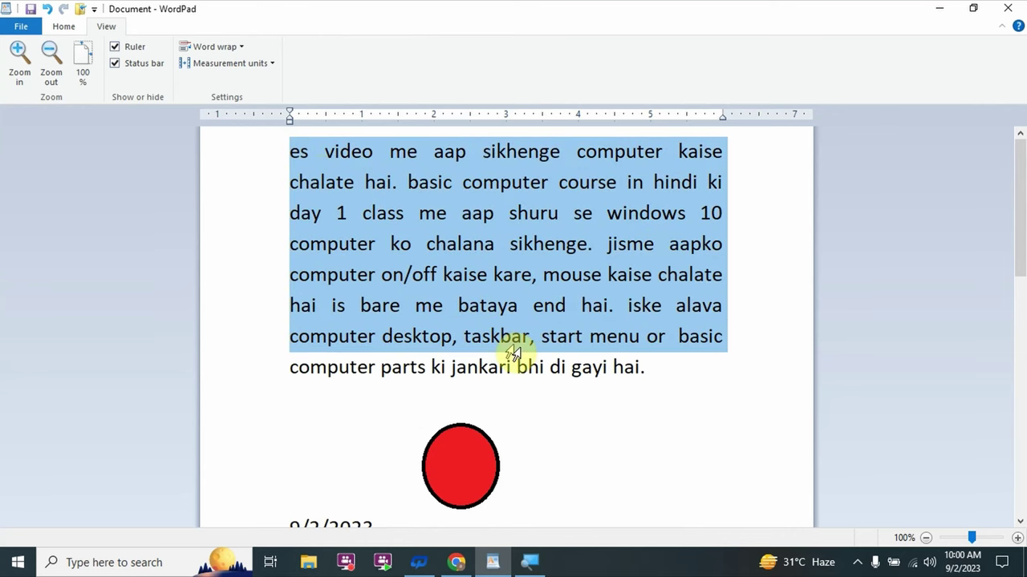
{"action": "left_click", "coordinate": [240, 47]}
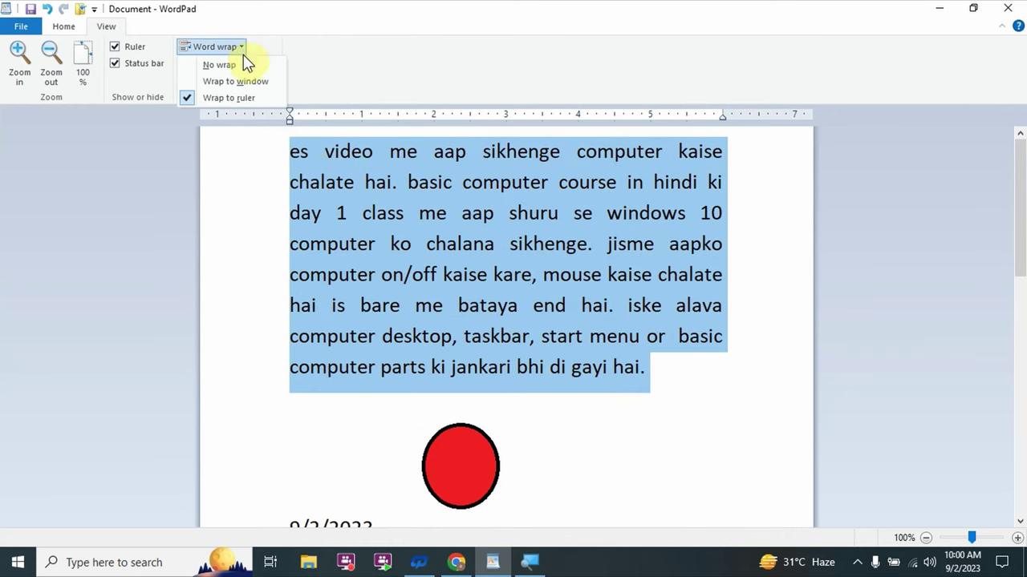
{"action": "left_click", "coordinate": [243, 66]}
{"action": "scroll", "coordinate": [295, 173], "scroll_direction": "down", "scroll_amount": 3}
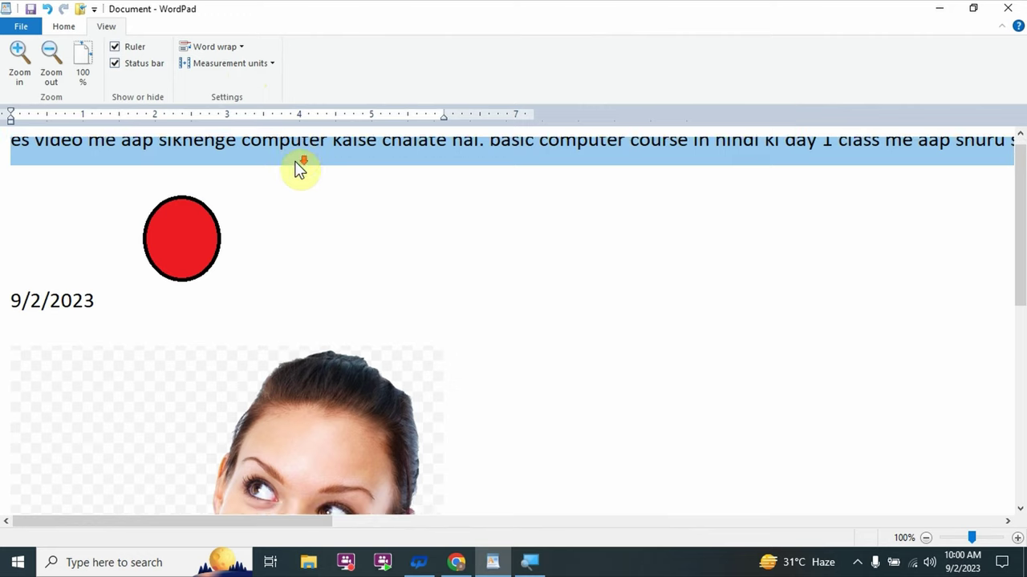
{"action": "scroll", "coordinate": [295, 178], "scroll_direction": "up", "scroll_amount": 3}
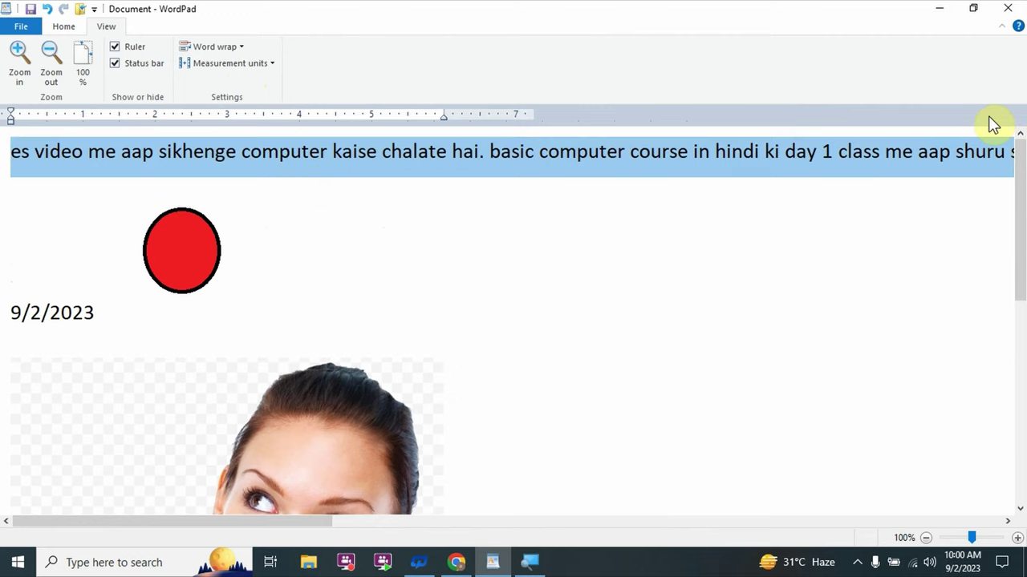
{"action": "key", "text": "End"}
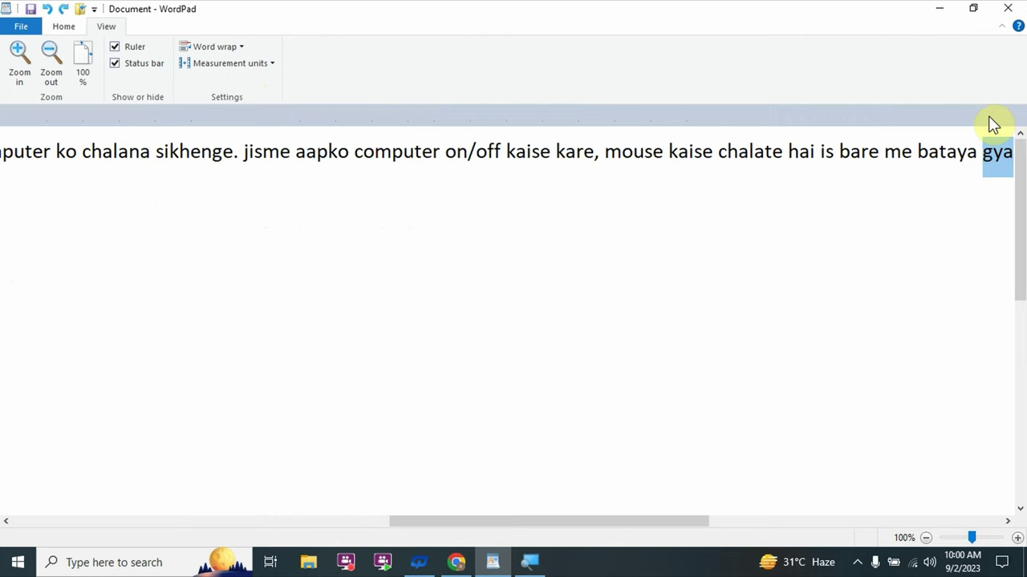
{"action": "key", "text": "Down"}
{"action": "key", "text": "Down"}
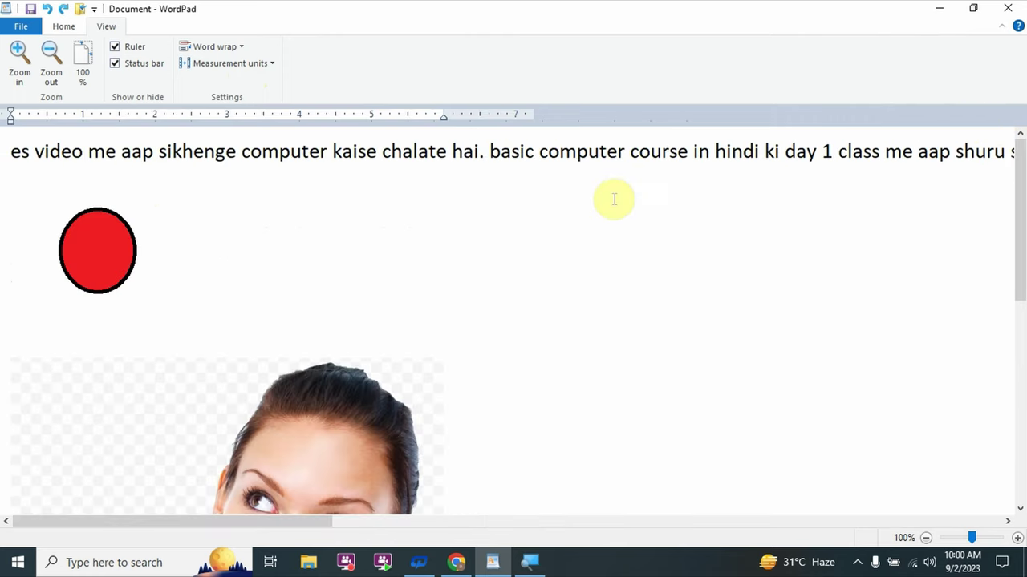
{"action": "key", "text": "ctrl+a"}
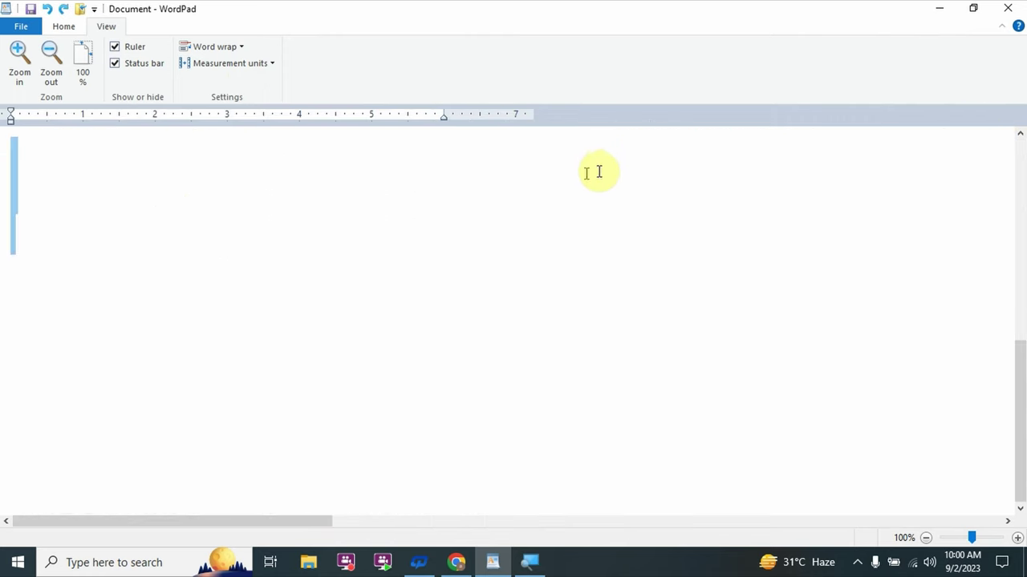
{"action": "scroll", "coordinate": [562, 173], "scroll_direction": "up", "scroll_amount": 5}
{"action": "scroll", "coordinate": [445, 181], "scroll_direction": "up", "scroll_amount": 5}
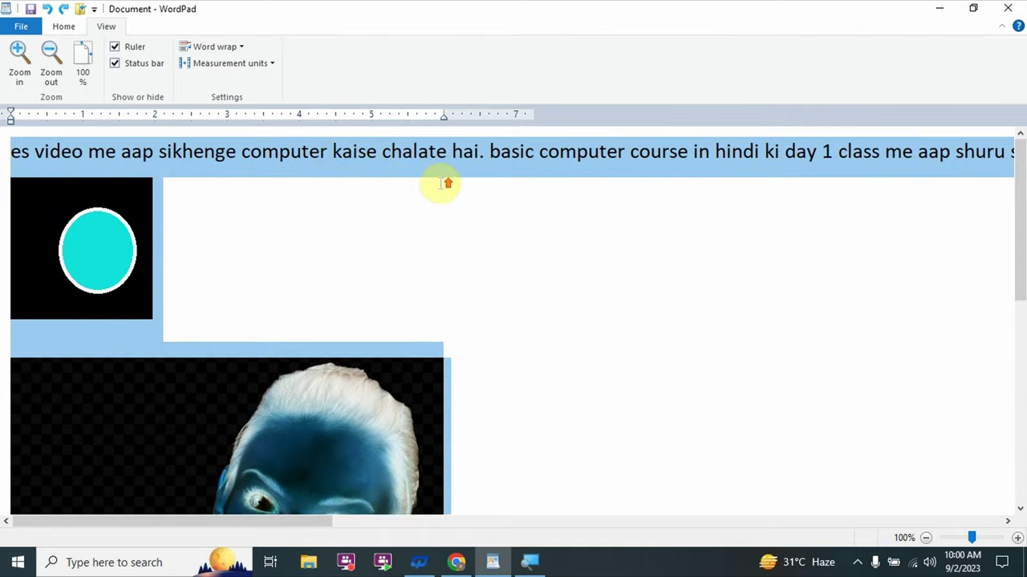
{"action": "left_click", "coordinate": [229, 47]}
{"action": "left_click", "coordinate": [227, 82]}
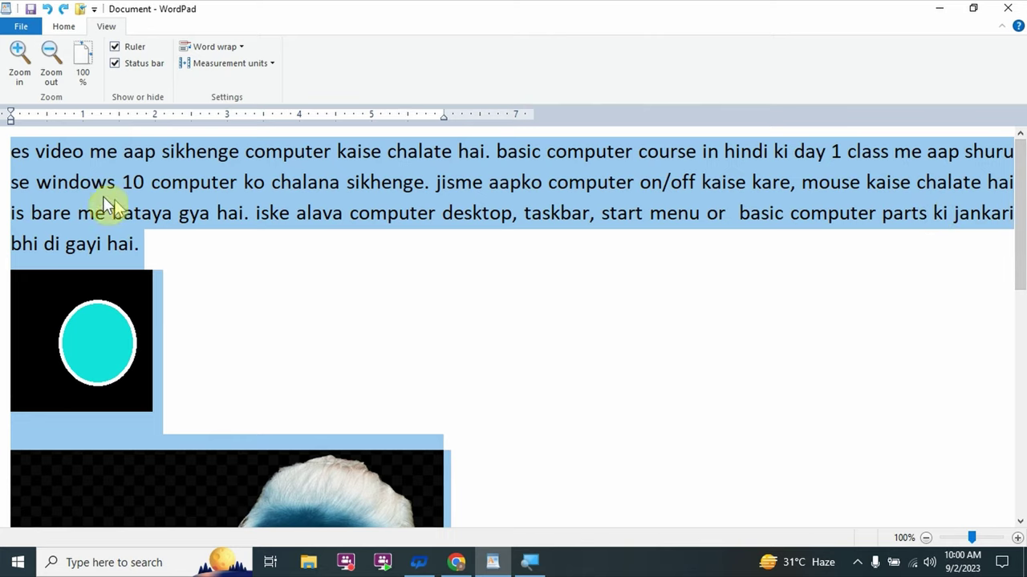
{"action": "left_click", "coordinate": [241, 47]}
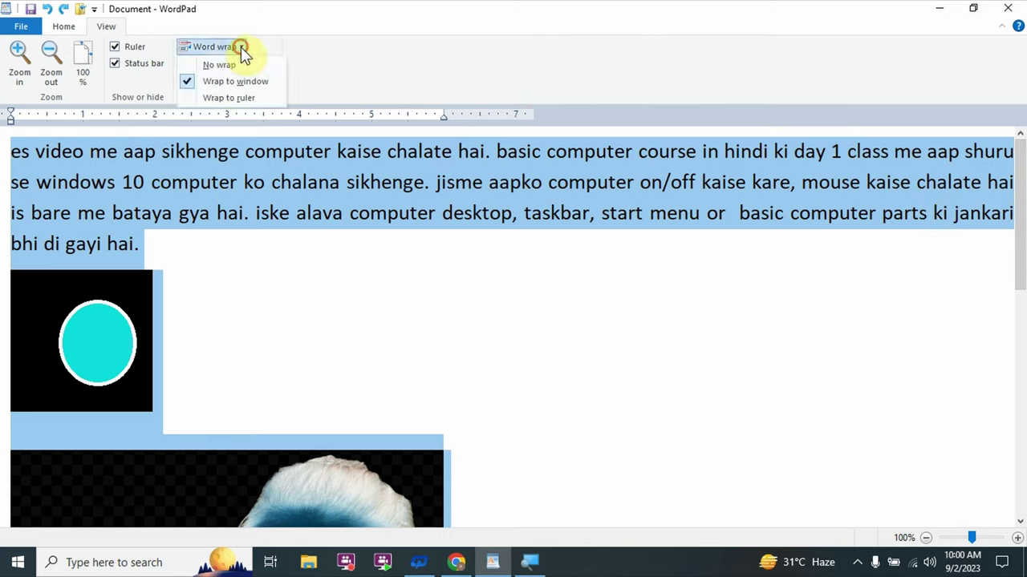
{"action": "left_click", "coordinate": [231, 100]}
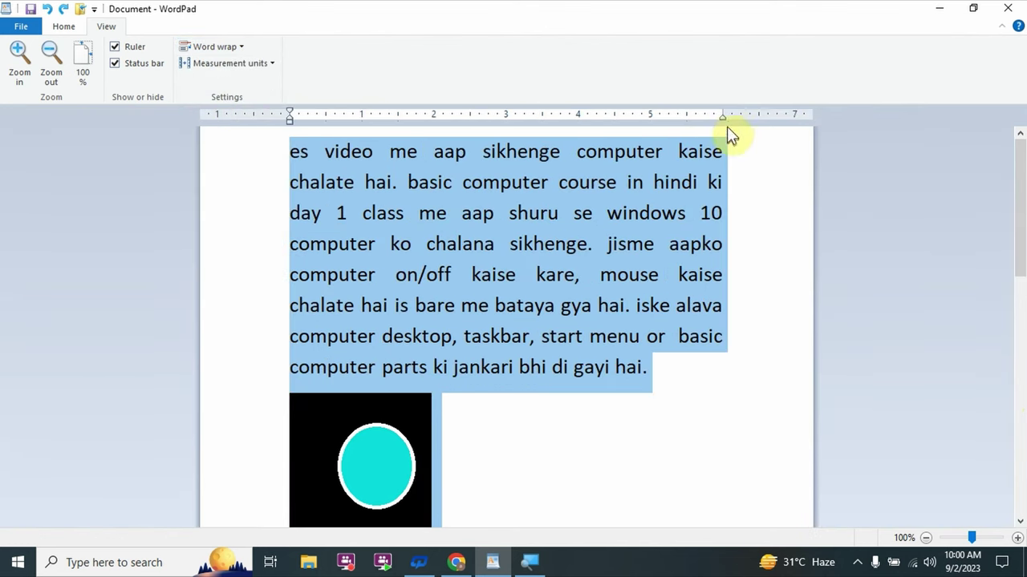